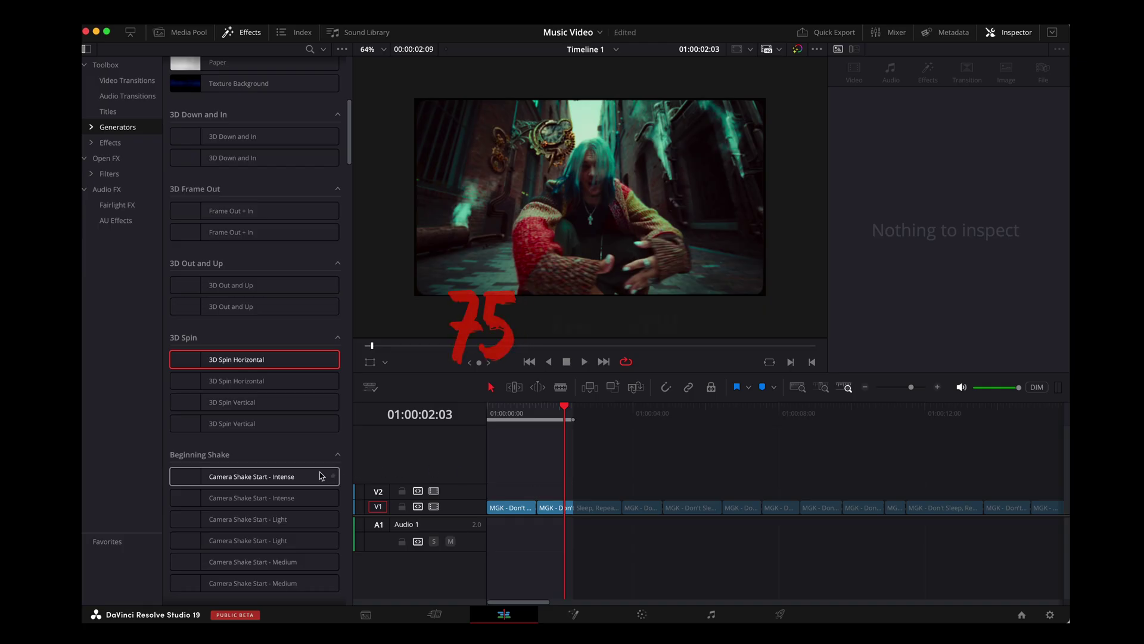
- Drag the intense Camera Shake preset onto the Aggressive Presets timeline
{"action": "left_click_drag", "start_coordinate": [322, 476], "coordinate": [518, 481]}
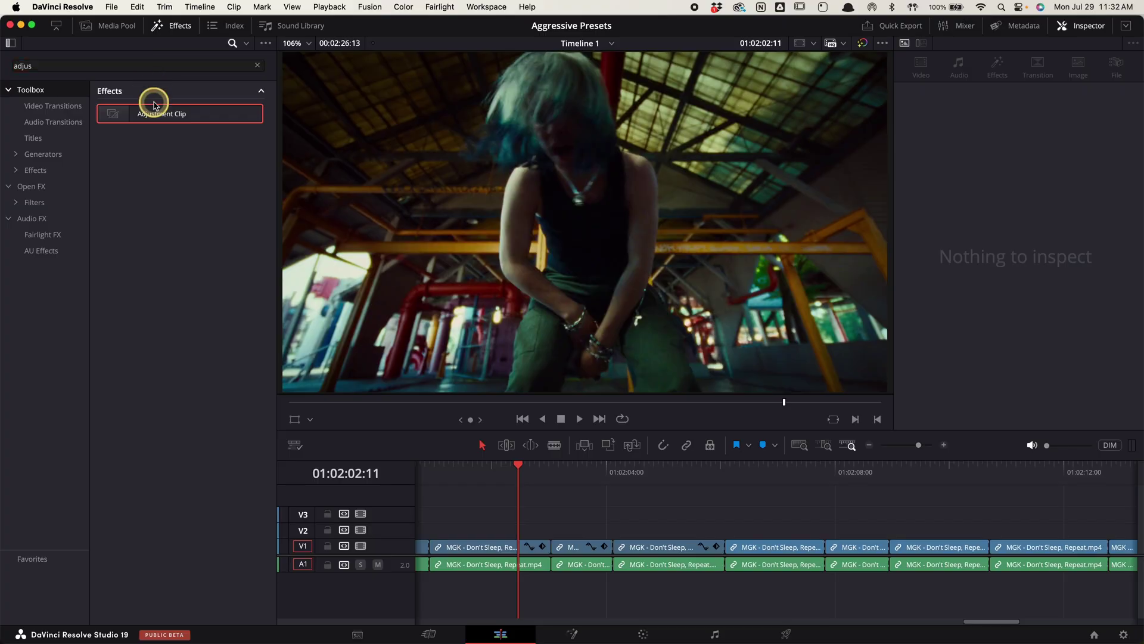
- Place an Adjustment Clip on track V2 and open it on the Fusion page
{"action": "left_click_drag", "start_coordinate": [154, 105], "coordinate": [530, 530]}
{"action": "left_click", "coordinate": [531, 464]}
{"action": "left_click", "coordinate": [536, 471]}
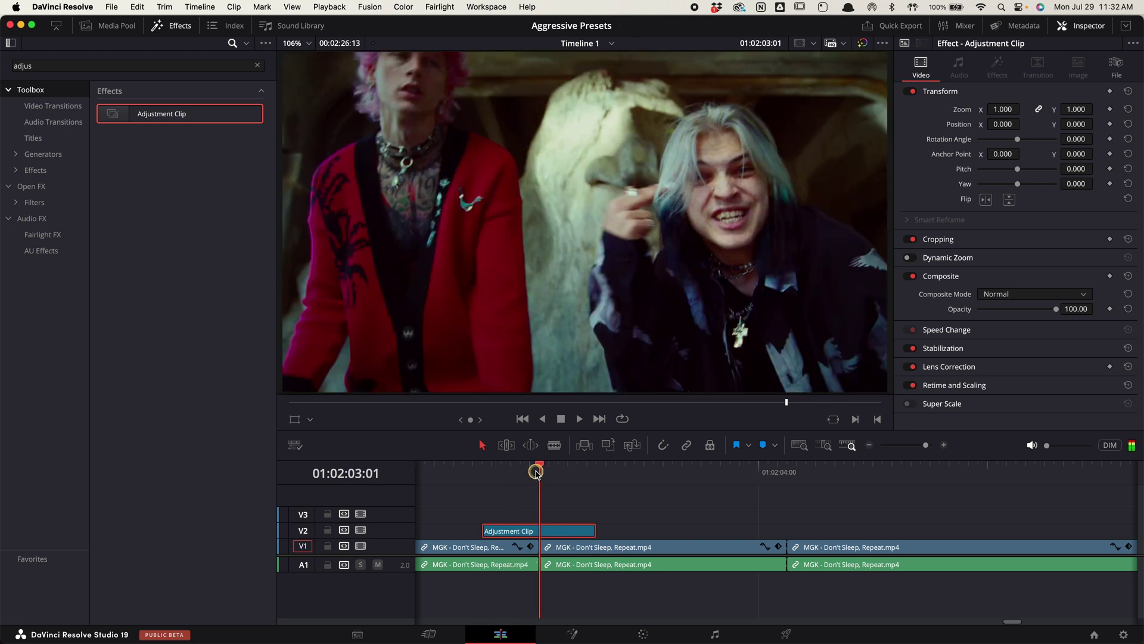
{"action": "left_click", "coordinate": [572, 634]}
- Insert a Camera Shake node after MediaIn1 and scrub to preview the shake
{"action": "key", "text": "shift+space"}
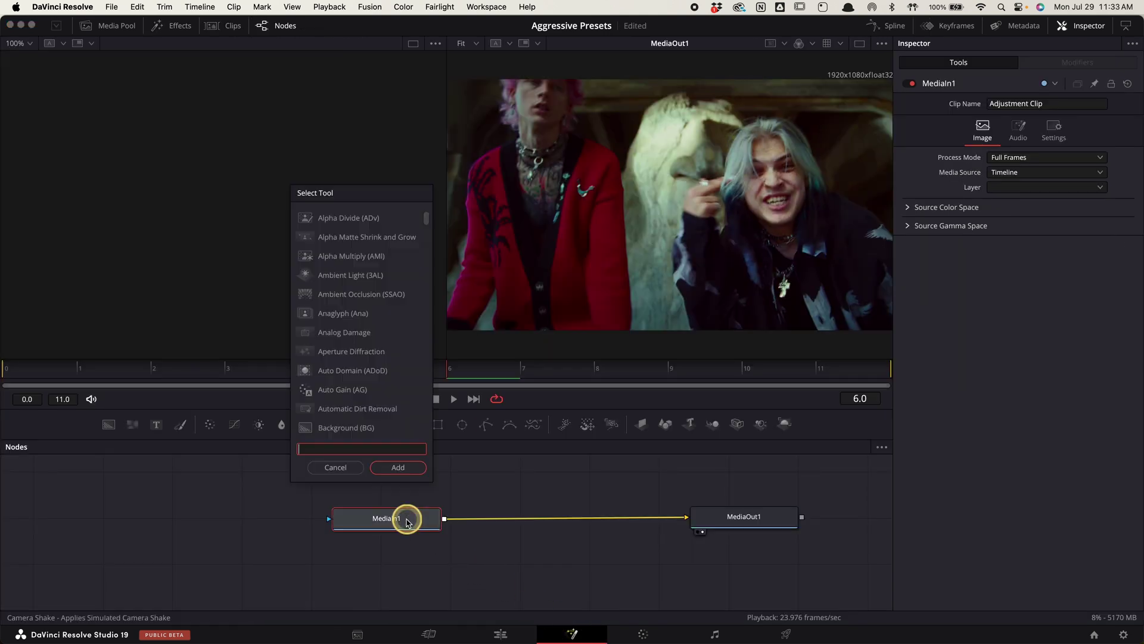
{"action": "type", "text": "camera"}
{"action": "key", "text": "Down"}
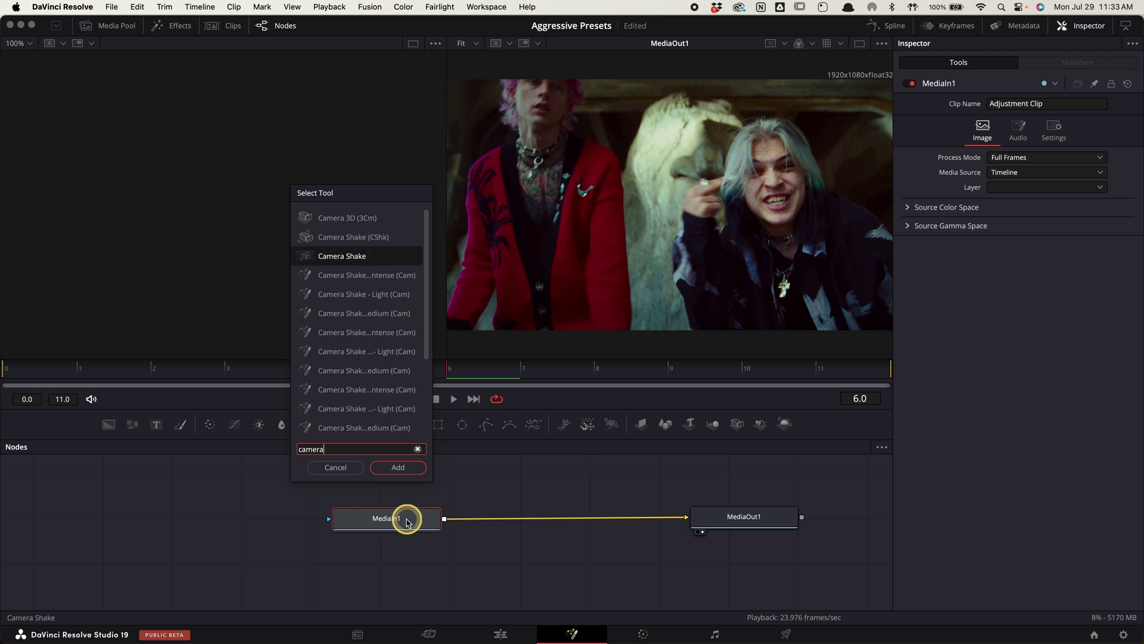
{"action": "key", "text": "Return"}
{"action": "left_click_drag", "start_coordinate": [417, 372], "coordinate": [470, 372]}
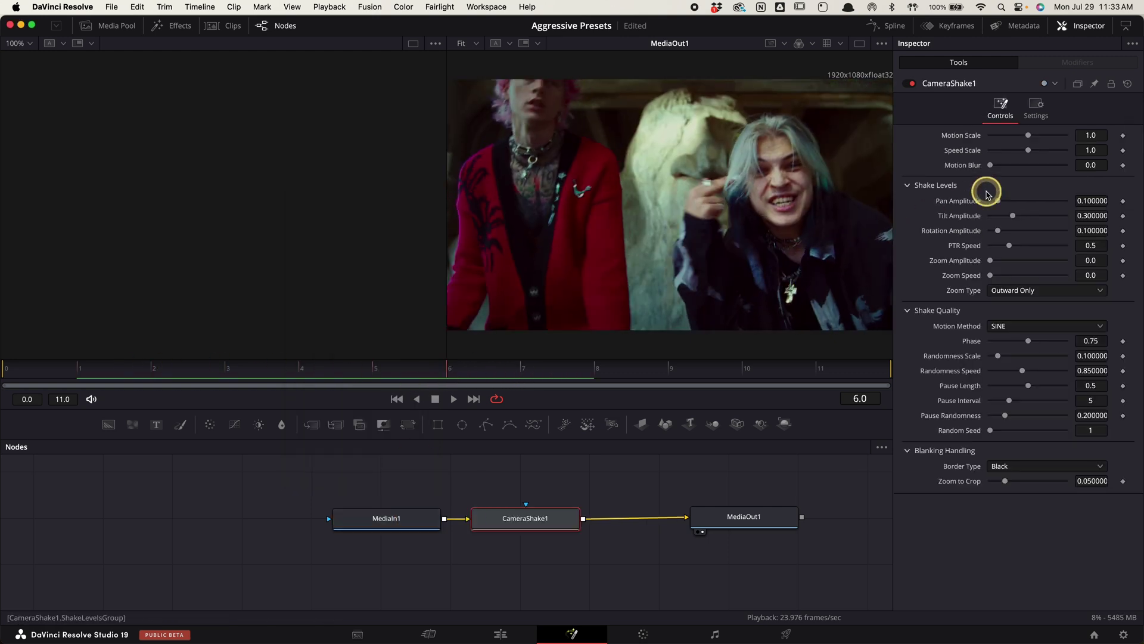
- Keyframe Motion Scale and Speed Scale at 0 on frames 0 and 11, and 2.0 on frame 6
{"action": "left_click_drag", "start_coordinate": [1038, 136], "coordinate": [1093, 146]}
{"action": "left_click", "coordinate": [1123, 135]}
{"action": "left_click", "coordinate": [1123, 150]}
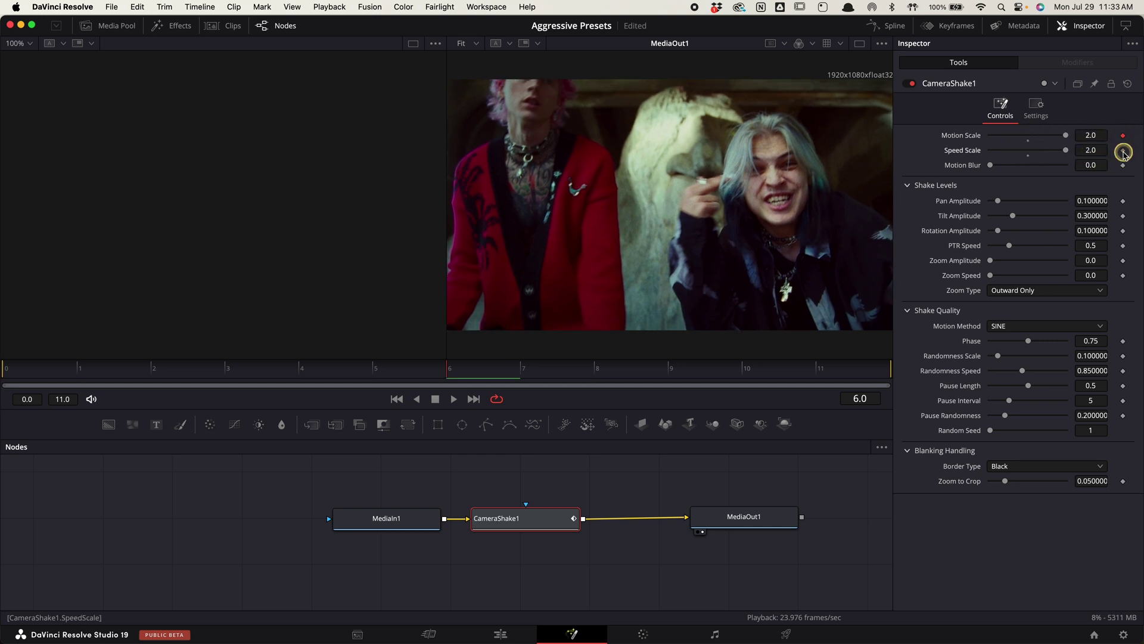
{"action": "left_click_drag", "start_coordinate": [362, 372], "coordinate": [51, 373]}
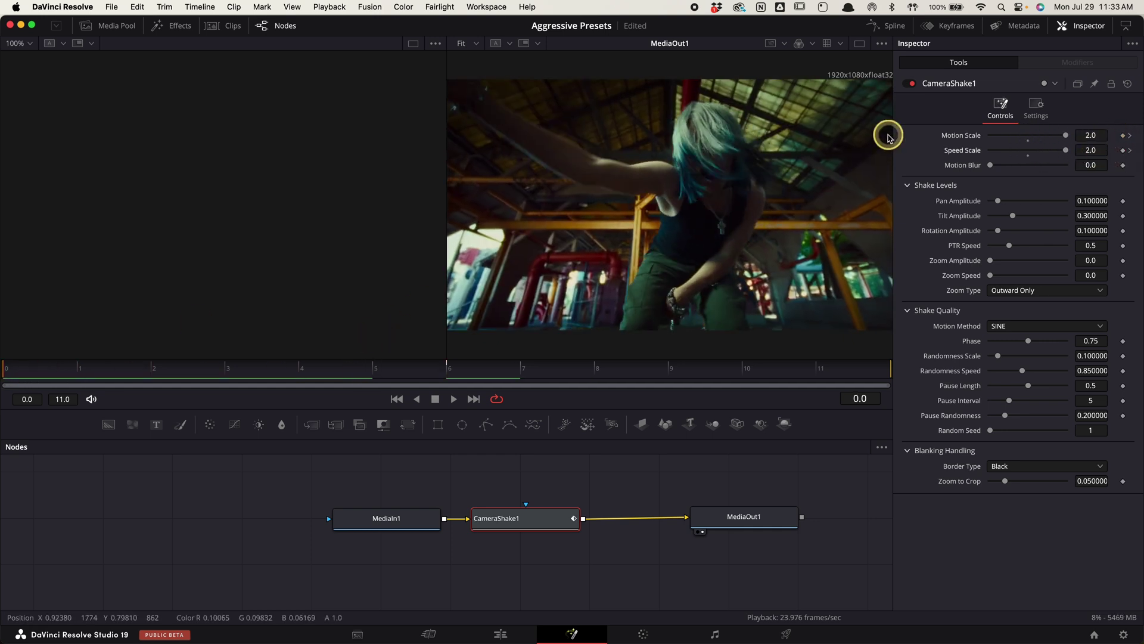
{"action": "left_click_drag", "start_coordinate": [1064, 135], "coordinate": [958, 139]}
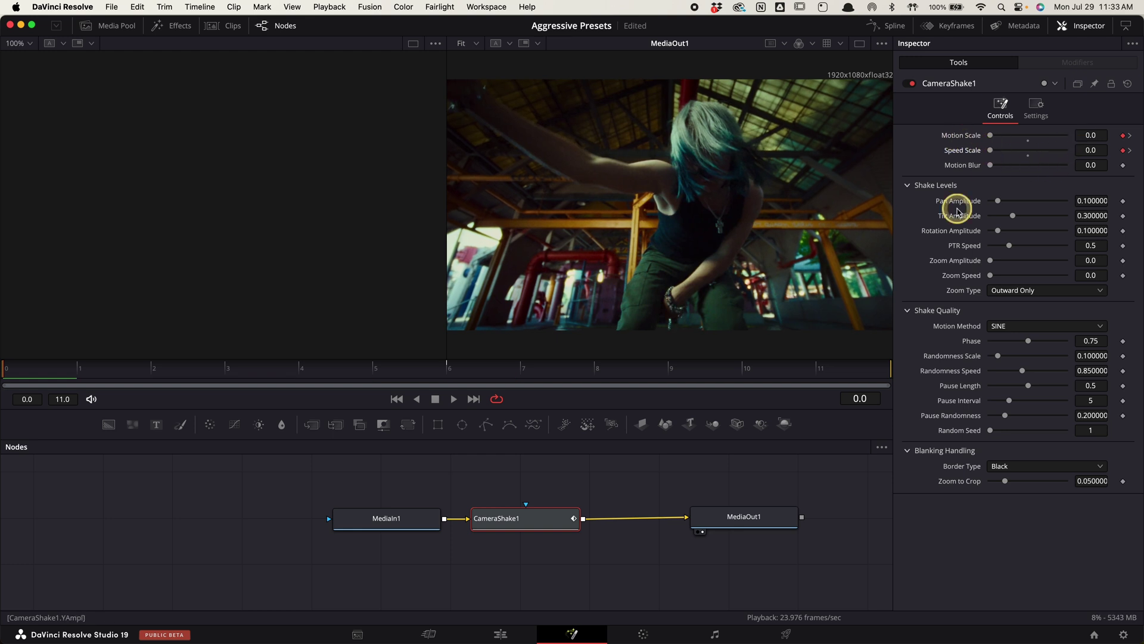
{"action": "left_click", "coordinate": [839, 367]}
{"action": "left_click", "coordinate": [1067, 135]}
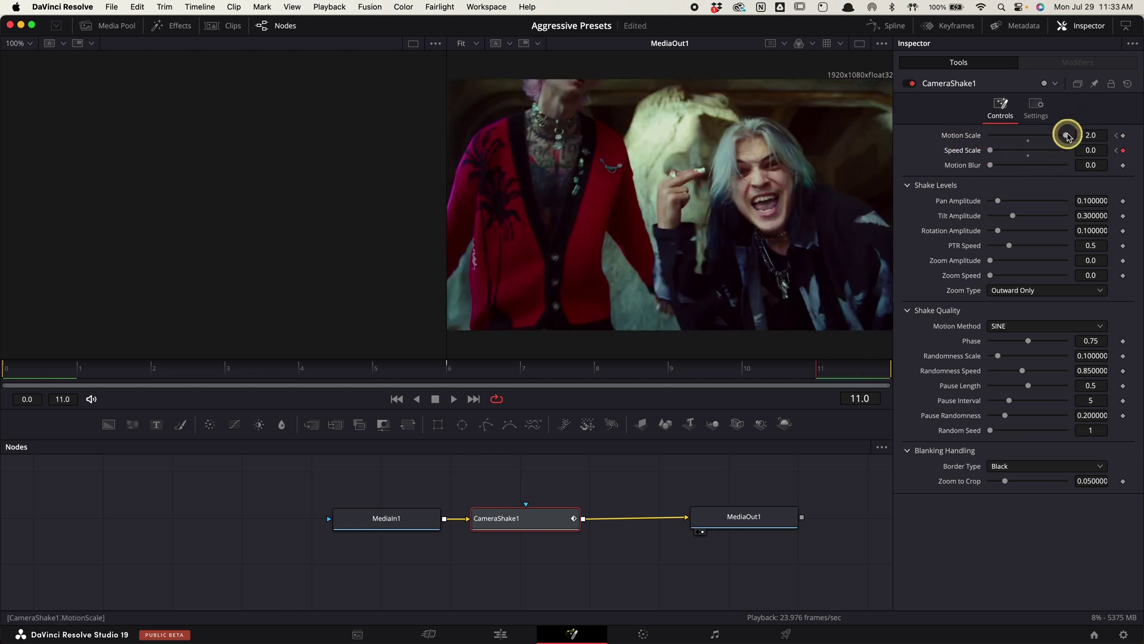
{"action": "left_click_drag", "start_coordinate": [1067, 135], "coordinate": [918, 136]}
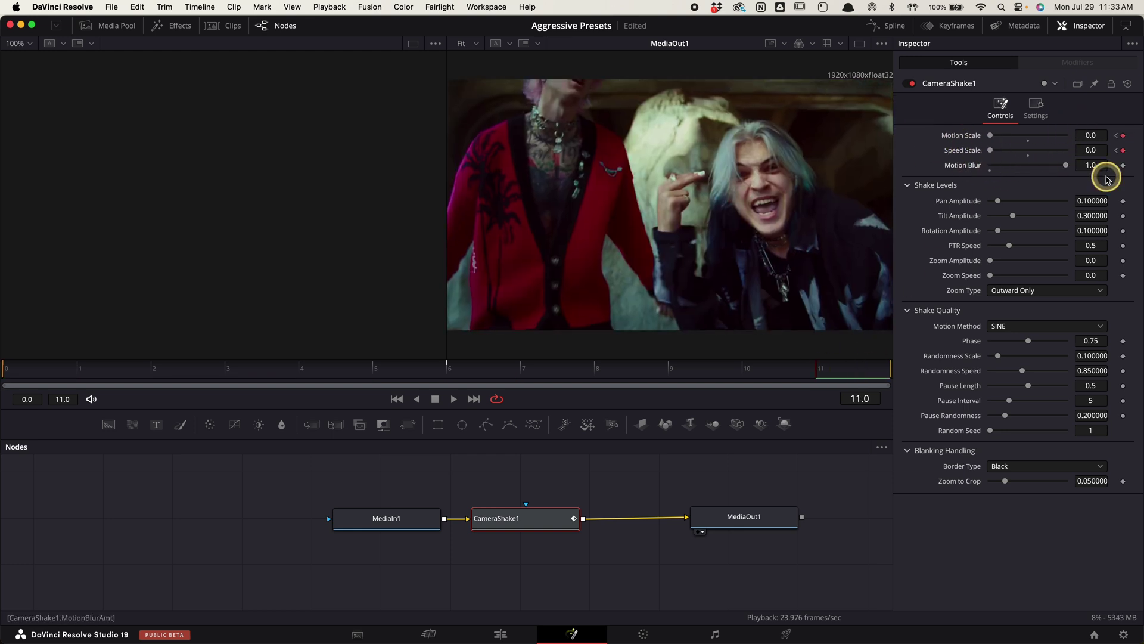
- Set pan and rotation amplitude to 1.0, in-out zoom, Randomness 0, Reflect borders, Zoom to Crop 0
{"action": "left_click_drag", "start_coordinate": [1008, 202], "coordinate": [1100, 203]}
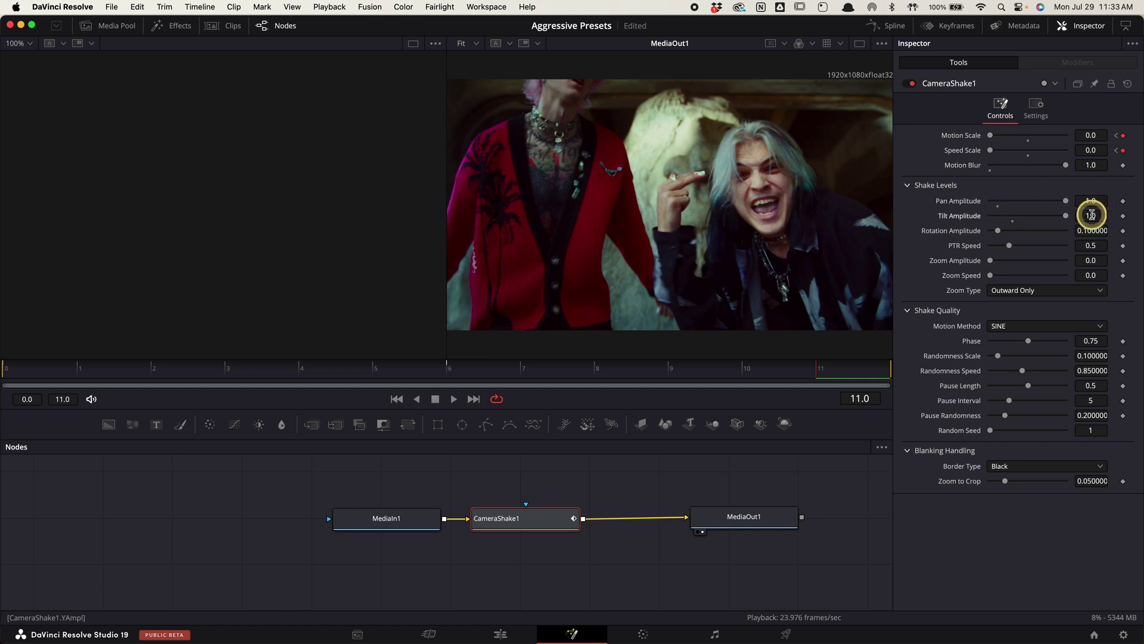
{"action": "left_click_drag", "start_coordinate": [998, 230], "coordinate": [1098, 233]}
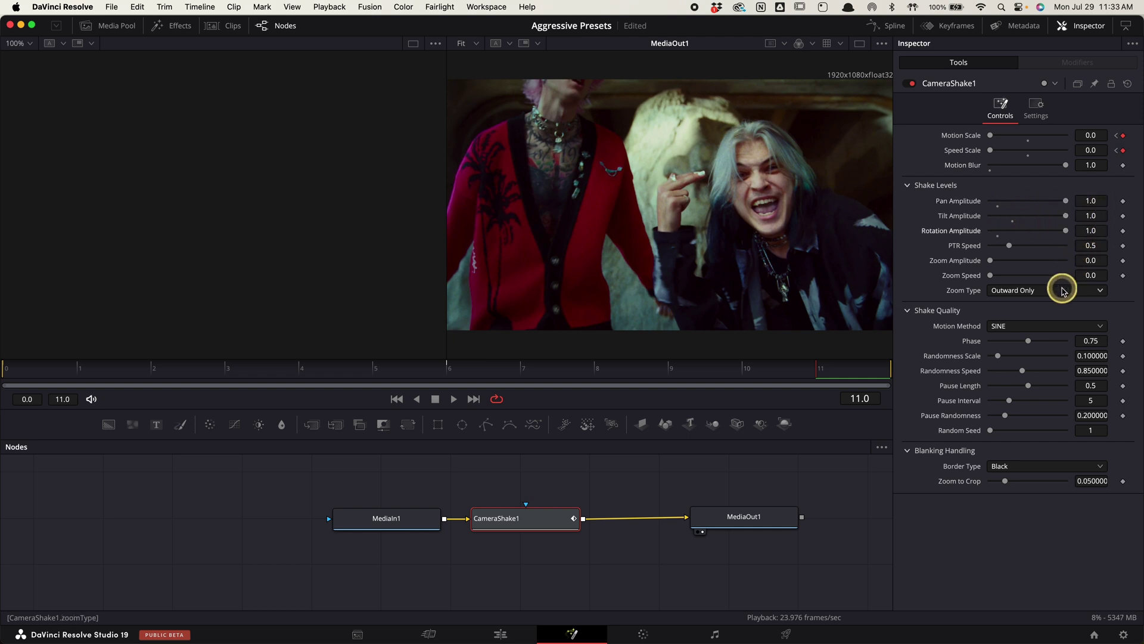
{"action": "left_click", "coordinate": [1062, 291]}
{"action": "left_click", "coordinate": [1062, 332]}
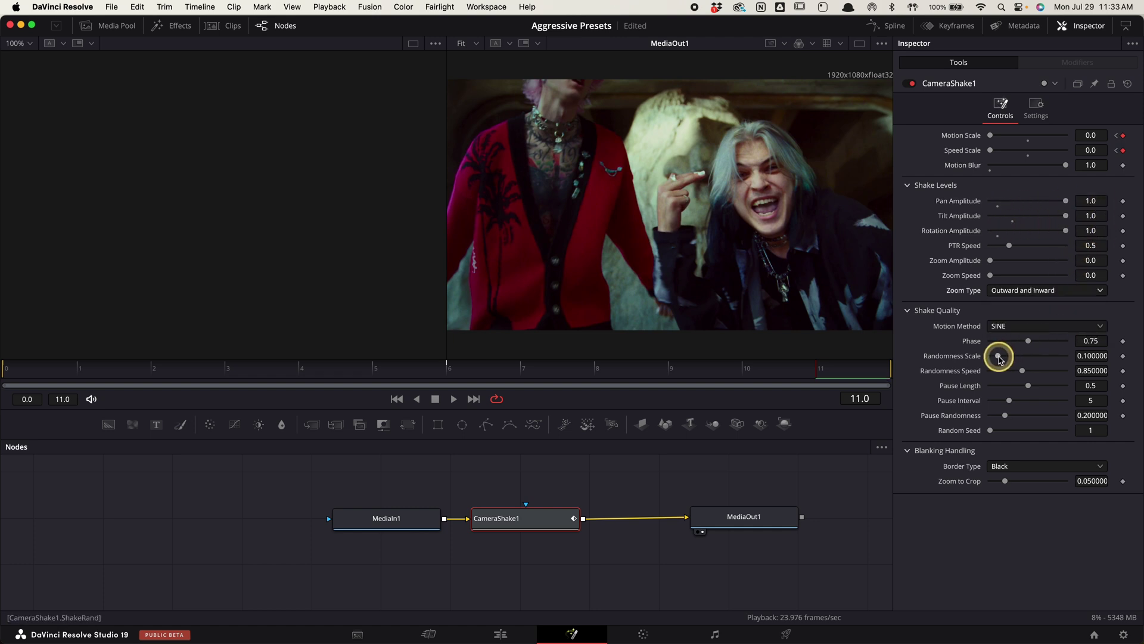
{"action": "left_click_drag", "start_coordinate": [998, 356], "coordinate": [974, 358]}
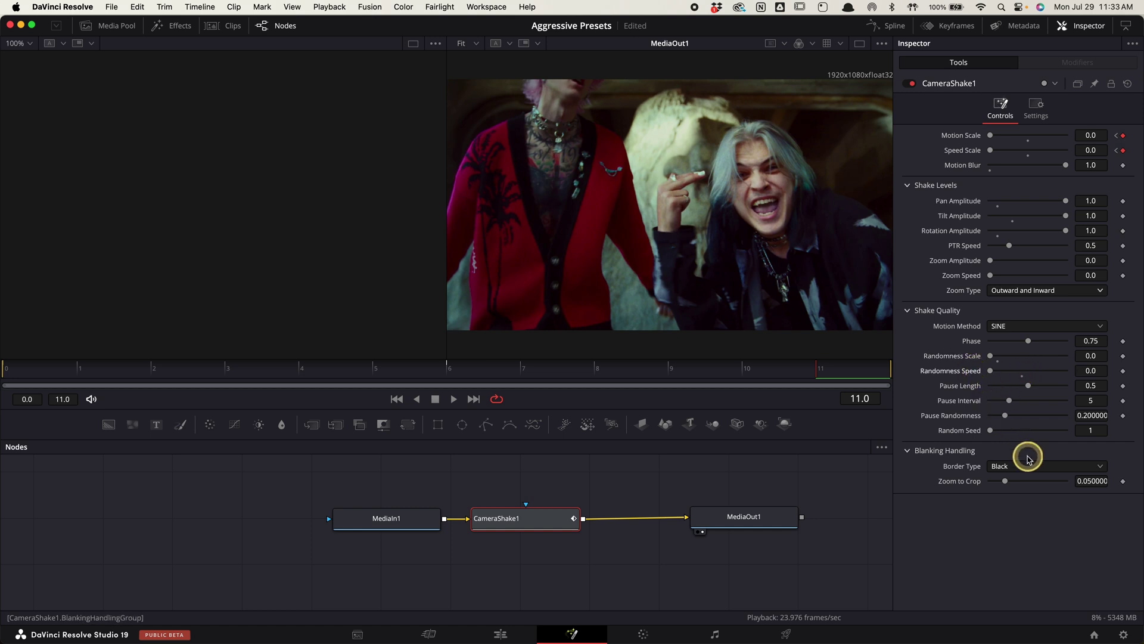
{"action": "left_click", "coordinate": [1028, 466]}
{"action": "left_click", "coordinate": [1042, 507]}
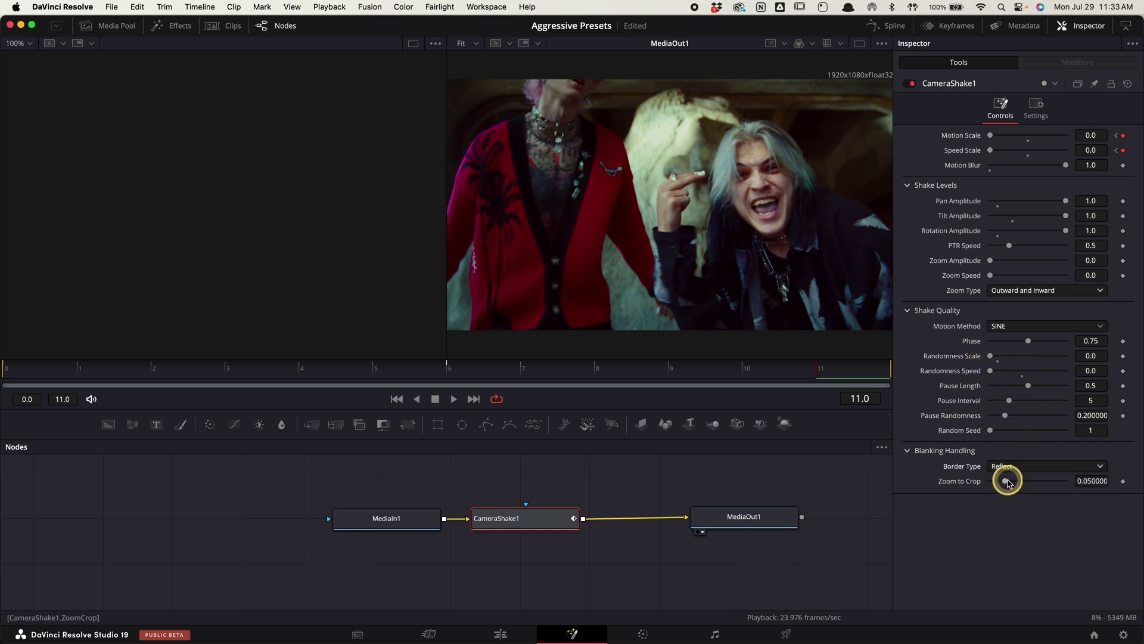
{"action": "left_click_drag", "start_coordinate": [1006, 481], "coordinate": [955, 483]}
- Smooth the Camera Shake scale keyframes in the spline graph and lower PTR Speed to about 0.205
{"action": "key", "text": "bracketleft"}
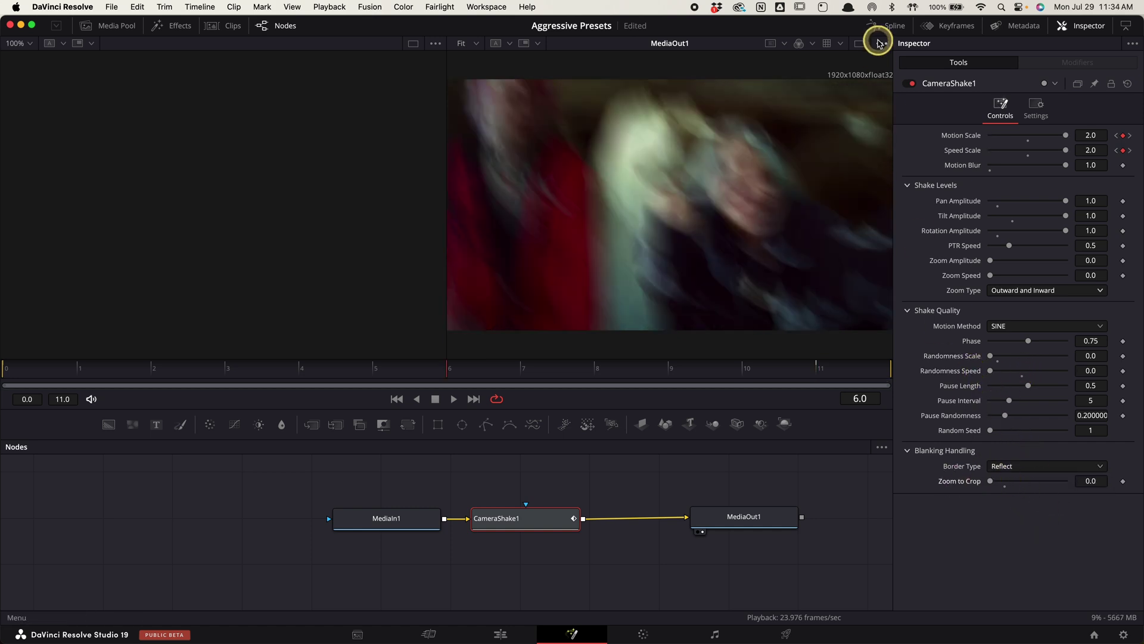
{"action": "left_click", "coordinate": [886, 26]}
{"action": "left_click", "coordinate": [466, 478]}
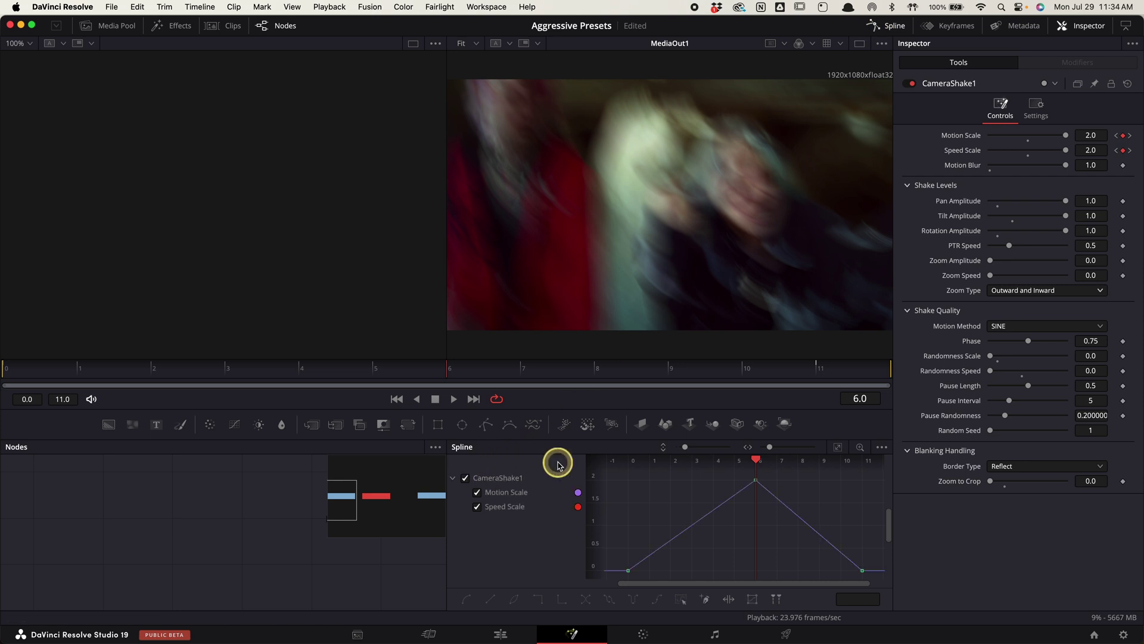
{"action": "left_click_drag", "start_coordinate": [616, 467], "coordinate": [876, 582]}
{"action": "key", "text": "s"}
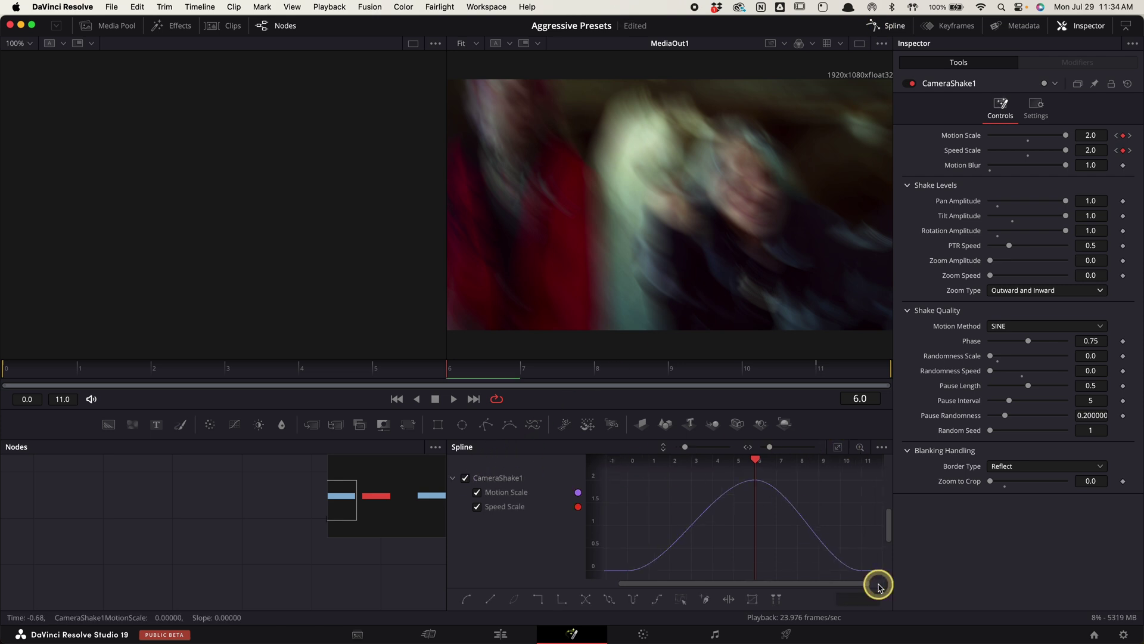
{"action": "key", "text": "space"}
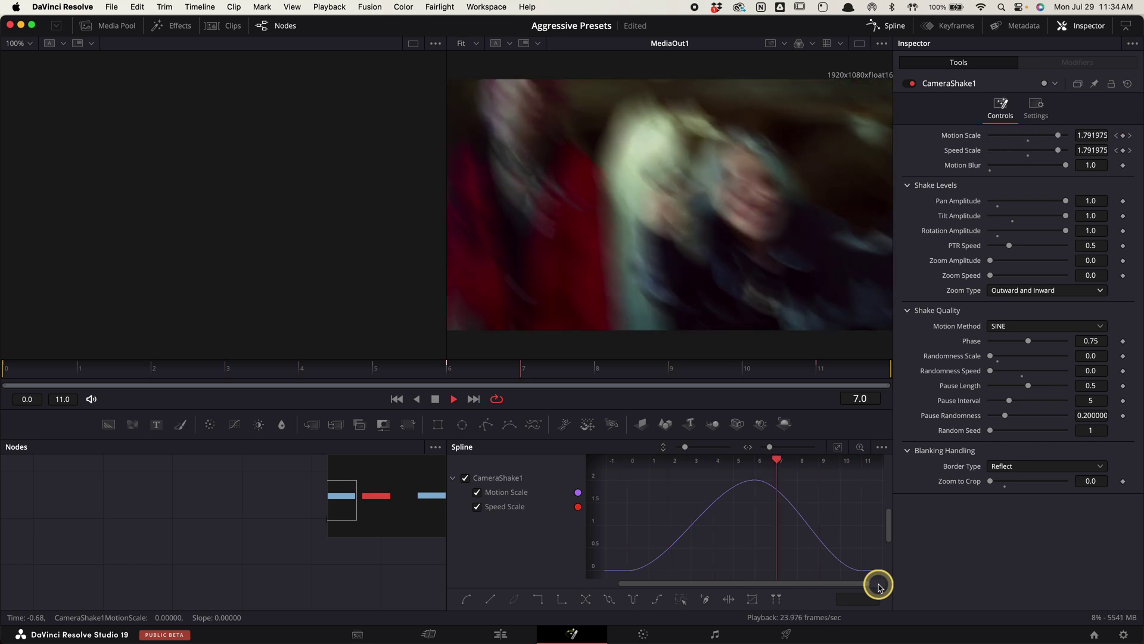
{"action": "left_click_drag", "start_coordinate": [1009, 246], "coordinate": [1000, 248]}
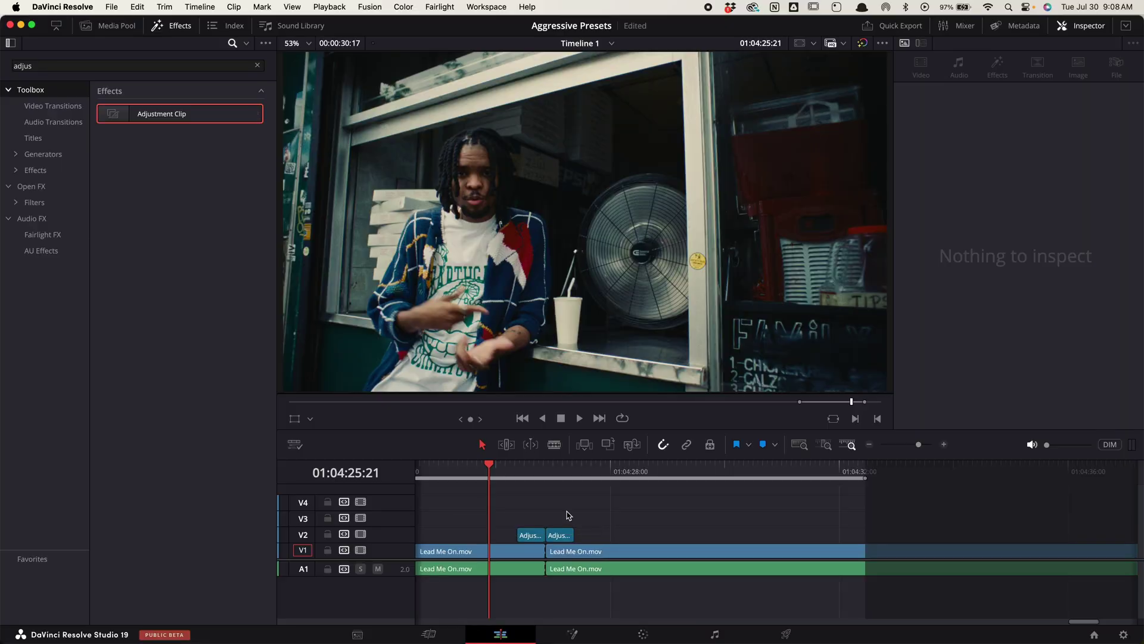
- Open the first adjustment clip in Fusion and insert a Transform node after MediaIn1
{"action": "left_click_drag", "start_coordinate": [538, 483], "coordinate": [520, 475]}
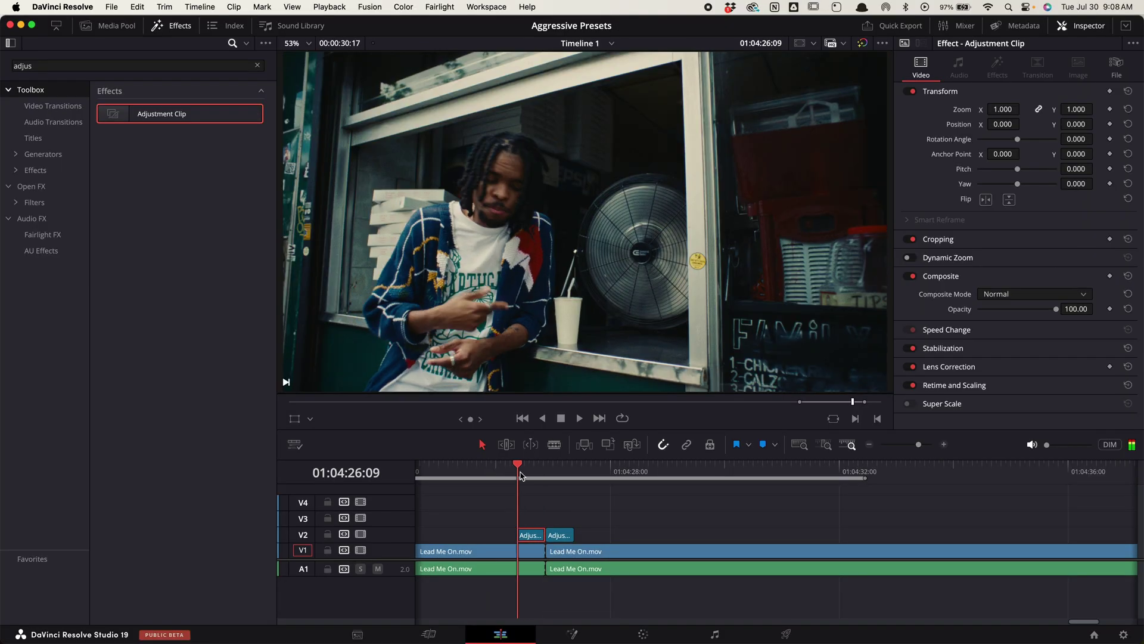
{"action": "left_click", "coordinate": [533, 535]}
{"action": "left_click", "coordinate": [573, 634]}
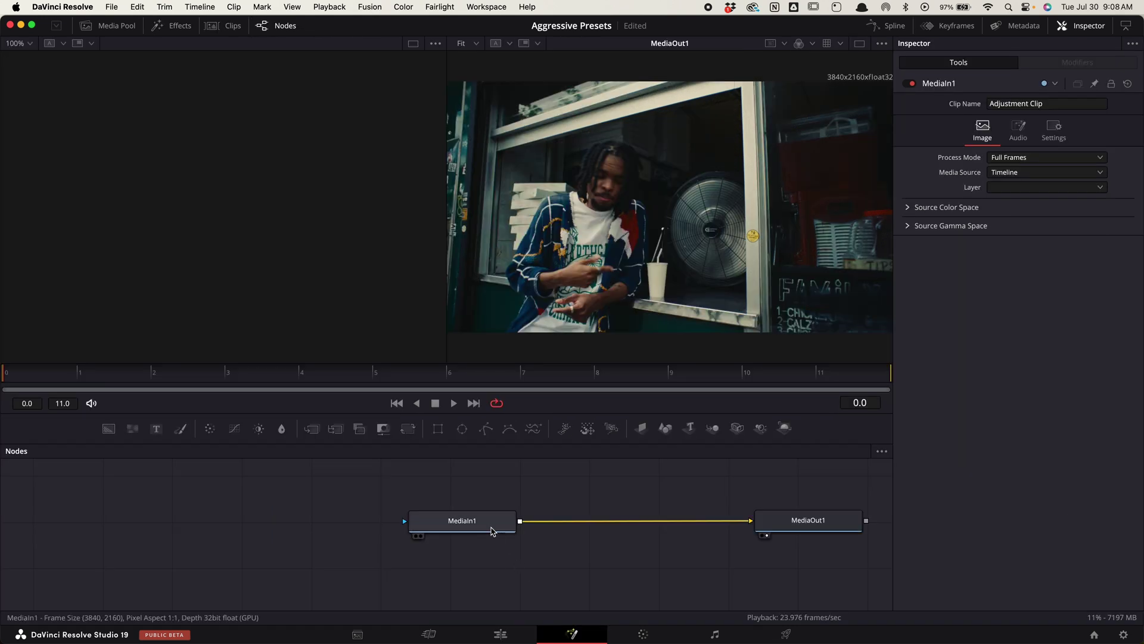
{"action": "left_click", "coordinate": [492, 531]}
{"action": "key", "text": "shift+space"}
{"action": "type", "text": "trans"}
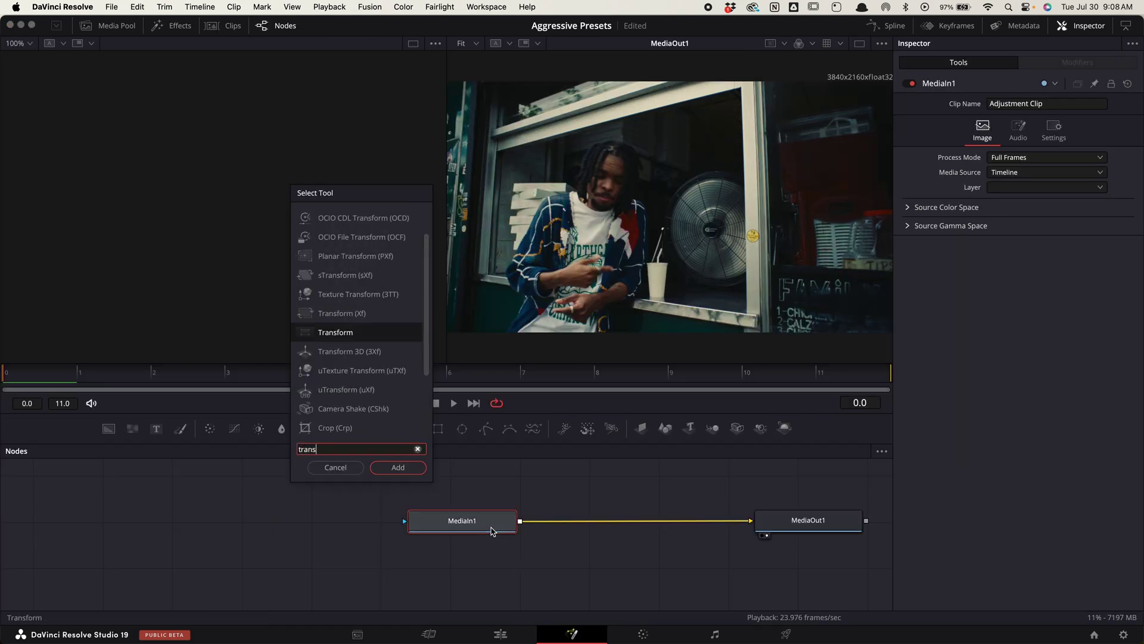
{"action": "key", "text": "Return"}
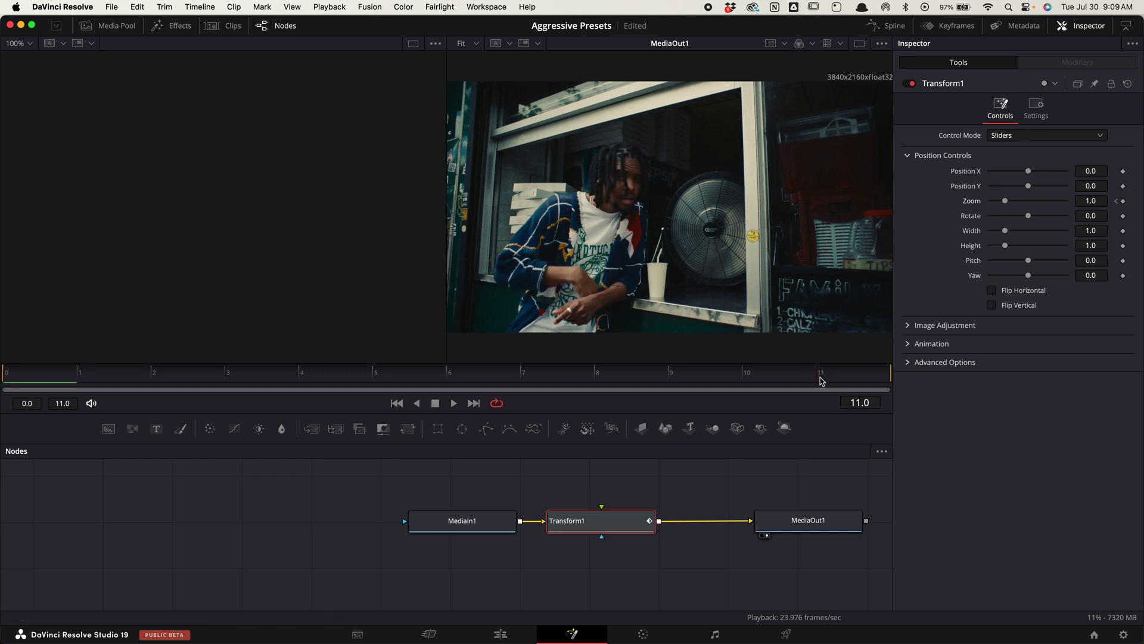
- Keyframe Transform1's Zoom up to about 1.48 at the clip end, with Motion Blur 1.0
{"action": "left_click", "coordinate": [822, 379]}
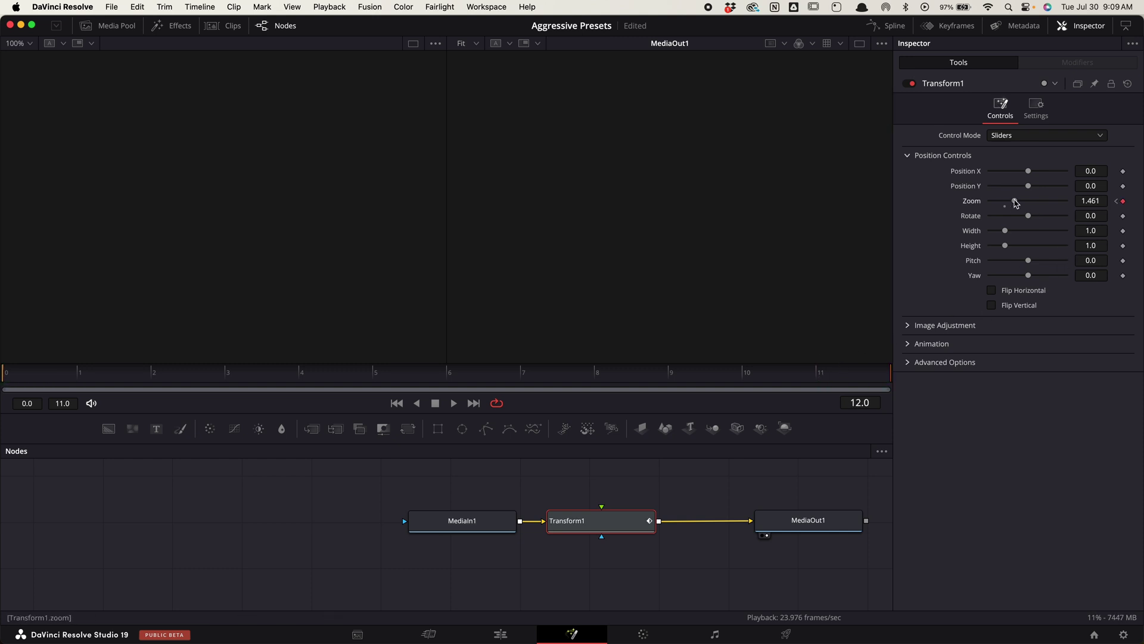
{"action": "left_click", "coordinate": [909, 344]}
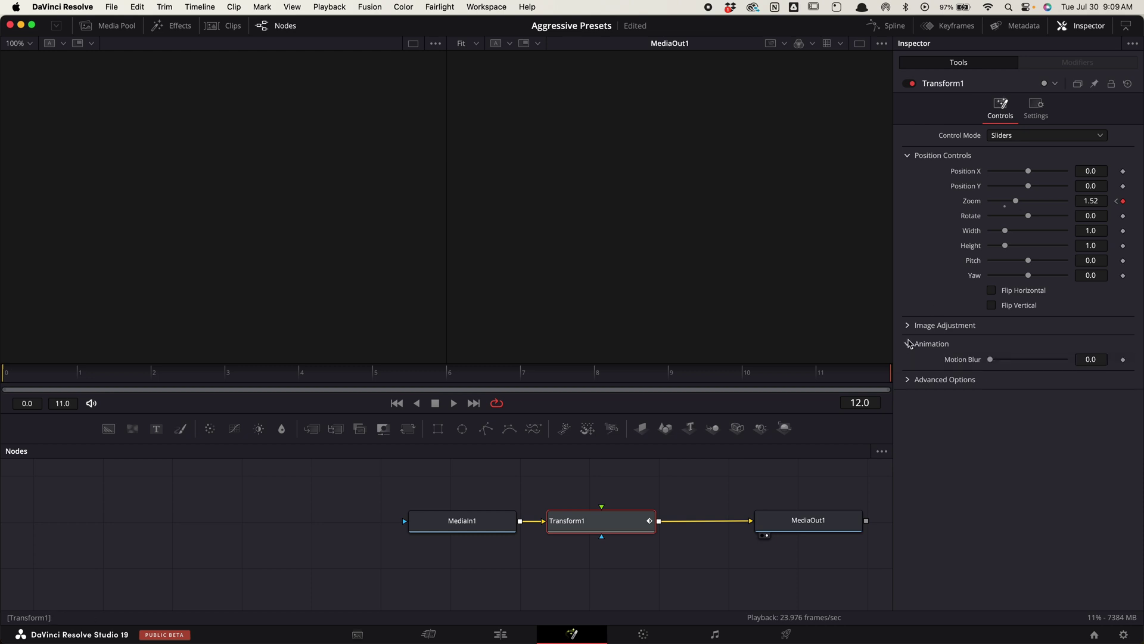
{"action": "key", "text": "Left"}
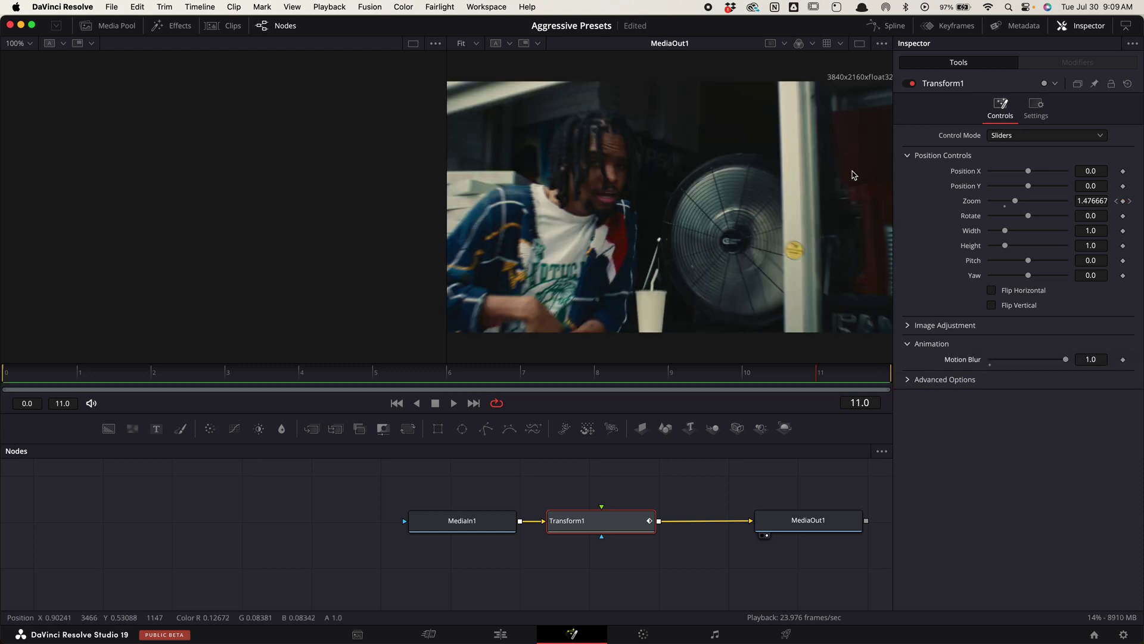
{"action": "key", "text": "shift+F8"}
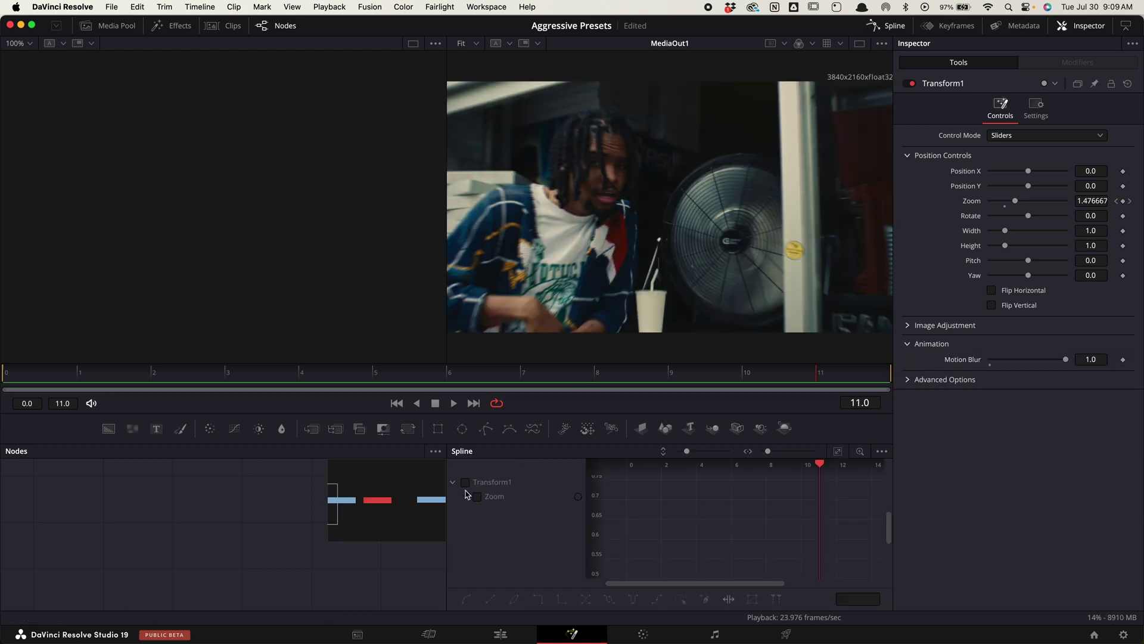
- Smooth both Zoom keyframes and shape their handles for a slow start and steep finish, then preview
{"action": "left_click", "coordinate": [837, 453]}
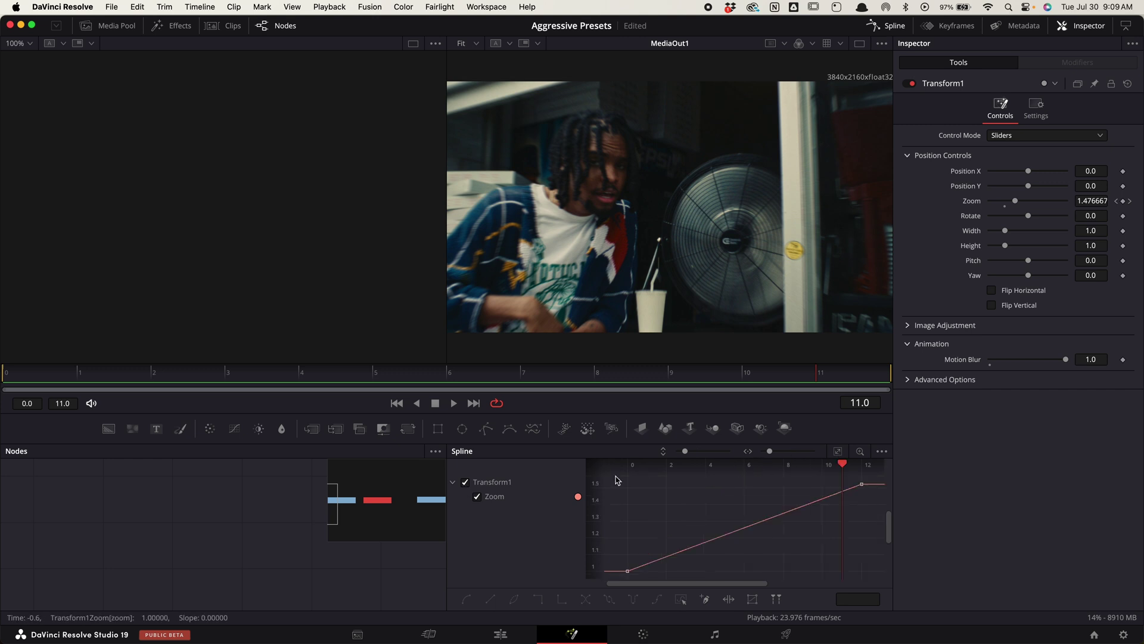
{"action": "left_click_drag", "start_coordinate": [614, 476], "coordinate": [892, 572]}
{"action": "key", "text": "s"}
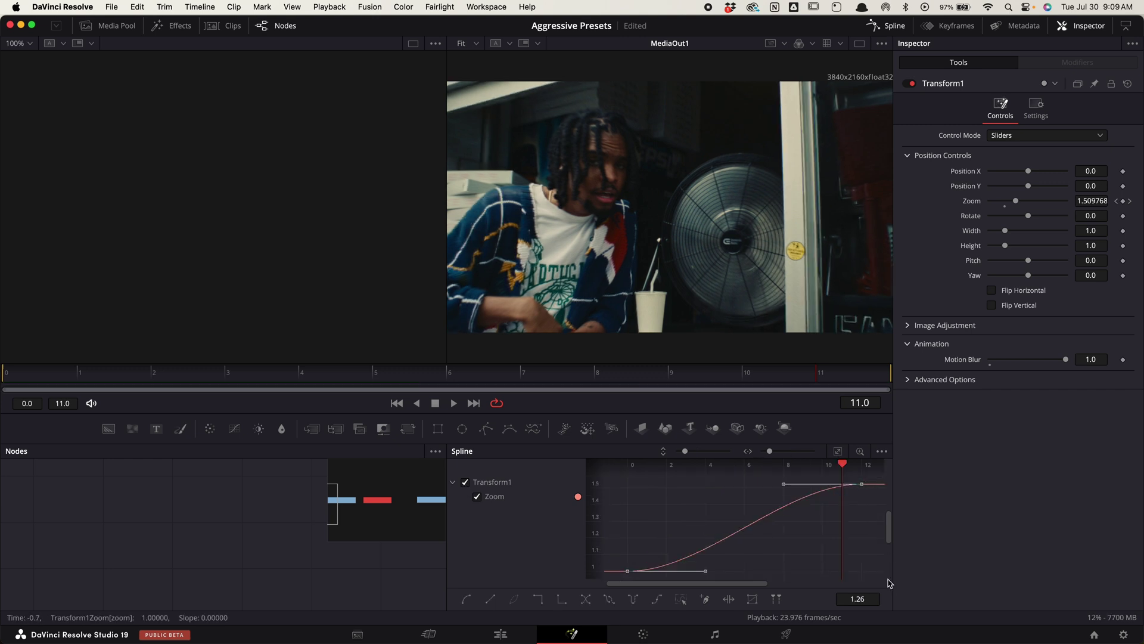
{"action": "left_click_drag", "start_coordinate": [705, 574], "coordinate": [815, 574]}
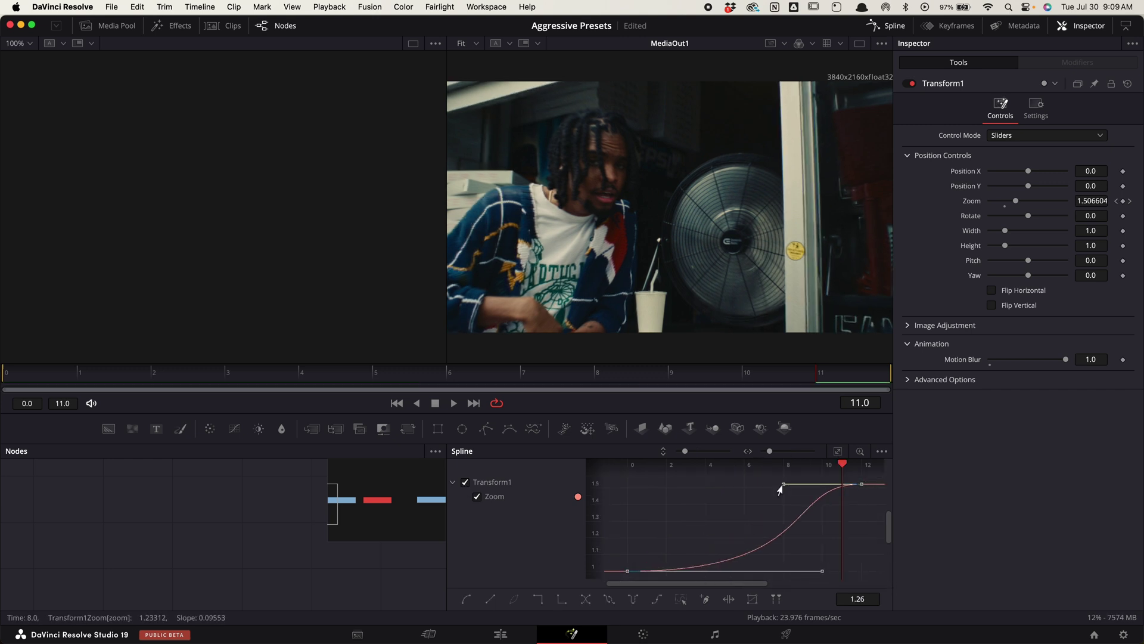
{"action": "left_click_drag", "start_coordinate": [780, 490], "coordinate": [831, 559]}
{"action": "key", "text": "space"}
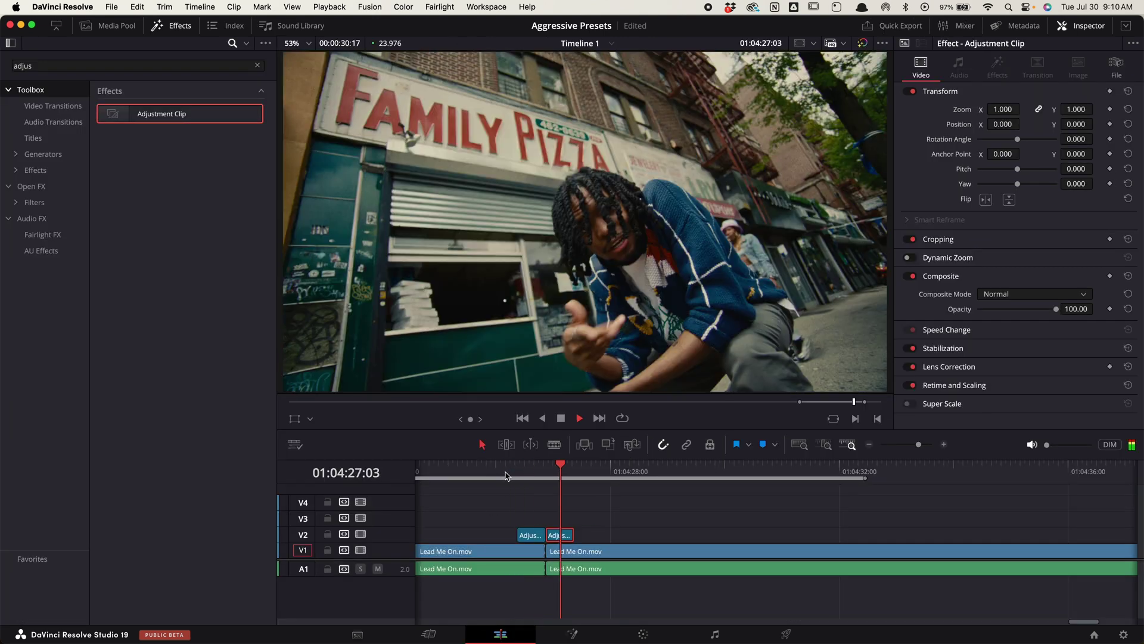
- Open the new V2 adjustment clip in Fusion and insert a Transform node after MediaIn1
{"action": "key", "text": "space"}
{"action": "left_click", "coordinate": [560, 535]}
{"action": "left_click", "coordinate": [572, 634]}
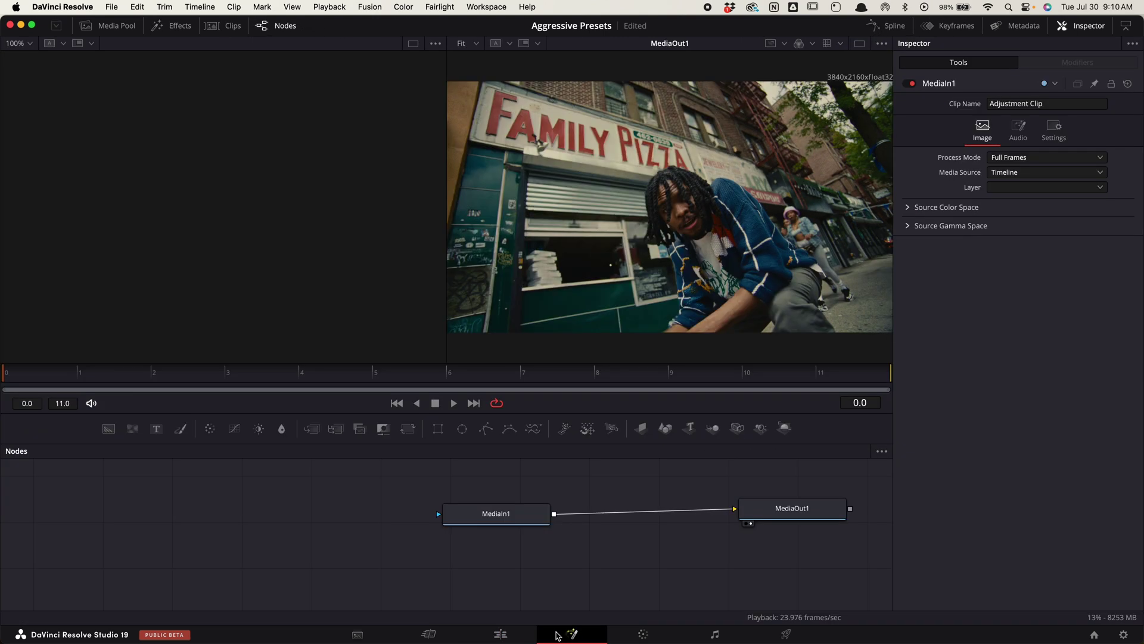
{"action": "left_click", "coordinate": [521, 517]}
{"action": "key", "text": "shift+space"}
{"action": "type", "text": "trans"}
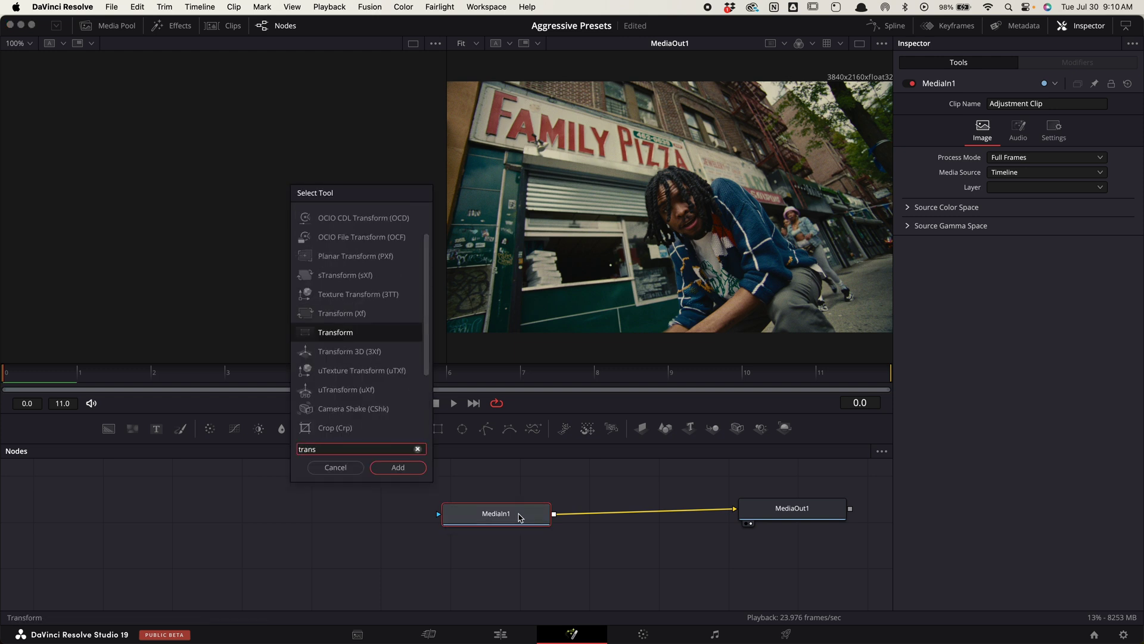
{"action": "key", "text": "Return"}
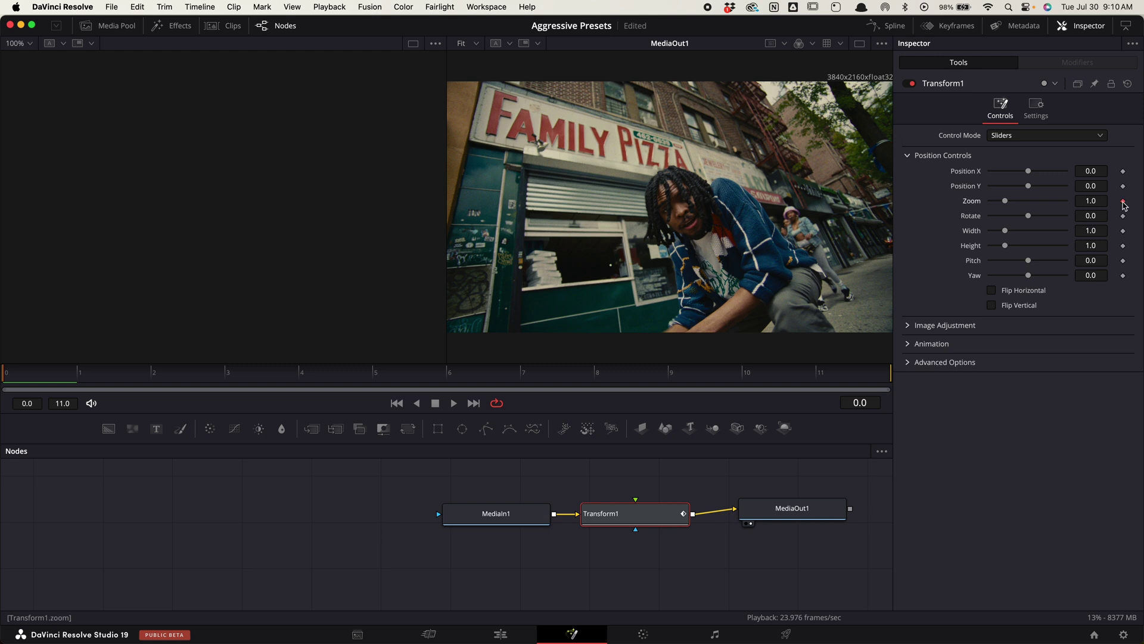
- Keyframe Zoom at 0.752 on the first frame and 1 on the last frame
{"action": "left_click_drag", "start_coordinate": [1002, 203], "coordinate": [1000, 202]}
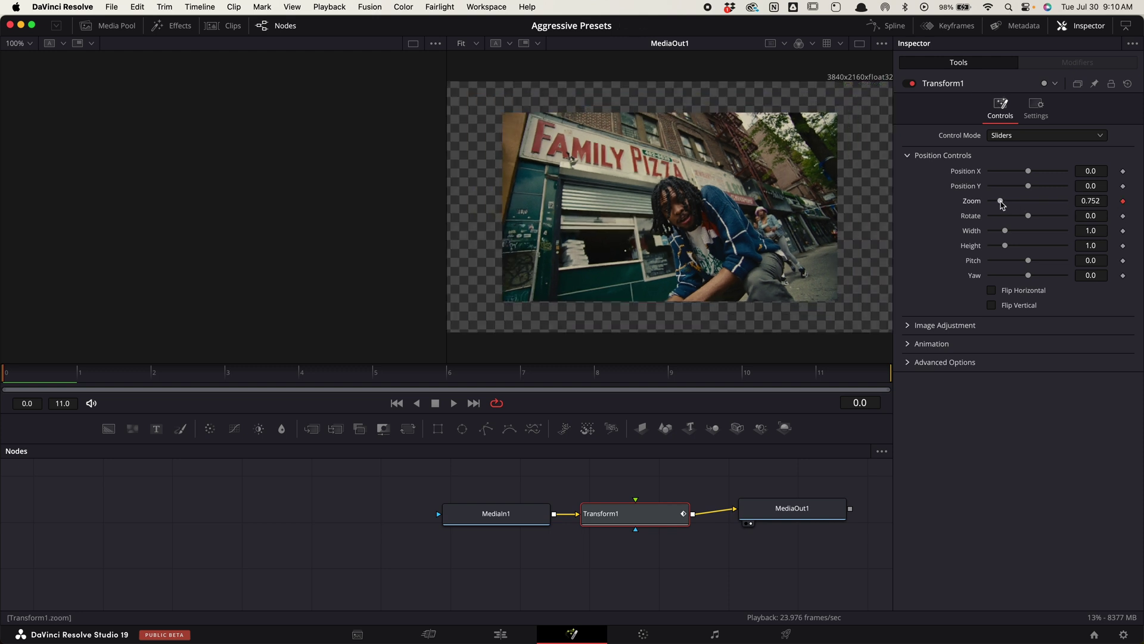
{"action": "left_click", "coordinate": [822, 378]}
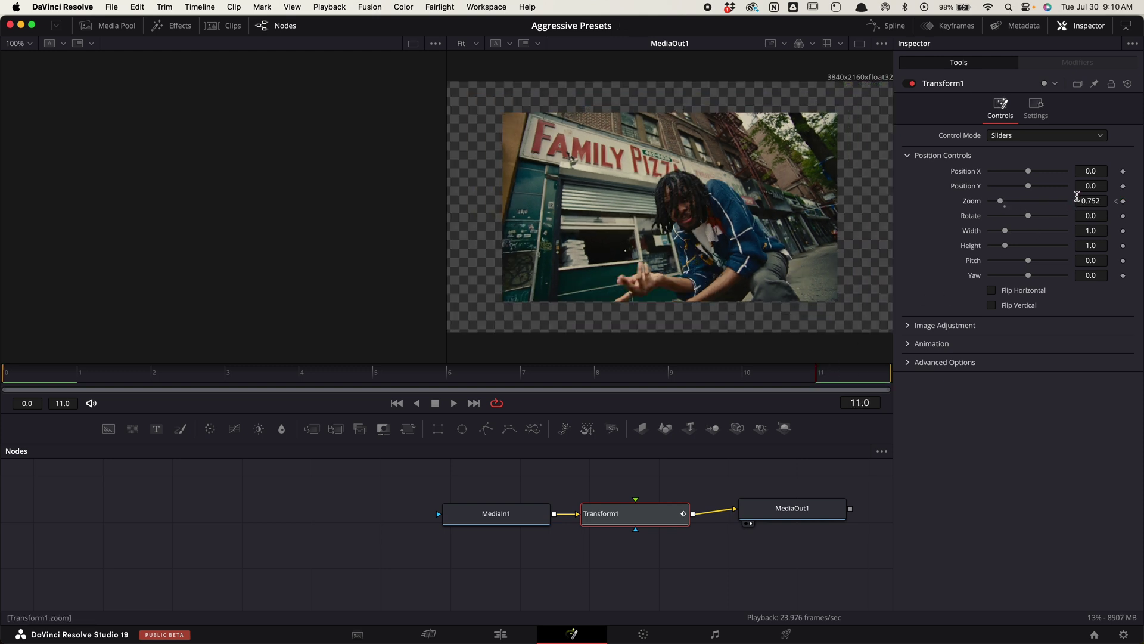
{"action": "type", "text": "1"}
{"action": "key", "text": "Return"}
{"action": "key", "text": "Home"}
- Set Transform1 Motion Blur to 1.0 and Edge Behaviour to Reflect
{"action": "left_click", "coordinate": [908, 344]}
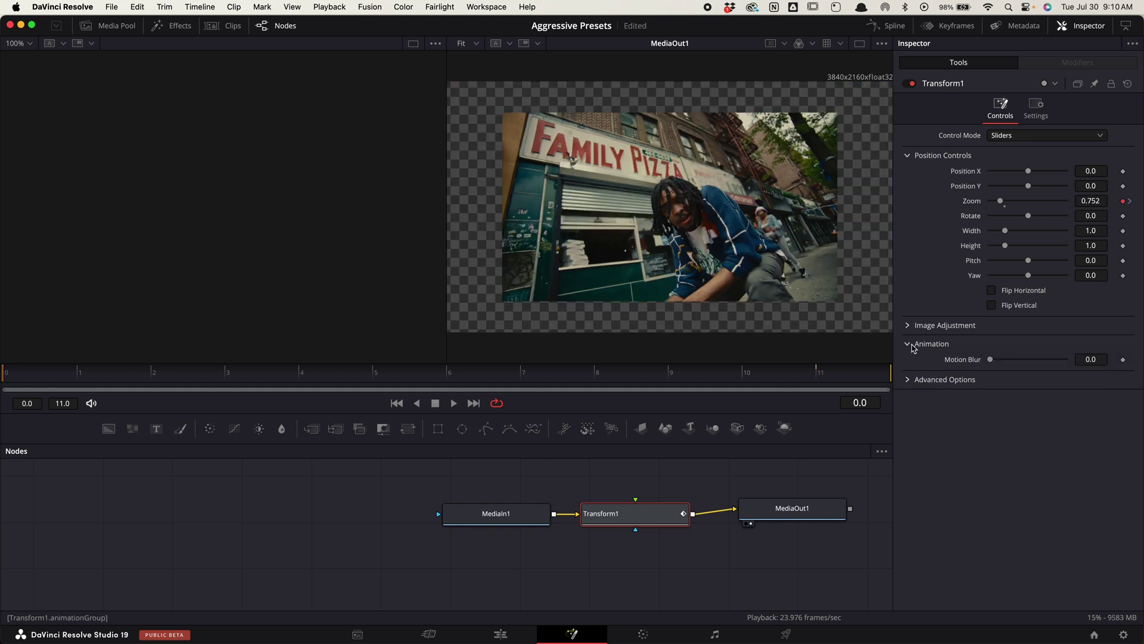
{"action": "left_click_drag", "start_coordinate": [993, 360], "coordinate": [1106, 374]}
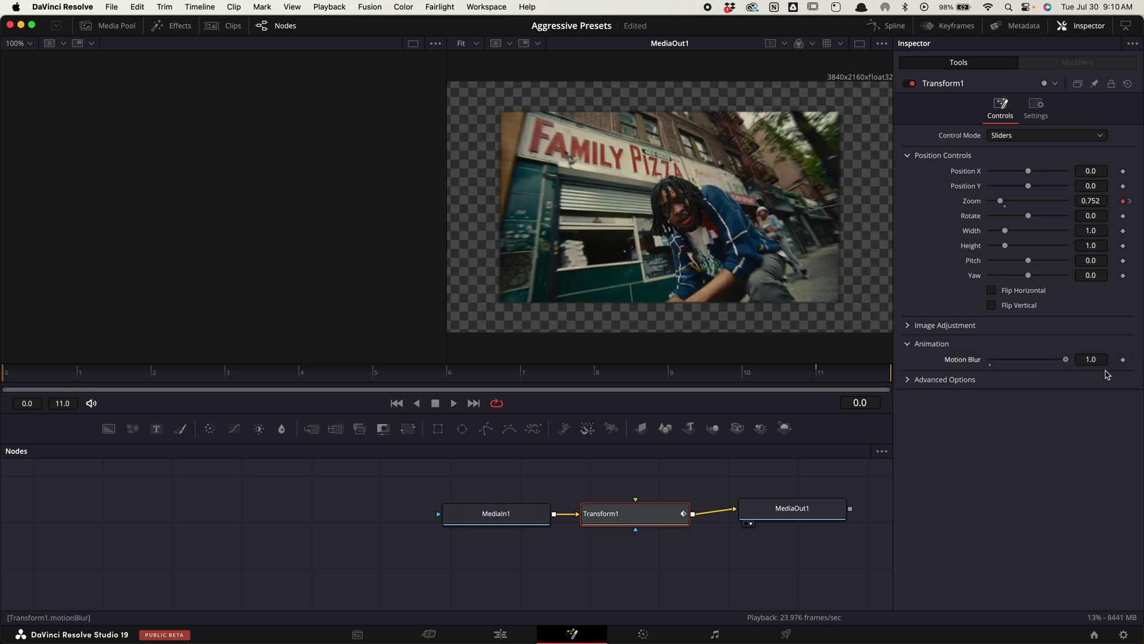
{"action": "left_click", "coordinate": [908, 380]}
{"action": "left_click", "coordinate": [1012, 395]}
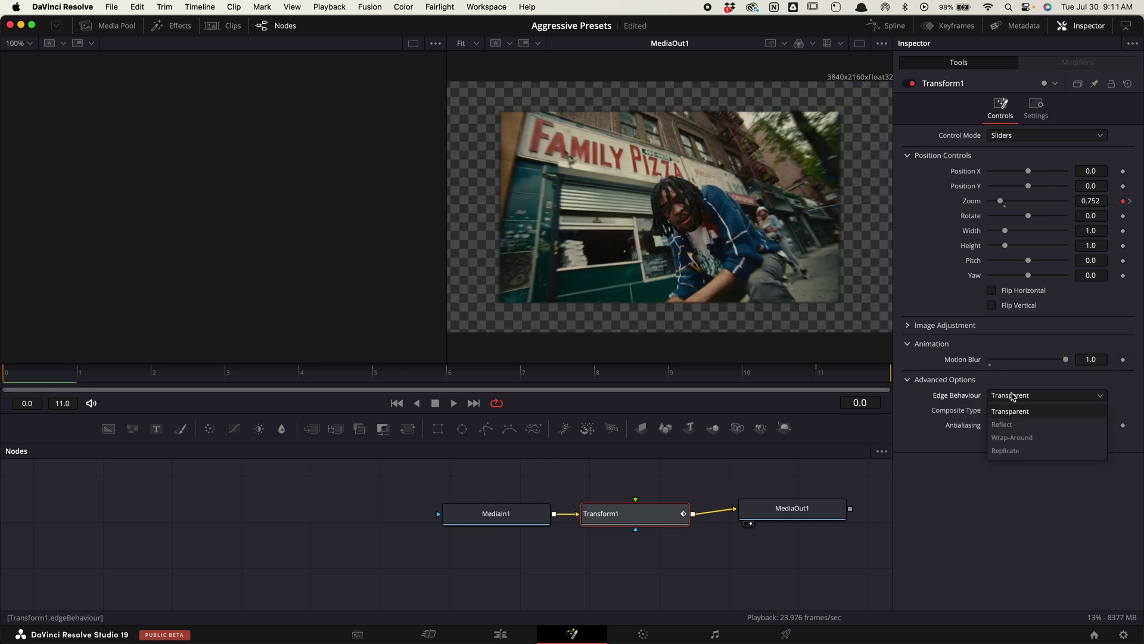
{"action": "left_click", "coordinate": [1024, 423]}
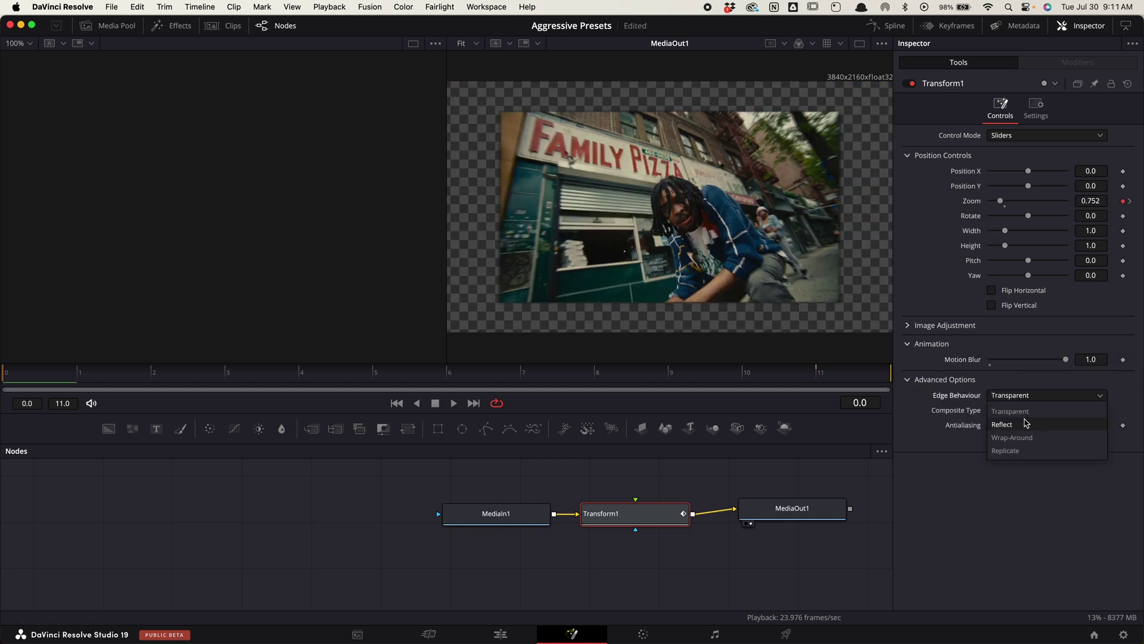
{"action": "left_click", "coordinate": [884, 26]}
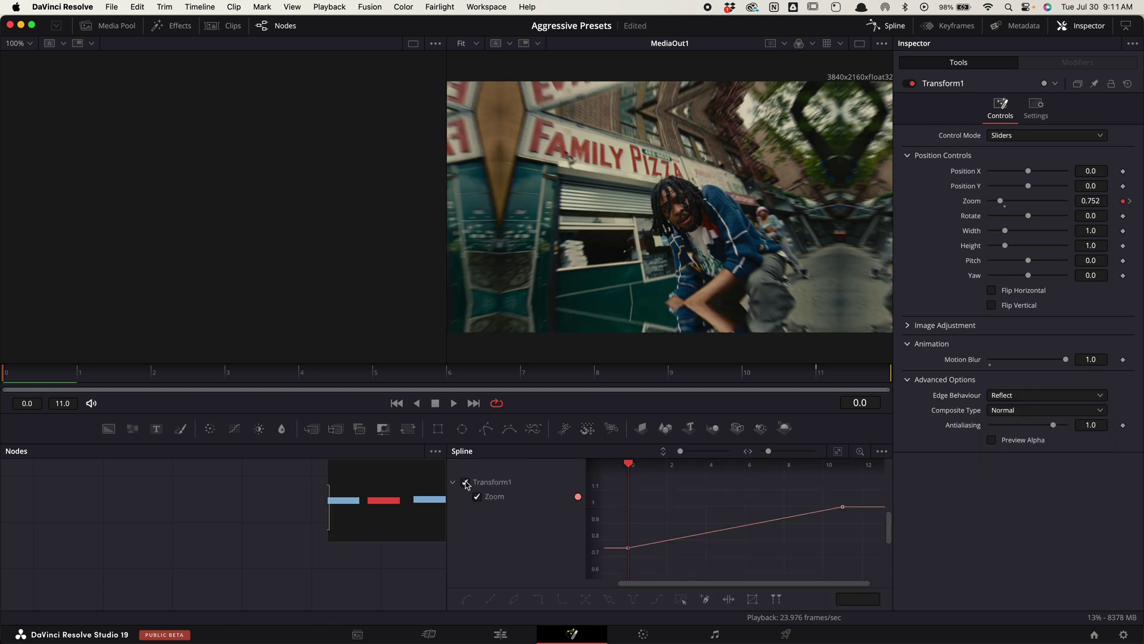
- Smooth the Zoom keys with a sharp ease-out, then drag an Adjustment Clip found via 'adjus' onto the timeline
{"action": "left_click", "coordinate": [834, 452]}
{"action": "left_click_drag", "start_coordinate": [615, 481], "coordinate": [871, 578]}
{"action": "key", "text": "s"}
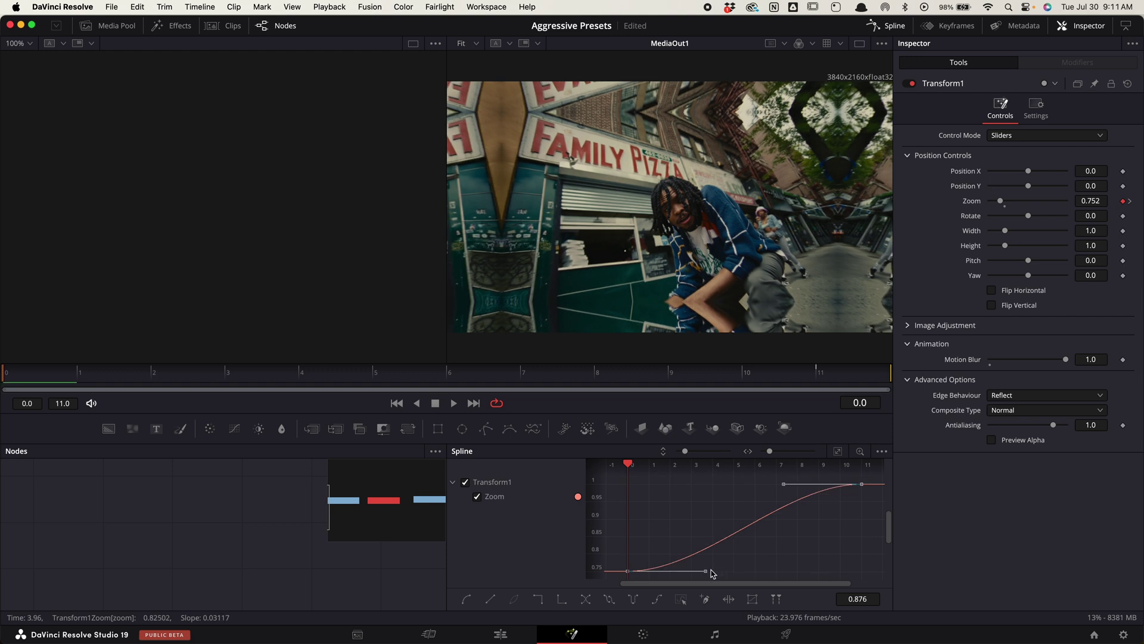
{"action": "left_click_drag", "start_coordinate": [704, 574], "coordinate": [649, 500]}
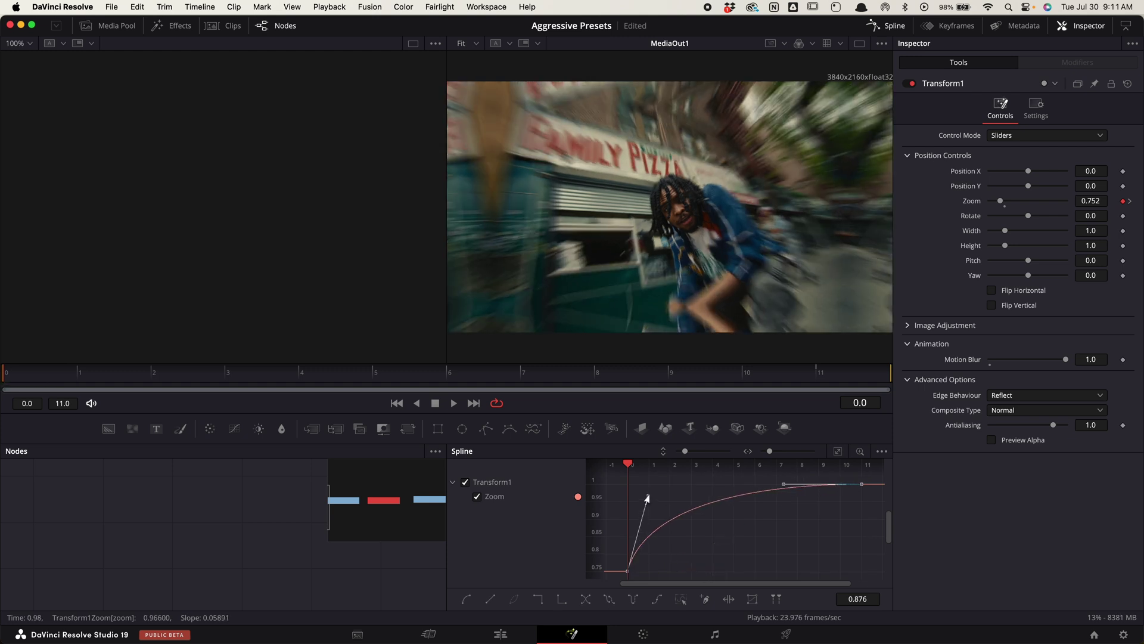
{"action": "key", "text": "space"}
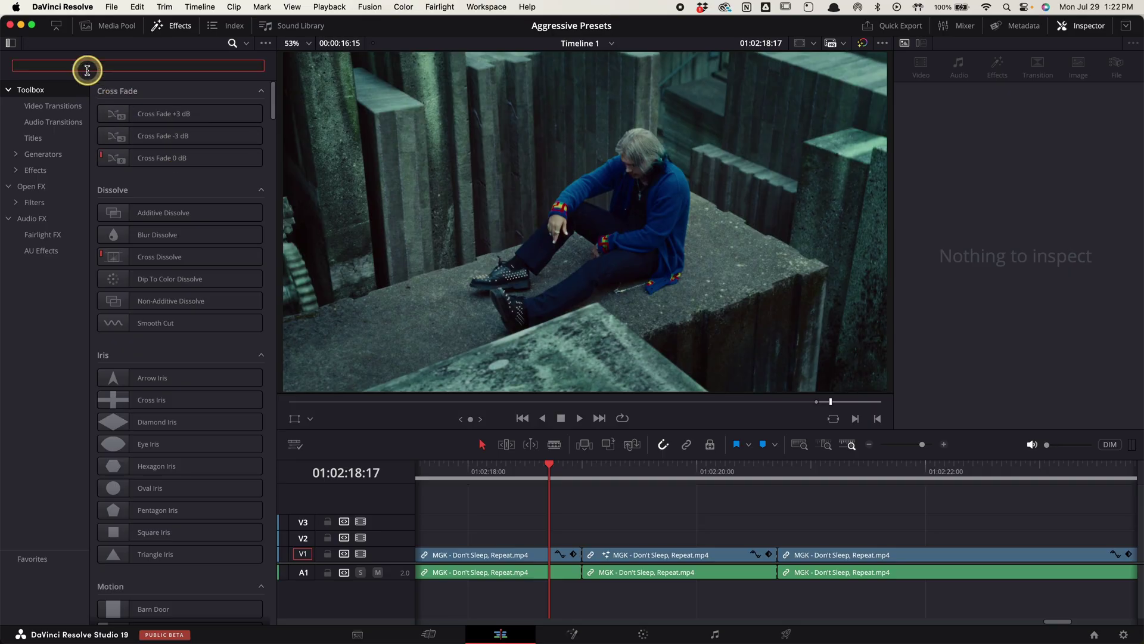
{"action": "type", "text": "adjus"}
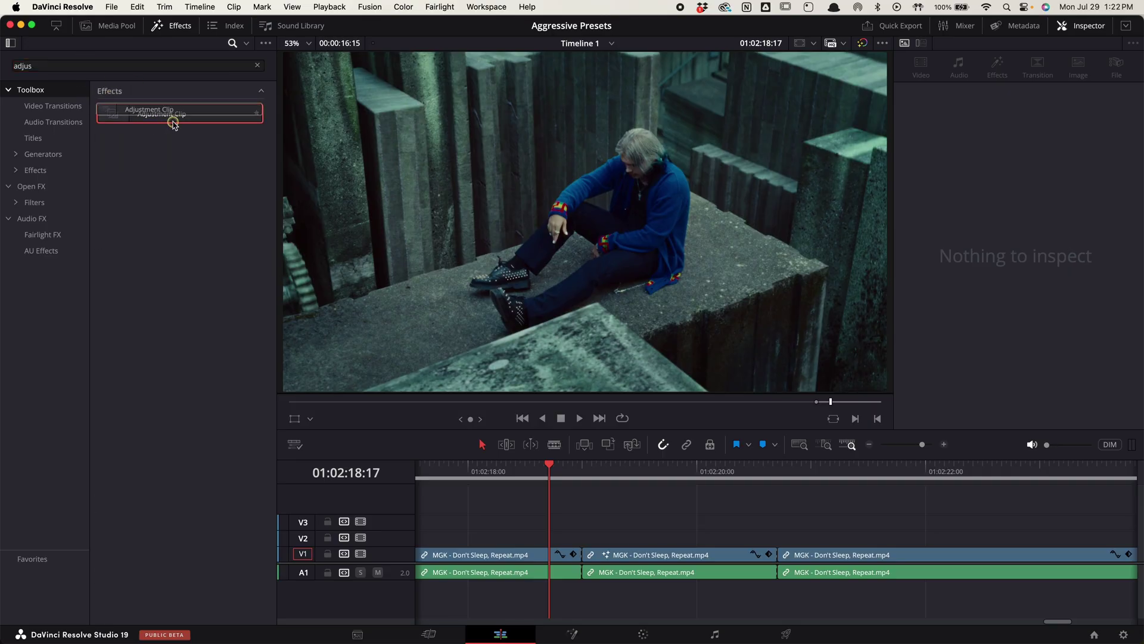
{"action": "left_click_drag", "start_coordinate": [171, 114], "coordinate": [557, 534]}
- Drop the adjustment clip over the cut on V2, open it in Fusion, and insert Displace after MediaIn1
{"action": "left_click_drag", "start_coordinate": [557, 534], "coordinate": [577, 542]}
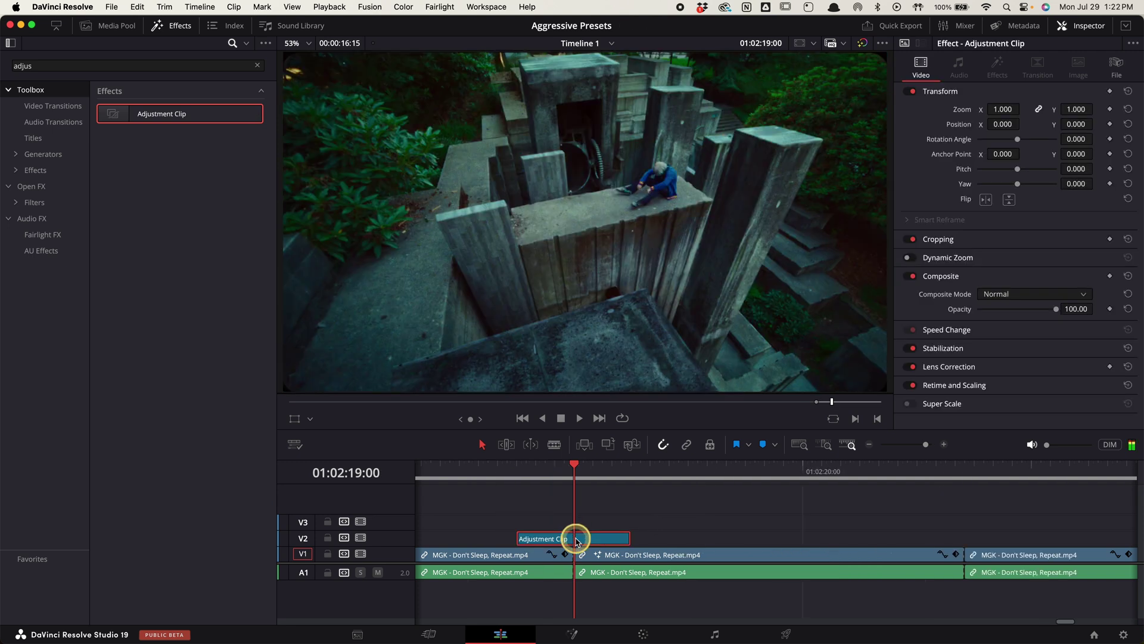
{"action": "left_click", "coordinate": [574, 633]}
{"action": "left_click", "coordinate": [428, 552]}
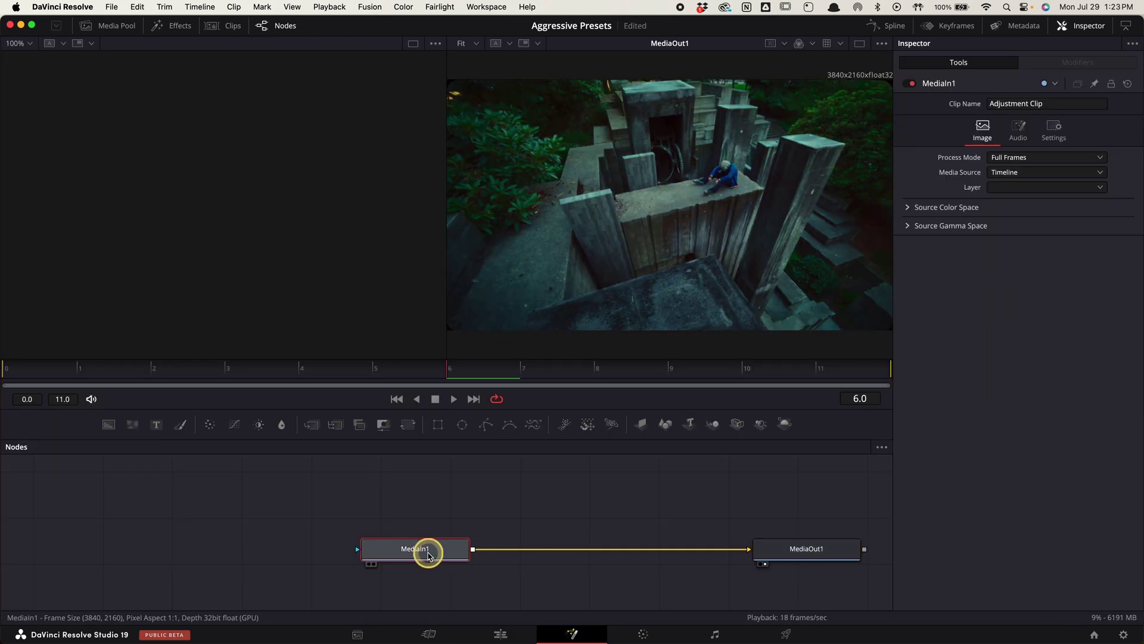
{"action": "key", "text": "shift+space"}
{"action": "type", "text": "disp"}
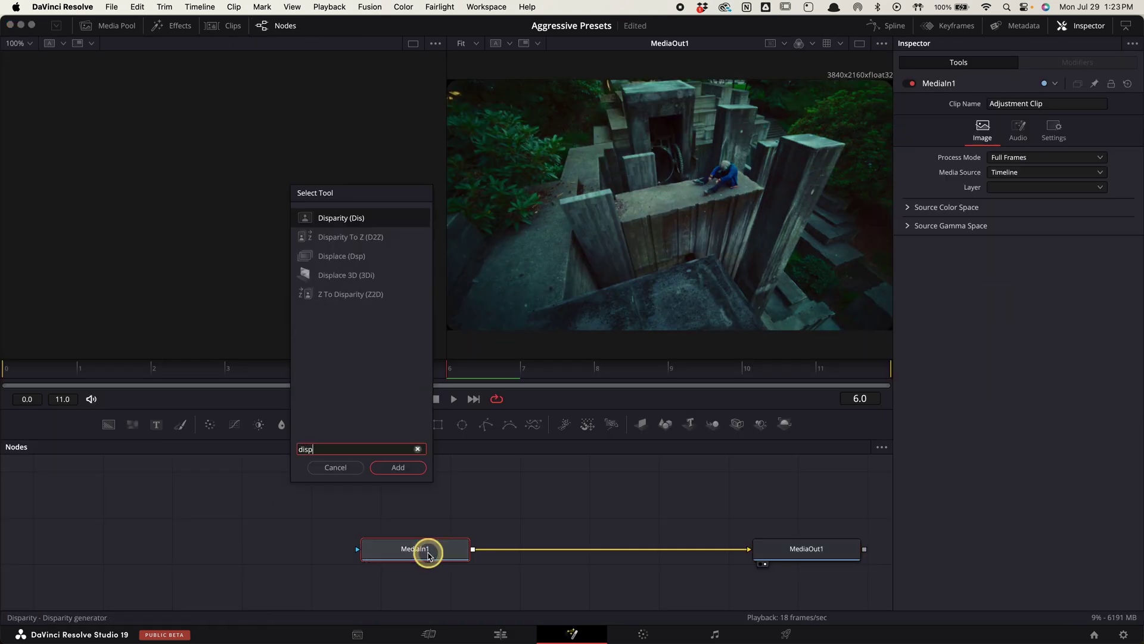
{"action": "key", "text": "Down"}
{"action": "key", "text": "Down"}
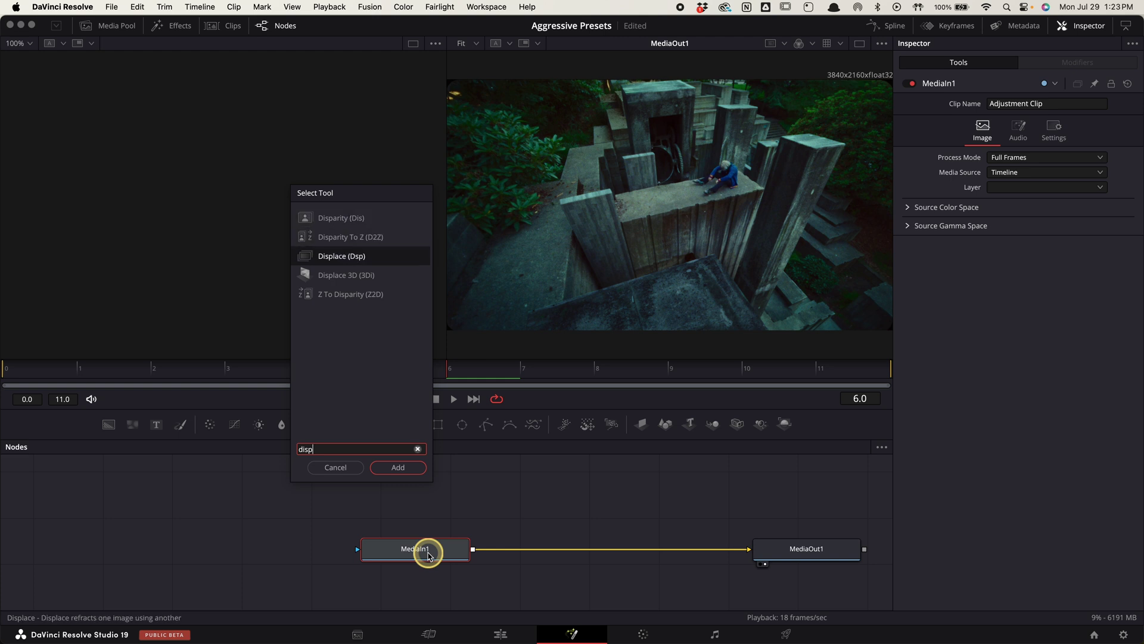
{"action": "key", "text": "Return"}
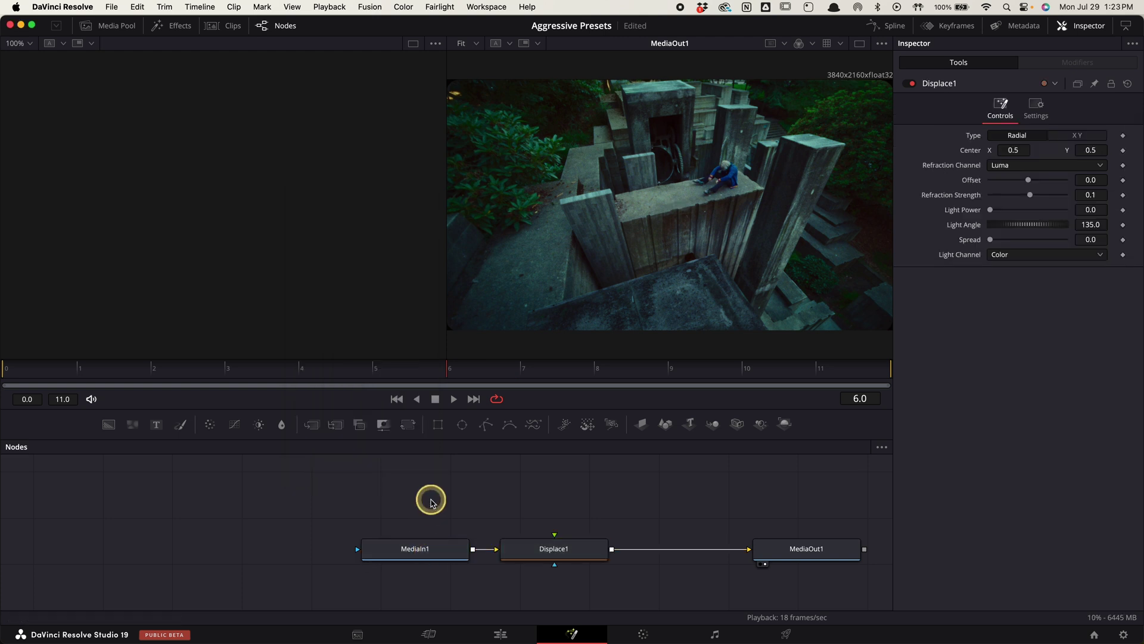
- Add a FastNoise node and wire FastNoise1 into Displace1's displacement input
{"action": "key", "text": "shift+space"}
{"action": "type", "text": "fast"}
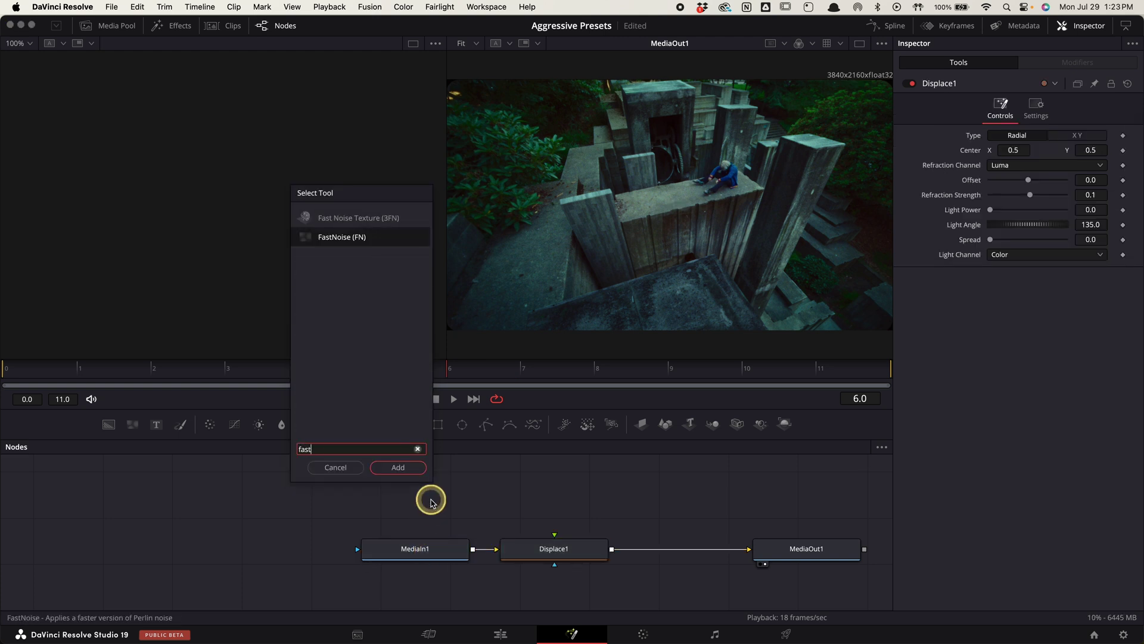
{"action": "key", "text": "Return"}
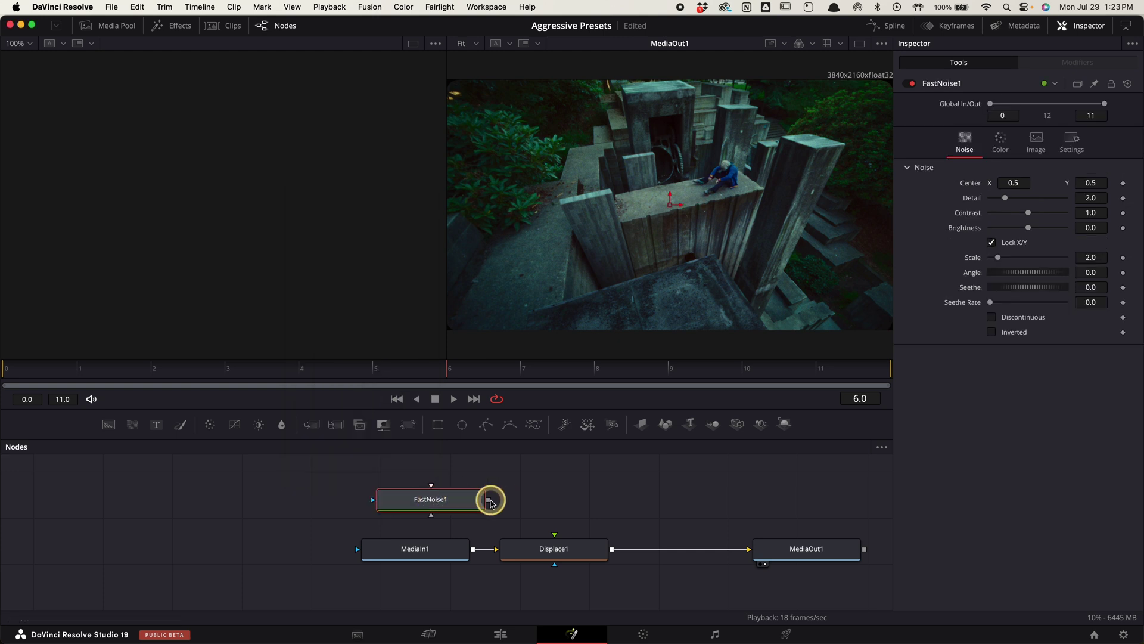
{"action": "left_click_drag", "start_coordinate": [492, 499], "coordinate": [554, 534]}
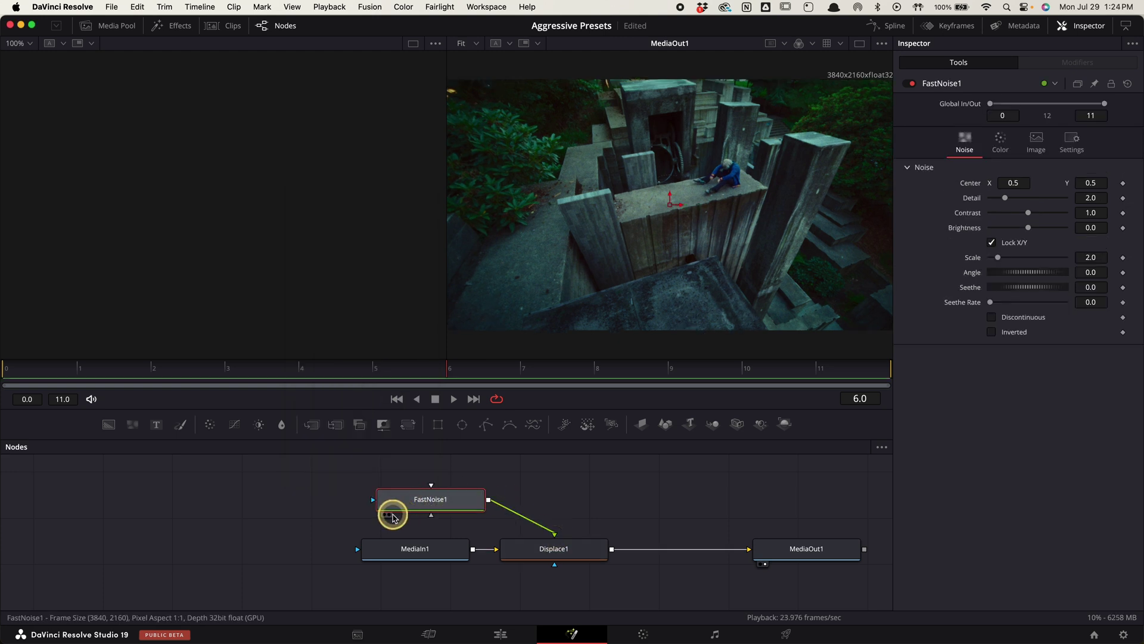
- Give FastNoise1 Contrast 5.0, unlocked scaling with X Scale 100 and Y Scale about 4.25
{"action": "left_click", "coordinate": [389, 516]}
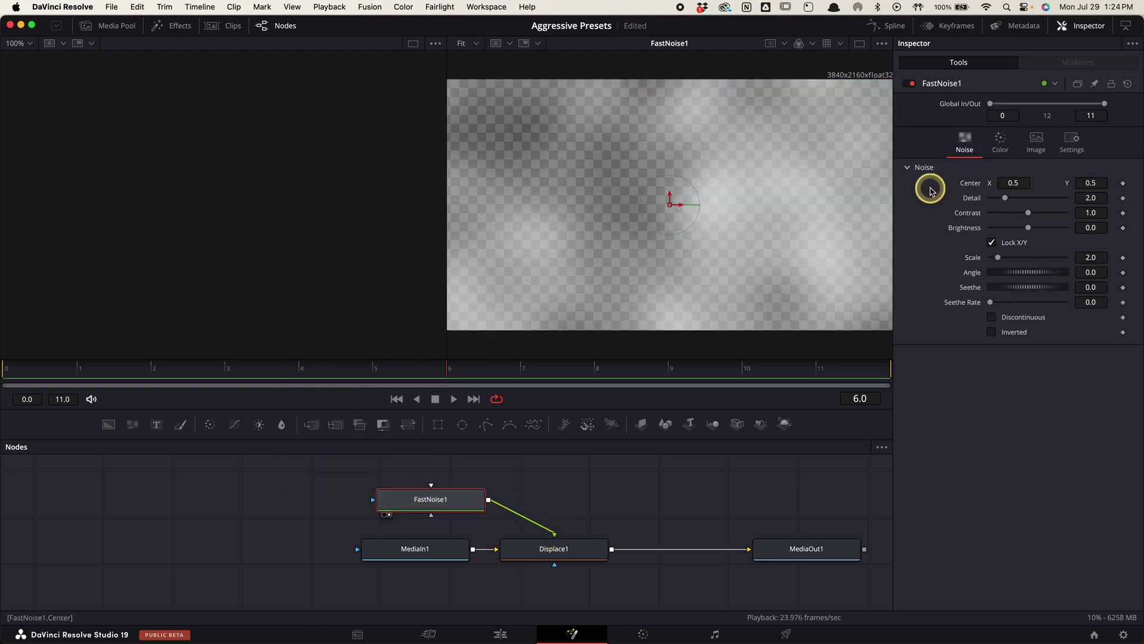
{"action": "left_click_drag", "start_coordinate": [1027, 212], "coordinate": [1080, 214]}
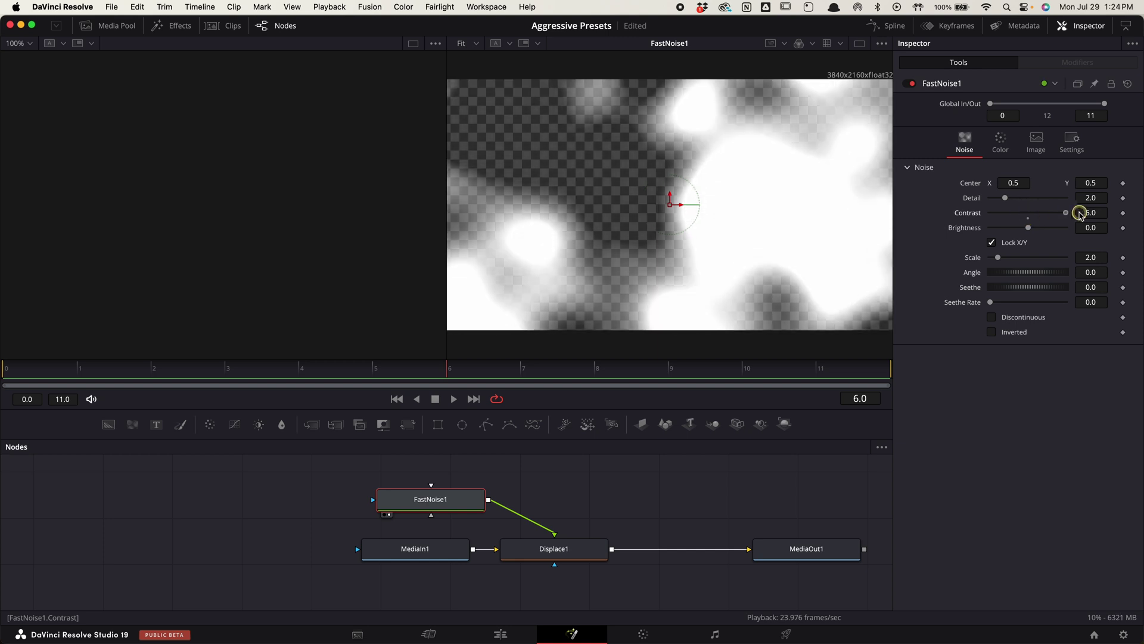
{"action": "left_click", "coordinate": [992, 242]}
{"action": "left_click", "coordinate": [1094, 252]}
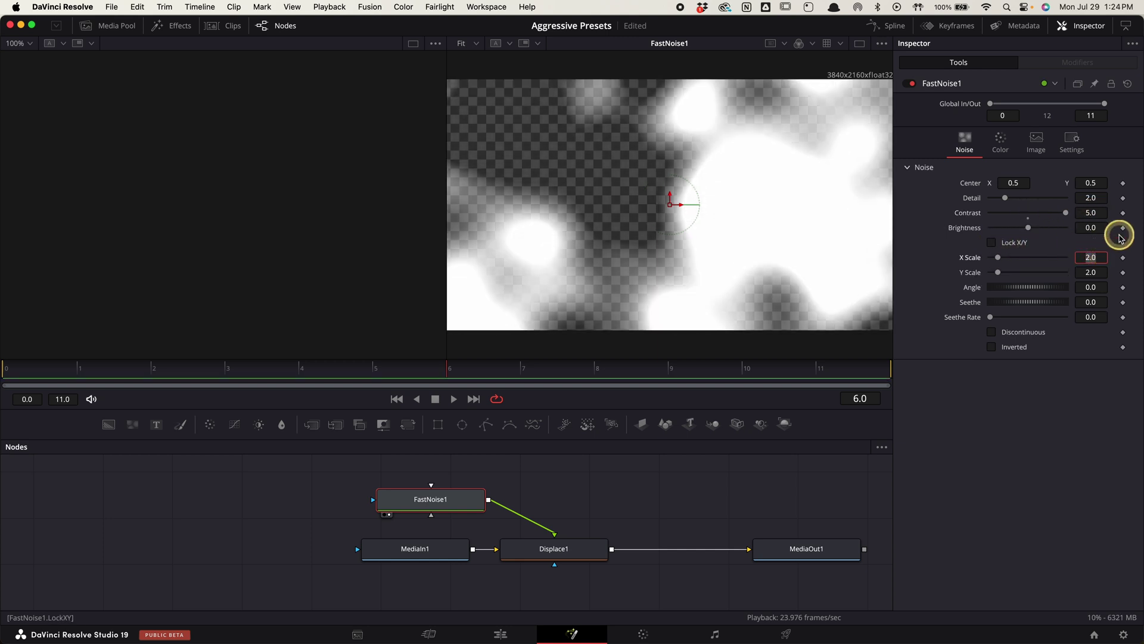
{"action": "type", "text": "100"}
{"action": "key", "text": "Return"}
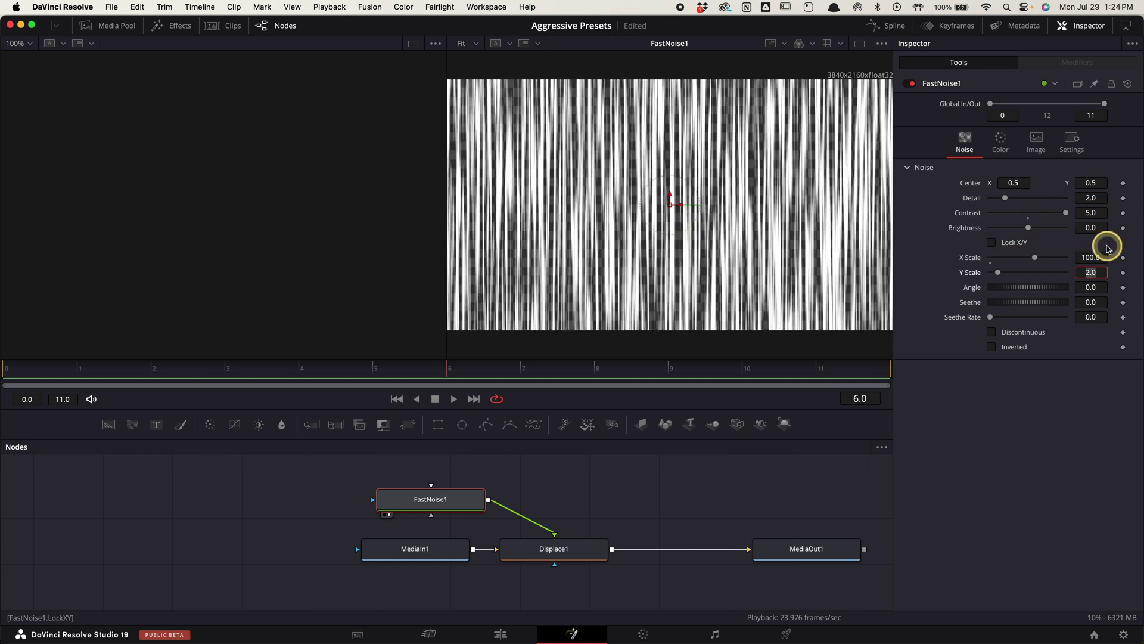
{"action": "left_click_drag", "start_coordinate": [1001, 272], "coordinate": [1008, 272]}
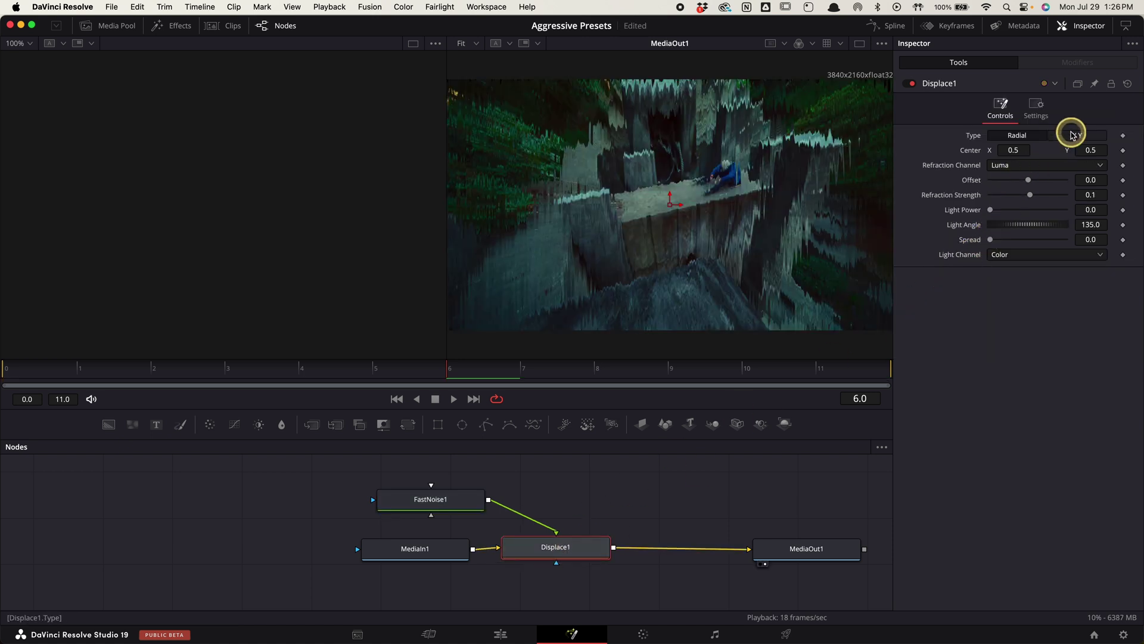
- Set Displace1 to XY and keyframe X and Y Refraction at 0.051 on frame 6
{"action": "left_click", "coordinate": [1072, 134]}
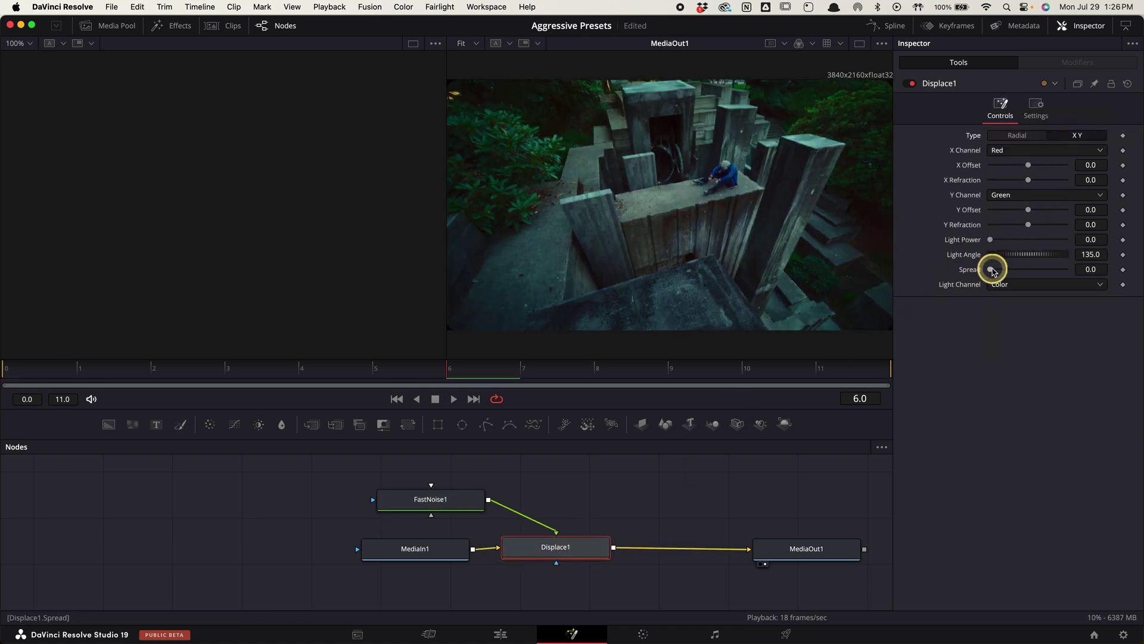
{"action": "left_click_drag", "start_coordinate": [610, 372], "coordinate": [450, 377]}
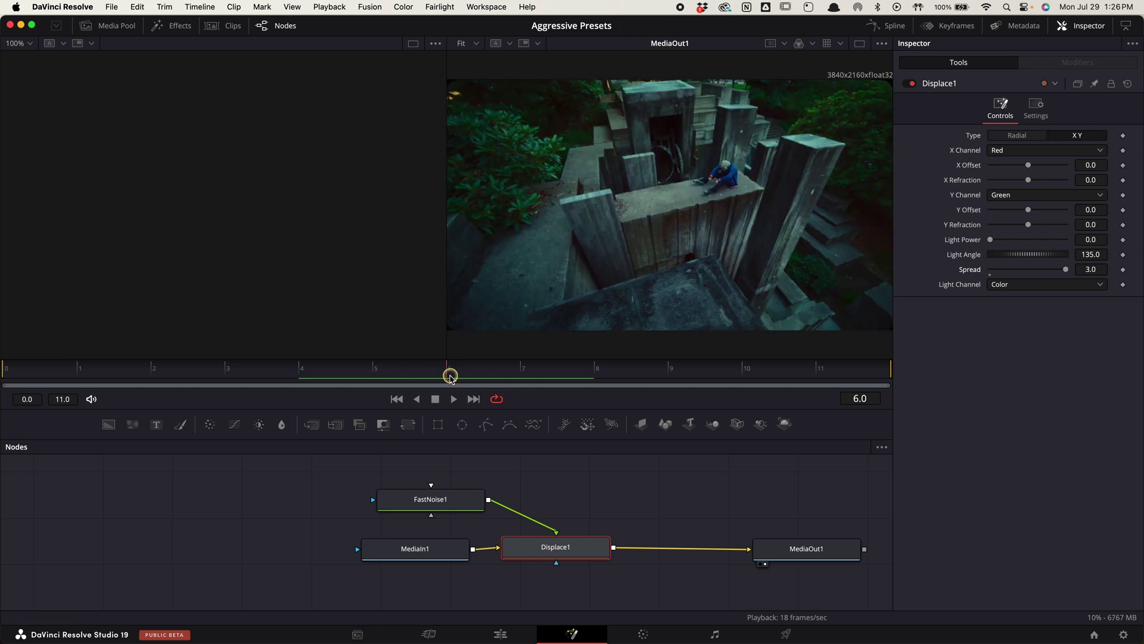
{"action": "left_click", "coordinate": [1123, 180]}
{"action": "left_click", "coordinate": [1123, 224]}
{"action": "mouse_move", "coordinate": [1028, 225]}
{"action": "left_mouse_down"}
{"action": "mouse_move", "coordinate": [1047, 224]}
{"action": "mouse_move", "coordinate": [1047, 178]}
{"action": "left_mouse_up"}
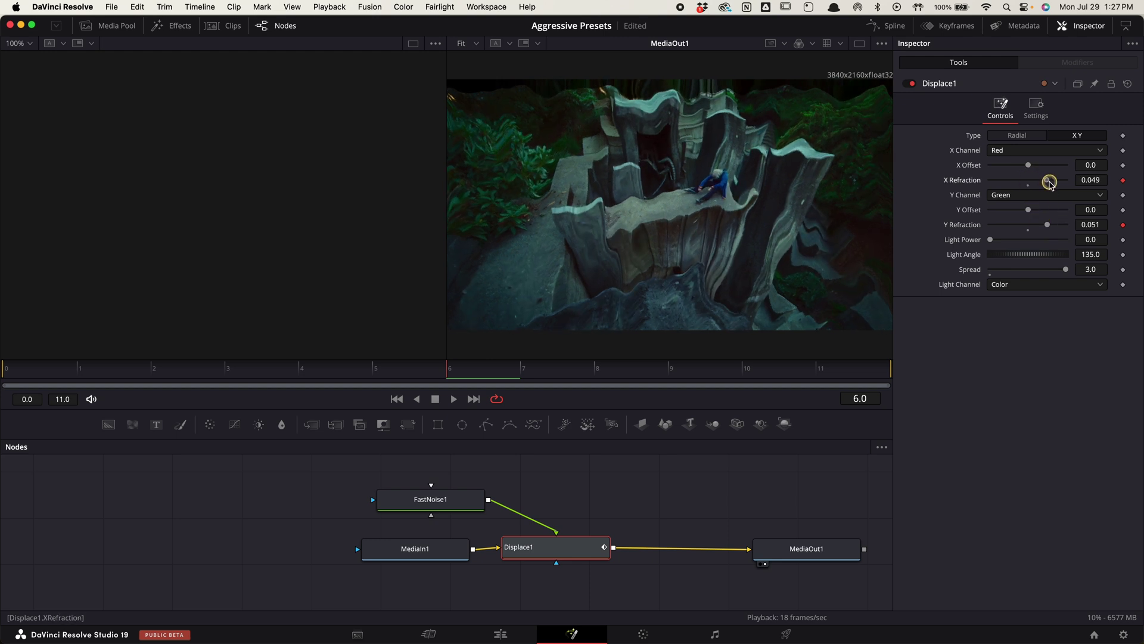
- Set X and Y Refraction to 0 at frame 0
{"action": "left_click", "coordinate": [43, 371]}
{"action": "left_click", "coordinate": [1094, 180]}
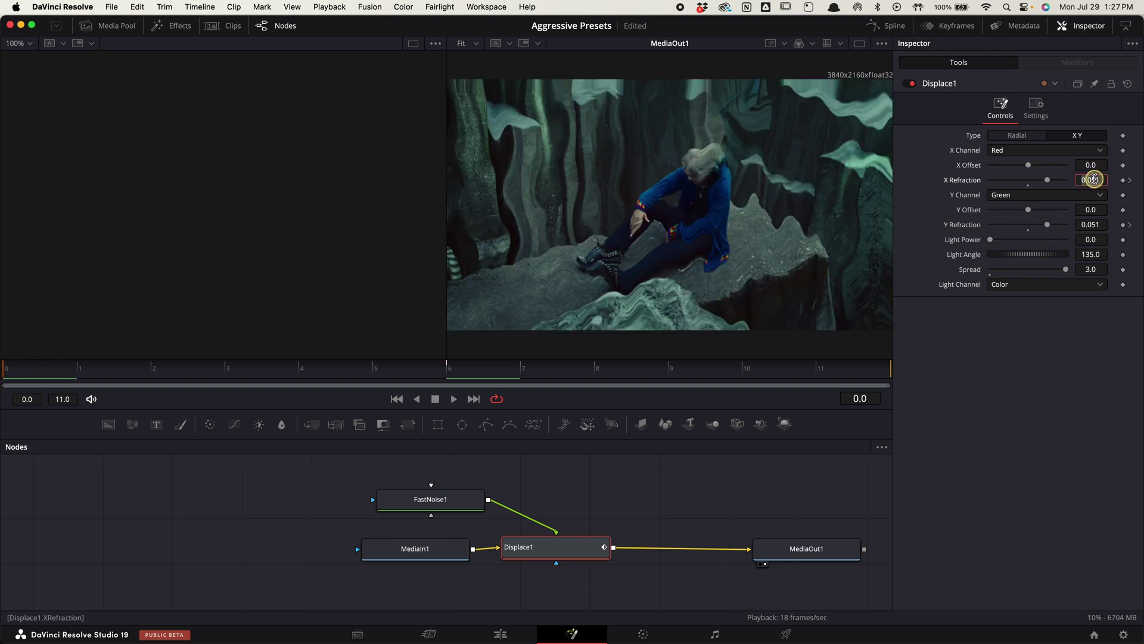
{"action": "type", "text": "0"}
{"action": "key", "text": "Return"}
{"action": "left_click", "coordinate": [1091, 225]}
{"action": "type", "text": "0"}
{"action": "key", "text": "Tab"}
- Set X and Y Refraction back to 0 at frame 11
{"action": "left_click", "coordinate": [819, 368]}
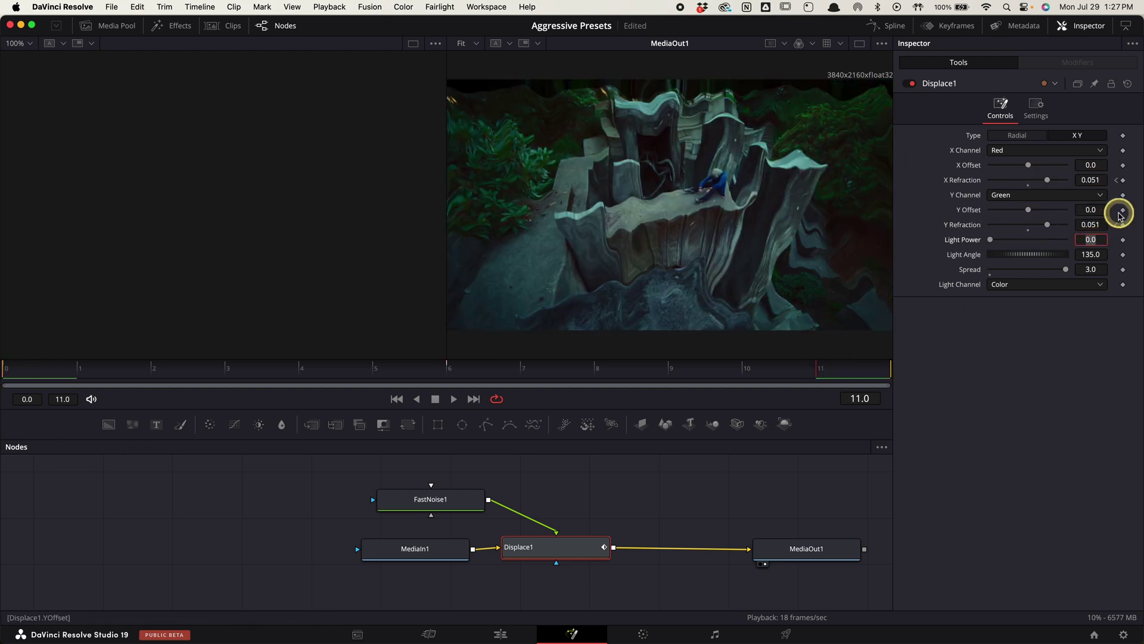
{"action": "left_click", "coordinate": [1095, 181]}
{"action": "type", "text": "0"}
{"action": "key", "text": "Return"}
{"action": "left_click", "coordinate": [1092, 224]}
{"action": "type", "text": "0"}
{"action": "key", "text": "Tab"}
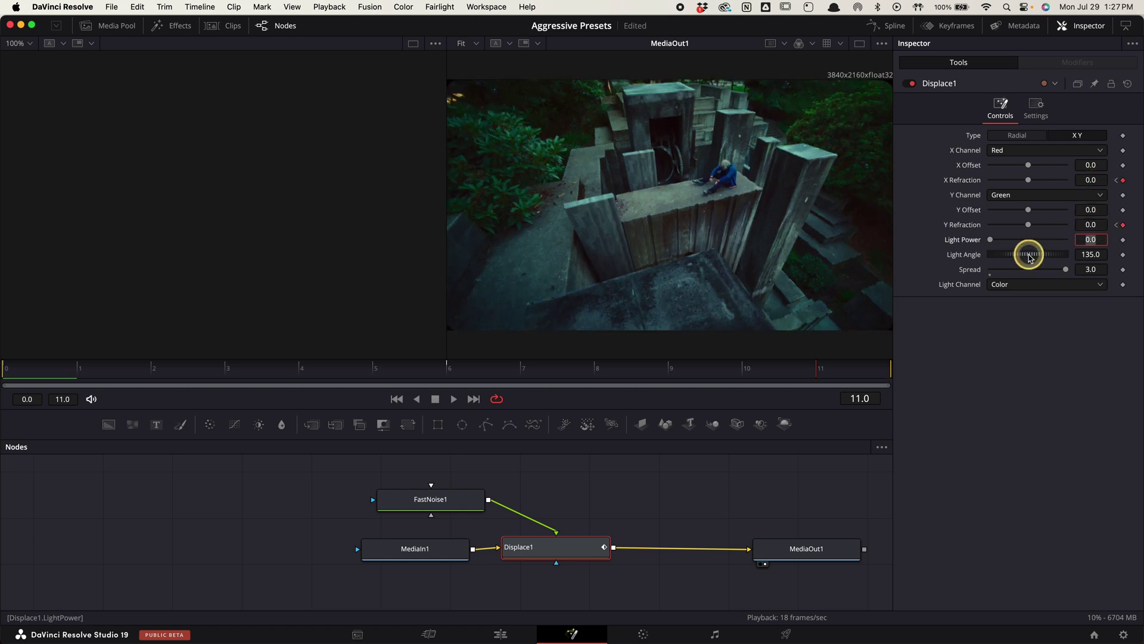
{"action": "key", "text": "space"}
{"action": "left_click", "coordinate": [889, 27]}
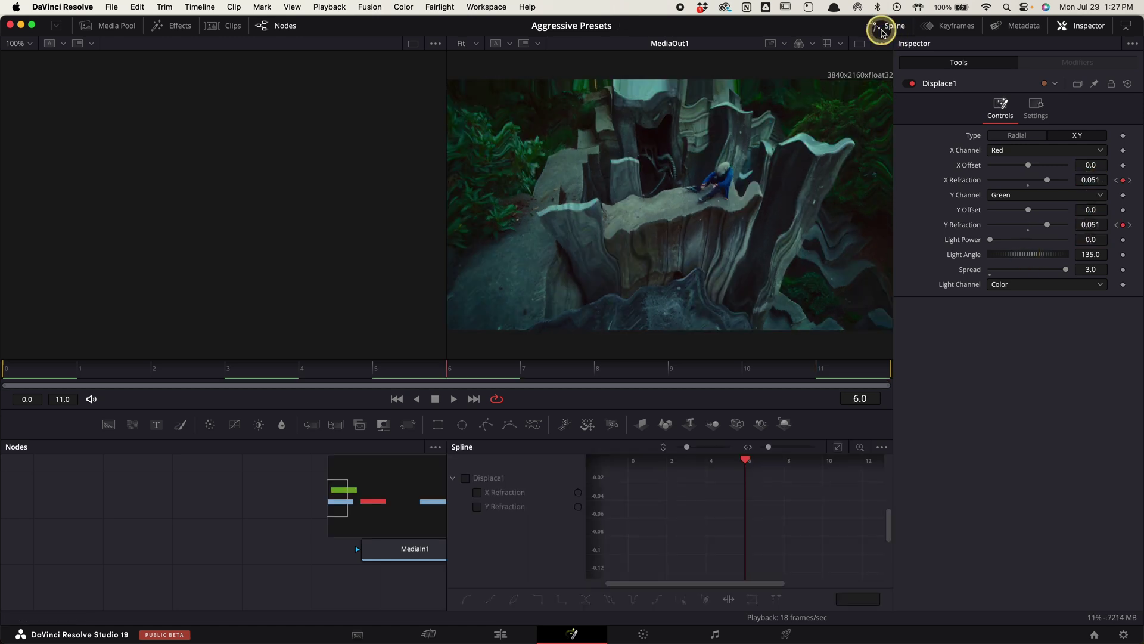
- Smooth all Displace1 refraction keyframes in the Spline editor with Shift+S and preview
{"action": "left_click", "coordinate": [464, 478]}
{"action": "left_click_drag", "start_coordinate": [620, 485], "coordinate": [867, 577]}
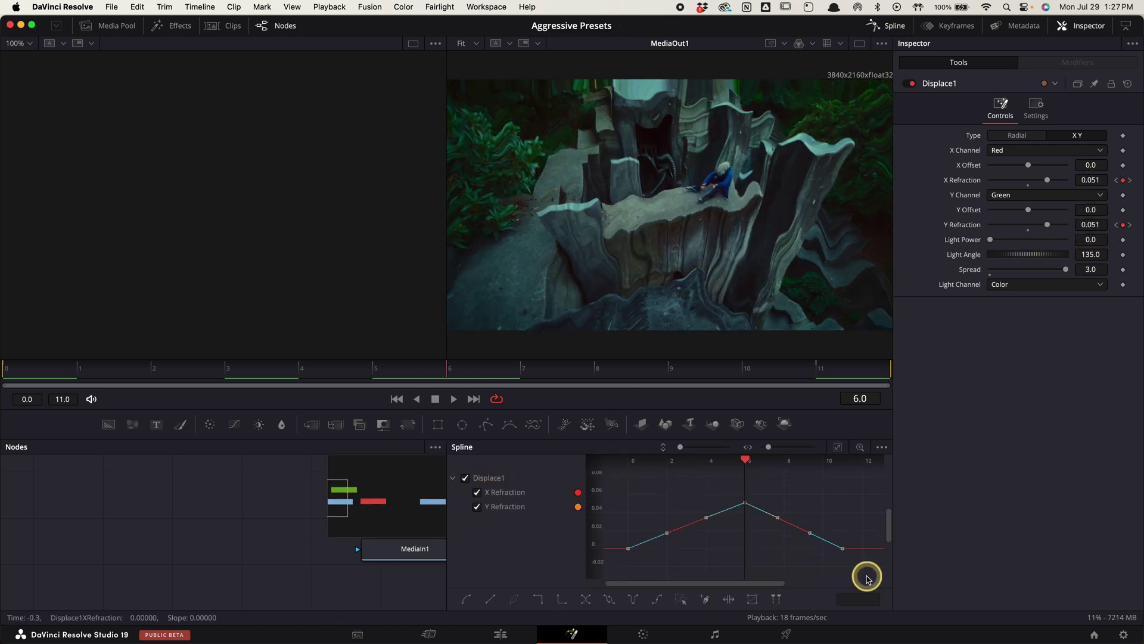
{"action": "key", "text": "shift+s"}
{"action": "key", "text": "space"}
- Back on the Edit page, drop an Adjustment Clip onto V2 over the Lead Me On cut
{"action": "key", "text": "shift+4"}
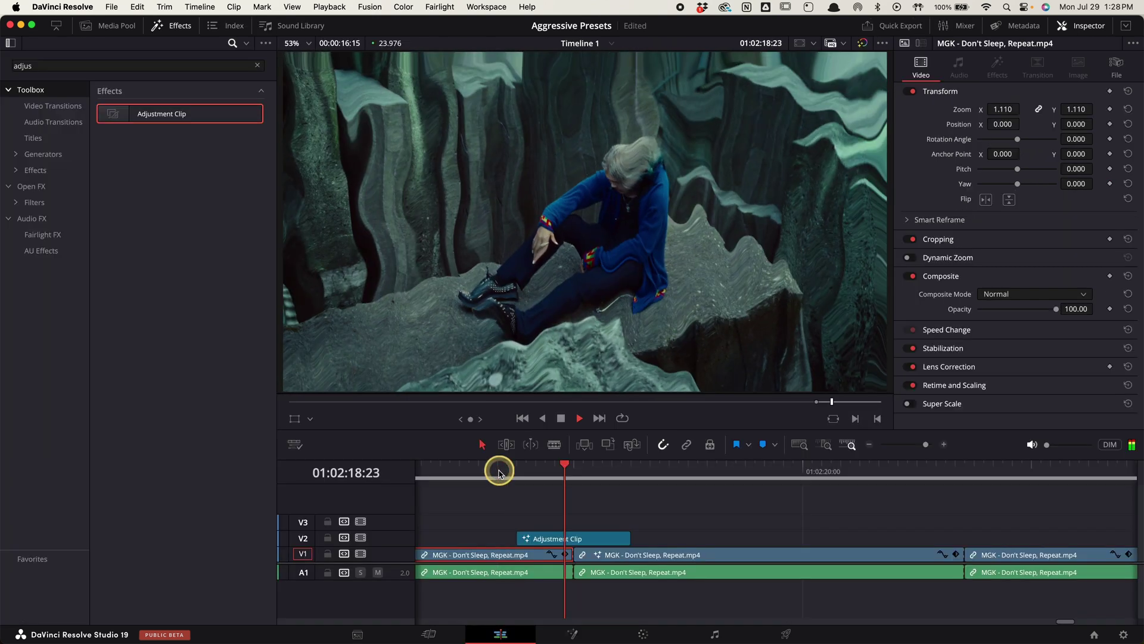
{"action": "left_click", "coordinate": [499, 472]}
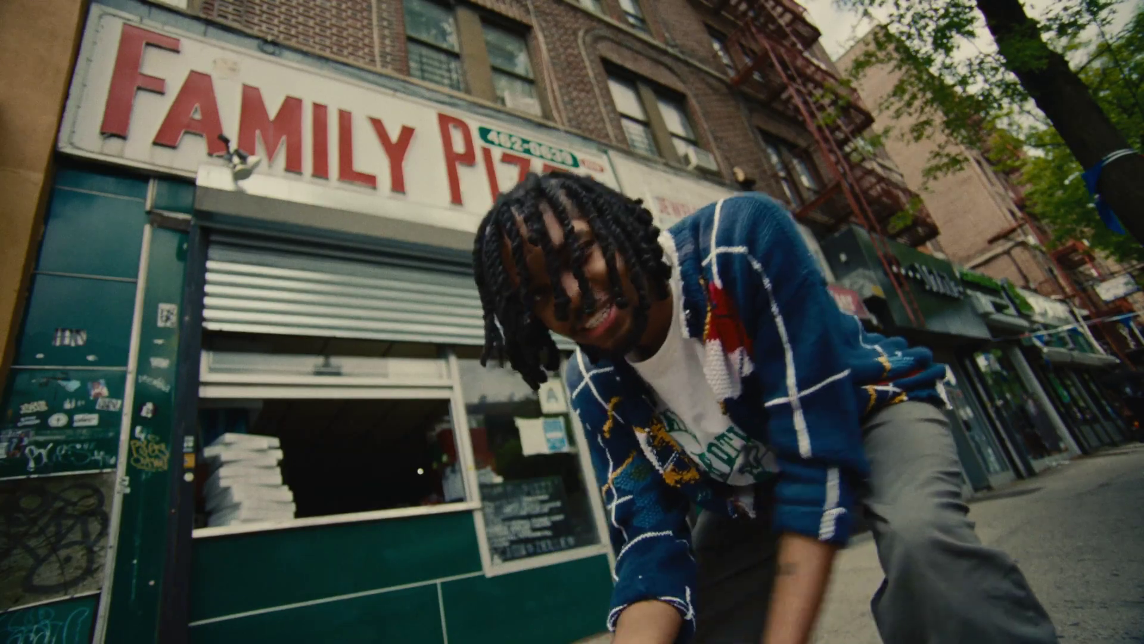
{"action": "left_click_drag", "start_coordinate": [162, 113], "coordinate": [602, 538]}
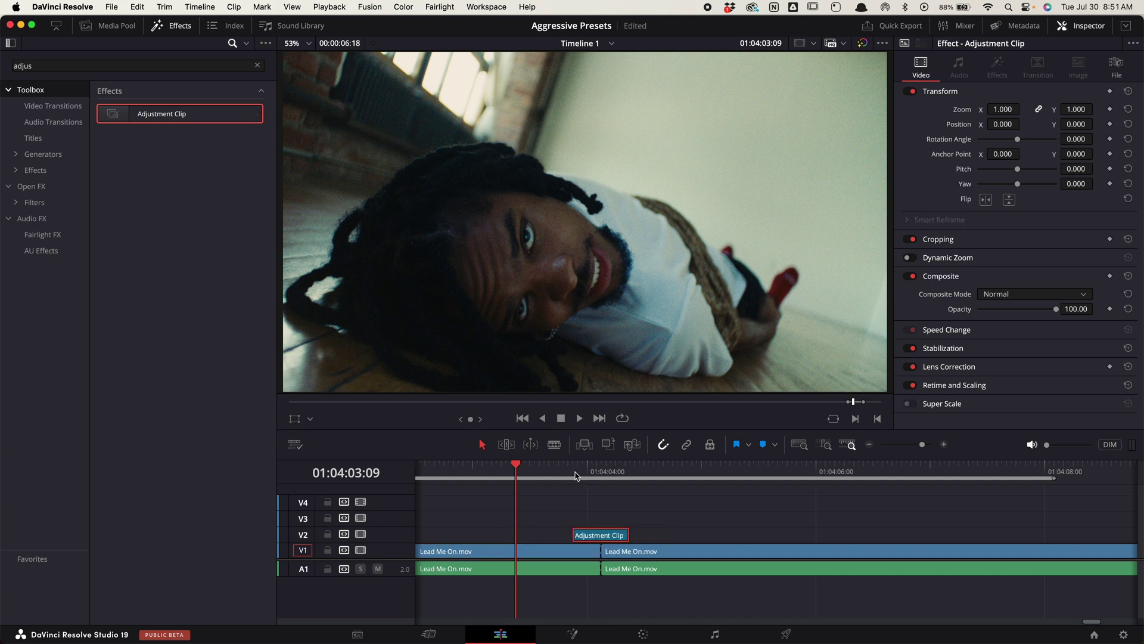
- Open the cut's Adjustment Clip in Fusion and insert a Transform node after MediaIn1
{"action": "left_click", "coordinate": [599, 476]}
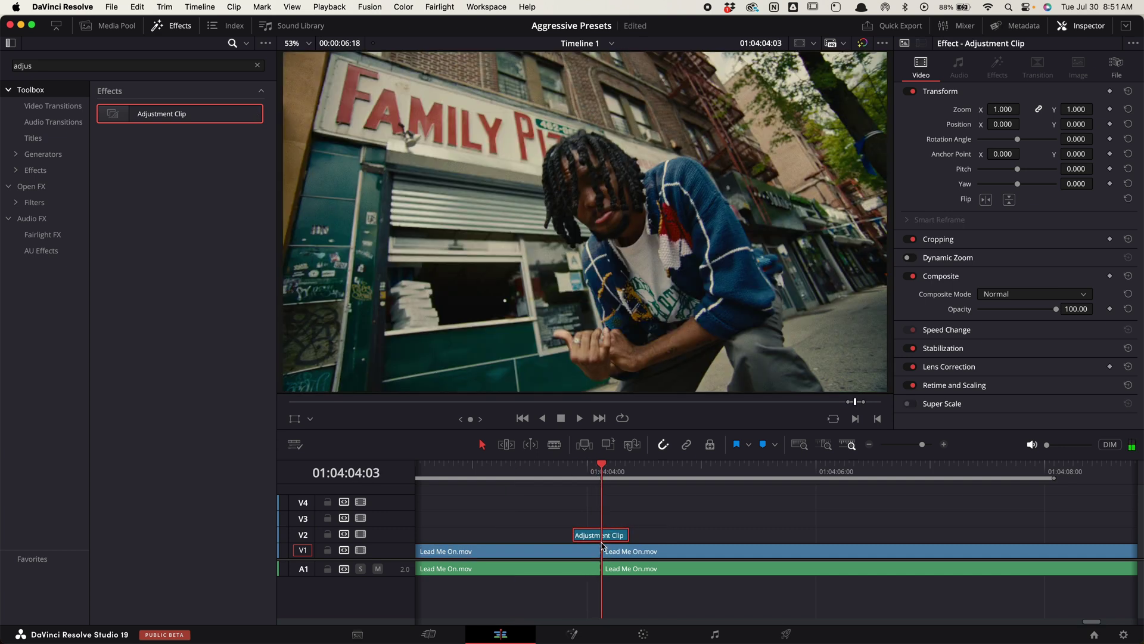
{"action": "left_click", "coordinate": [571, 632]}
{"action": "left_click", "coordinate": [483, 541]}
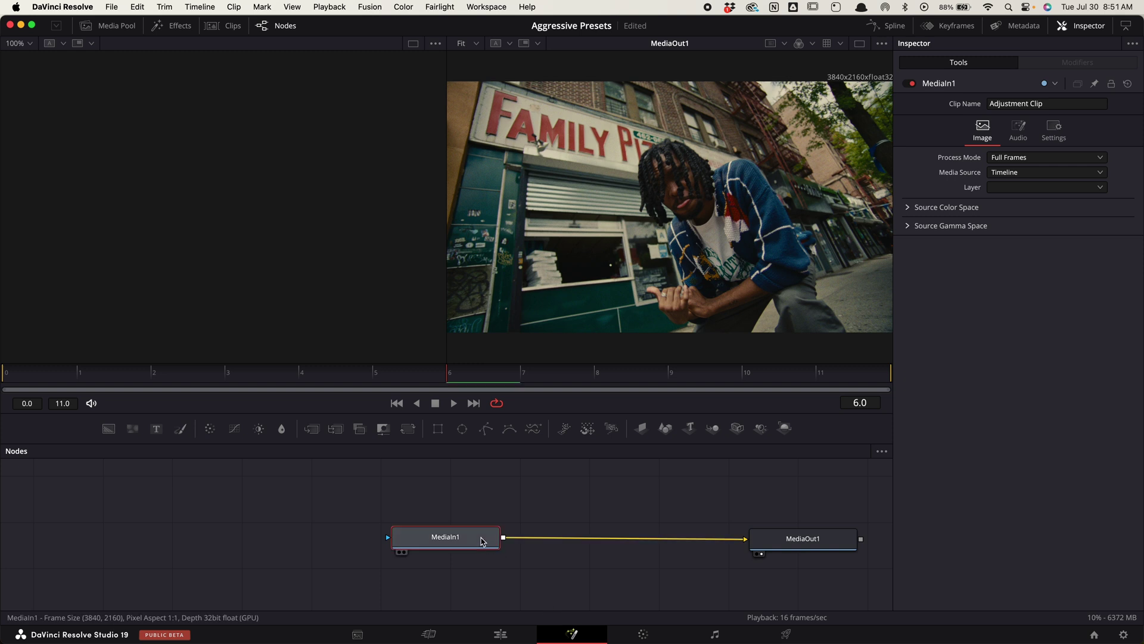
{"action": "key", "text": "shift+space"}
{"action": "type", "text": "trans"}
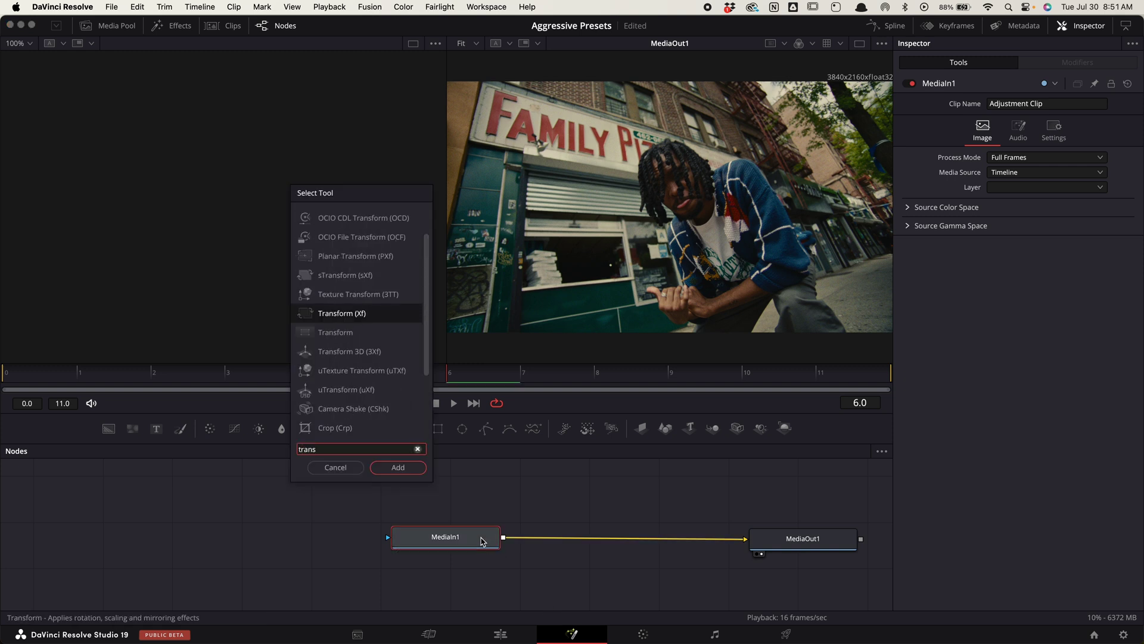
{"action": "key", "text": "Down"}
{"action": "key", "text": "Return"}
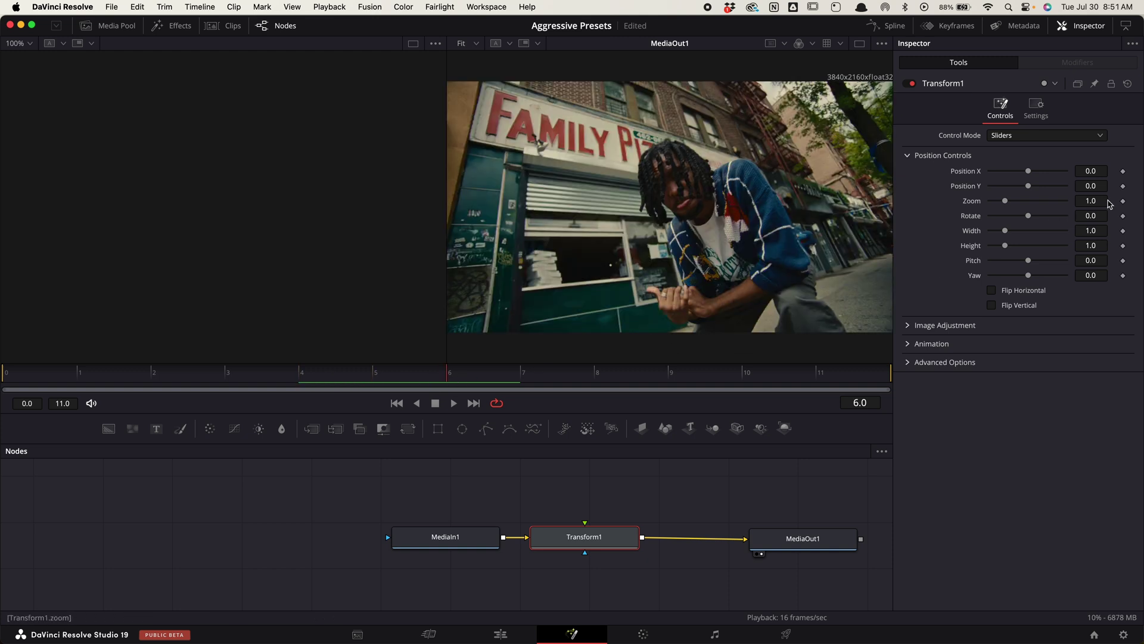
- Keyframe Transform1 Zoom 1.579 and Rotate 46 at frame 6, with Zoom 1/Rotate 0 at frames 0 and 11
{"action": "left_click_drag", "start_coordinate": [1004, 200], "coordinate": [1040, 220]}
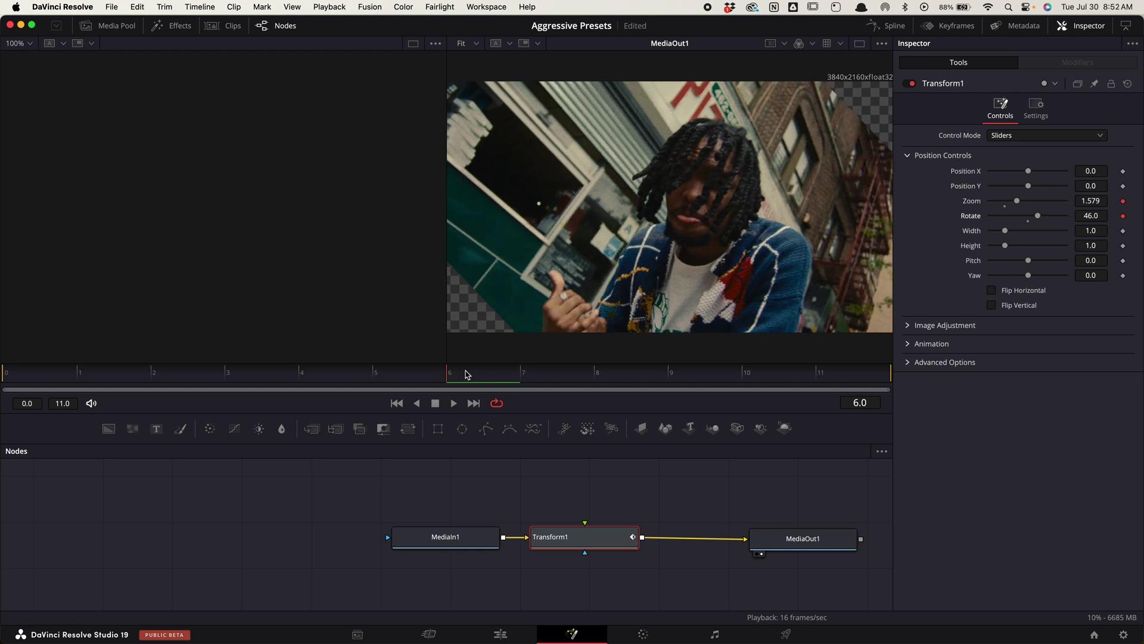
{"action": "left_click_drag", "start_coordinate": [467, 374], "coordinate": [30, 382]}
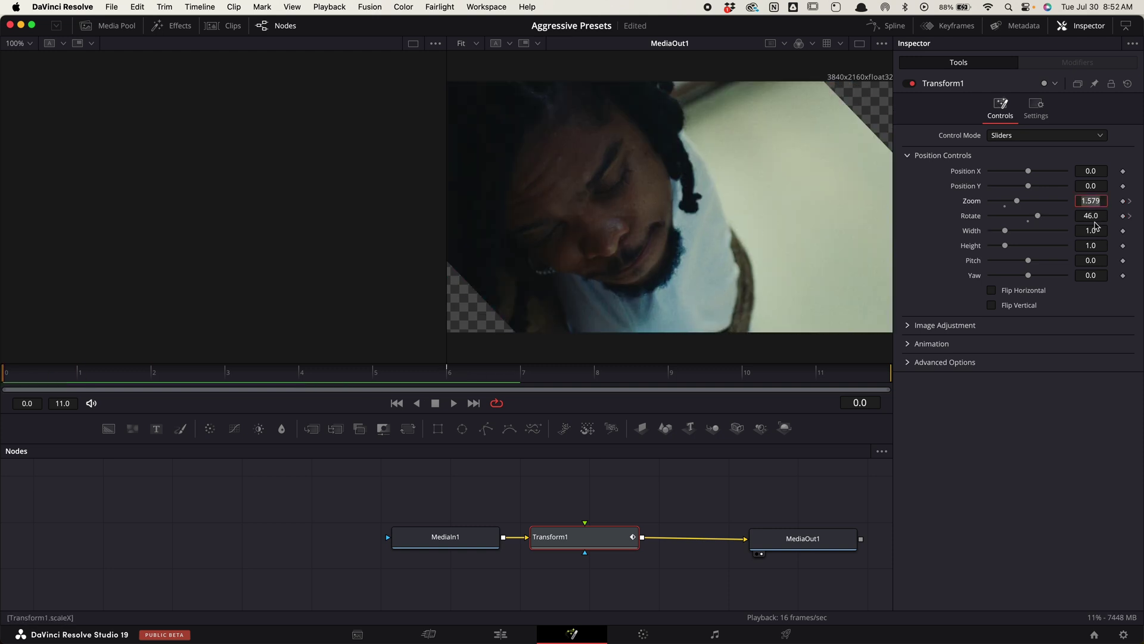
{"action": "key", "text": "Tab"}
{"action": "key", "text": "Tab"}
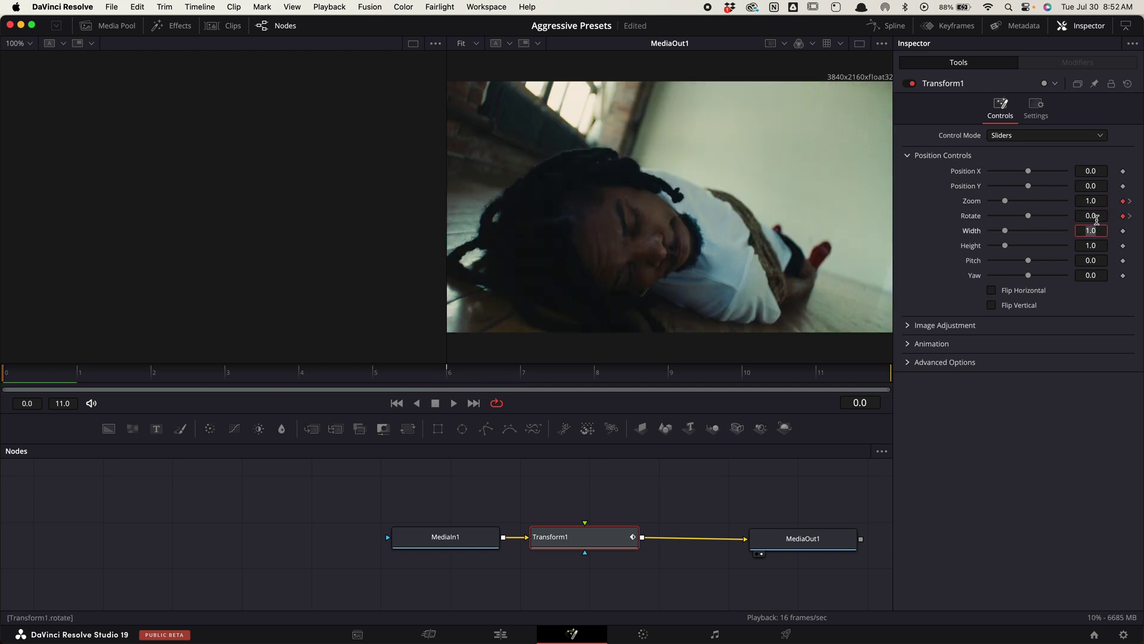
{"action": "left_click", "coordinate": [829, 373]}
{"action": "left_click", "coordinate": [1103, 200]}
{"action": "type", "text": "1"}
{"action": "key", "text": "Tab"}
{"action": "type", "text": "0"}
{"action": "key", "text": "Tab"}
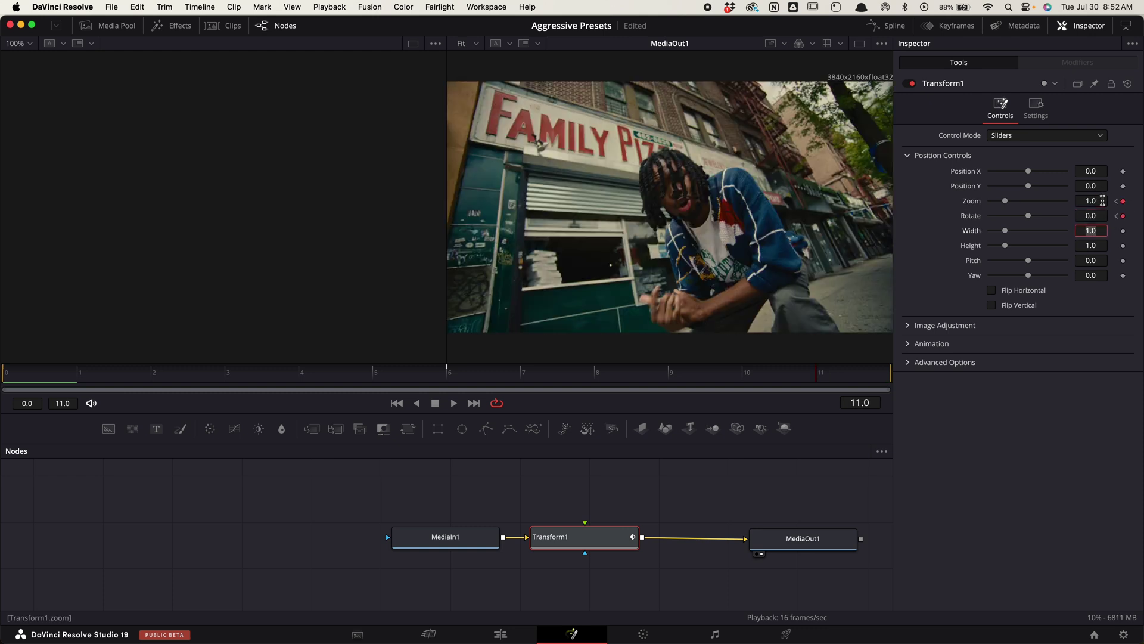
- Set Transform1 Motion Blur to 1.0 and Edge Behaviour to Reflect
{"action": "left_click", "coordinate": [909, 343]}
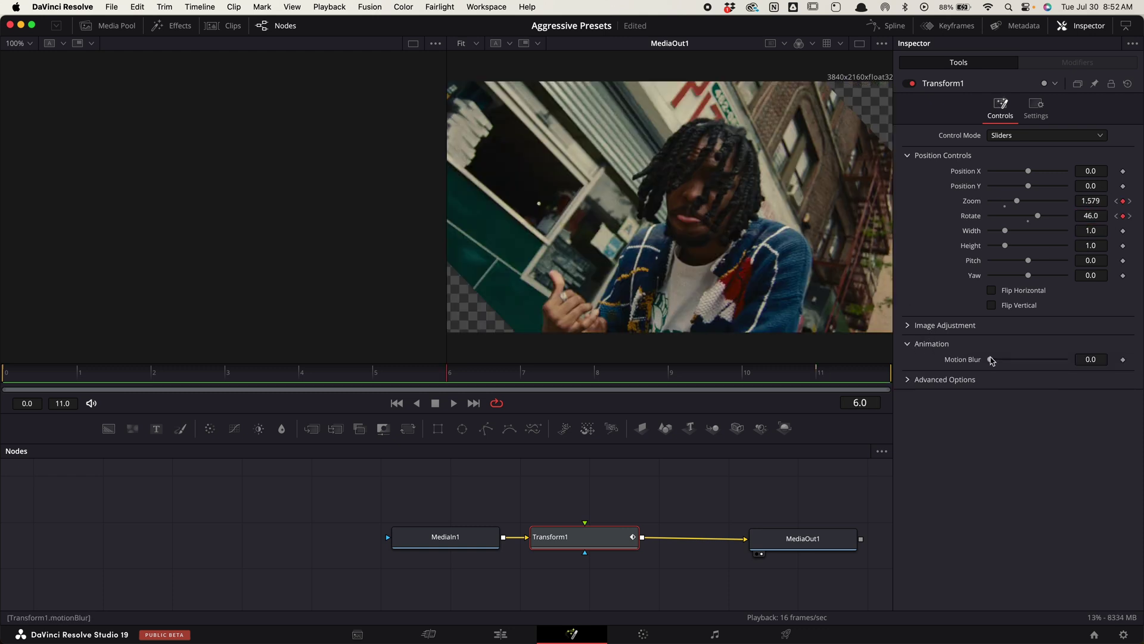
{"action": "left_click_drag", "start_coordinate": [1065, 361], "coordinate": [1072, 362]}
{"action": "left_click", "coordinate": [908, 380]}
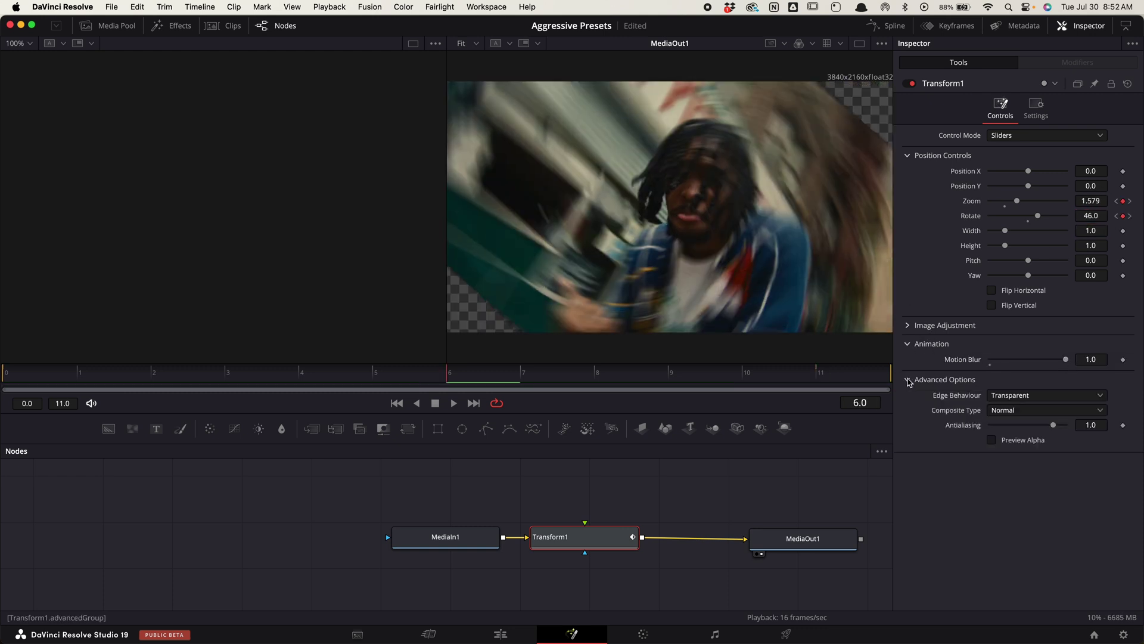
{"action": "left_click", "coordinate": [1019, 395]}
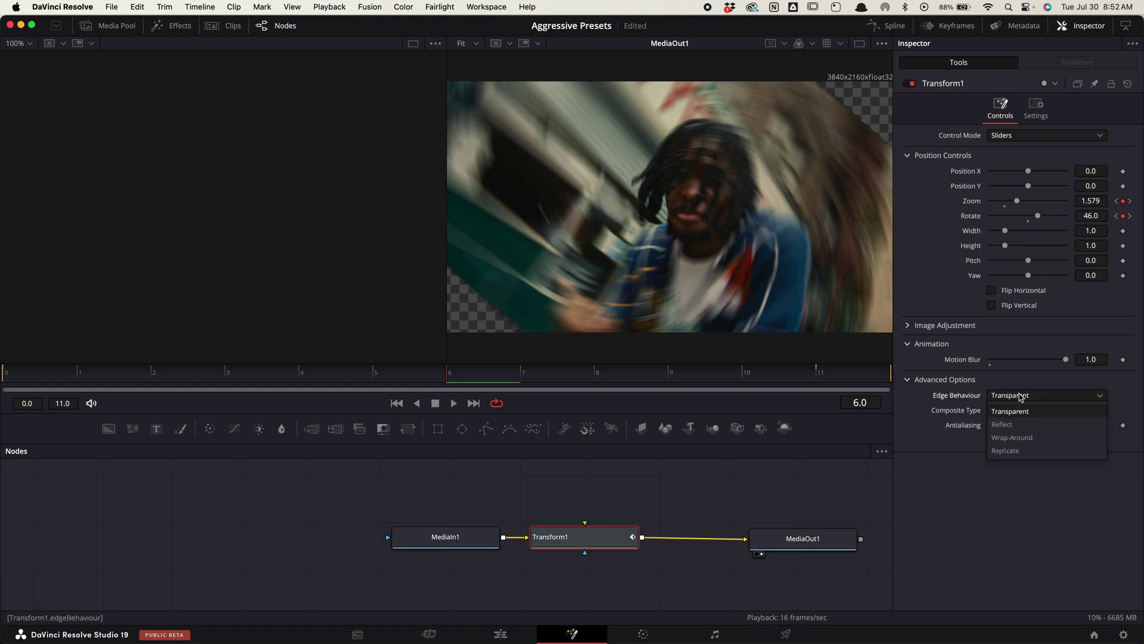
{"action": "left_click", "coordinate": [1025, 423]}
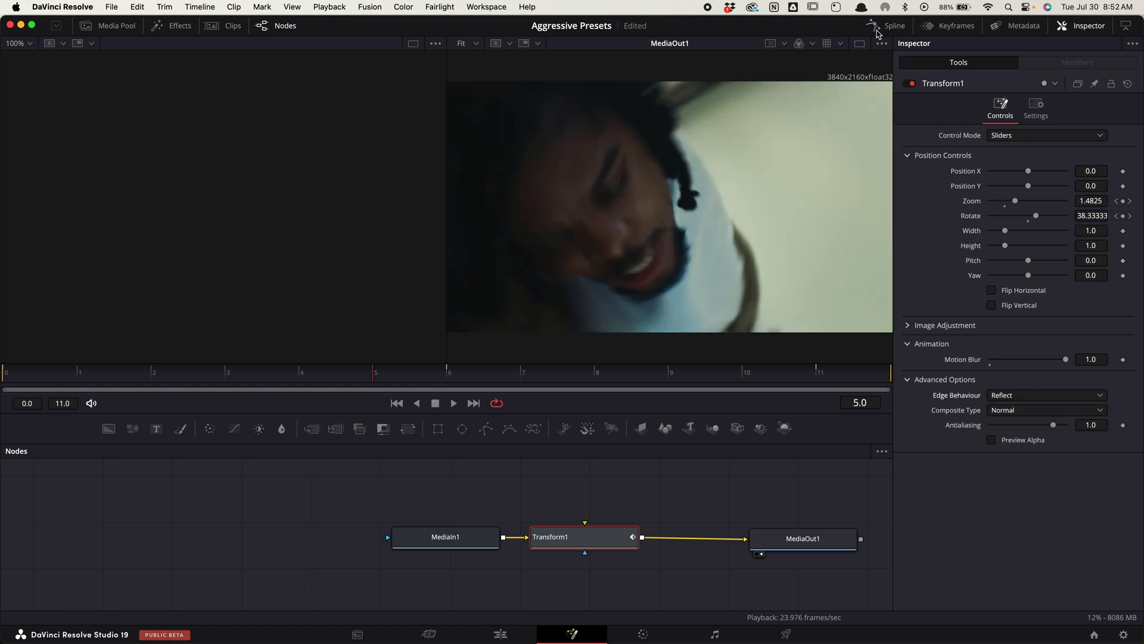
- Smooth all six Transform1 Zoom and Rotate keyframes, then drop an Adjustment Clip on V2 above the Don't Sleep, Repeat clips
{"action": "left_click", "coordinate": [888, 25]}
{"action": "left_click", "coordinate": [466, 483]}
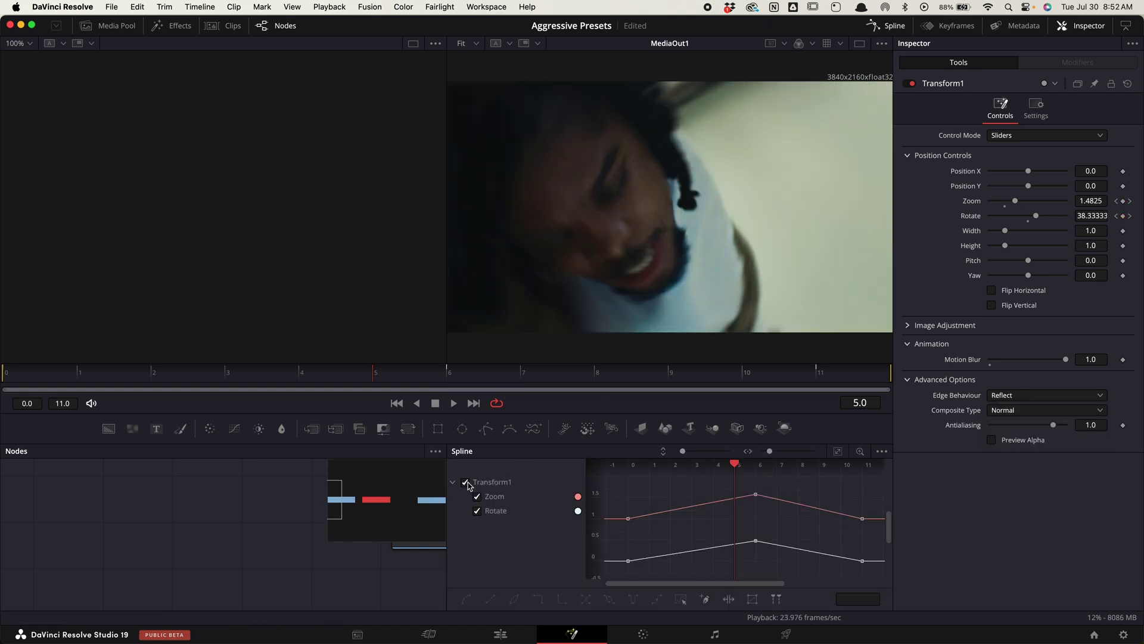
{"action": "left_click", "coordinate": [837, 453]}
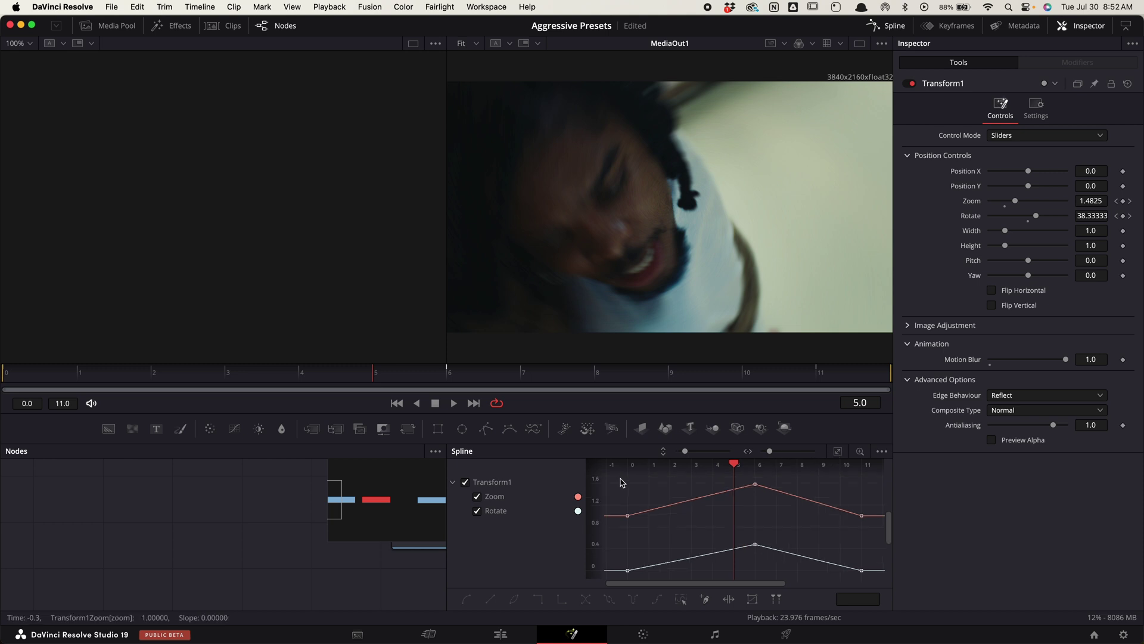
{"action": "left_click_drag", "start_coordinate": [621, 482], "coordinate": [877, 585]}
{"action": "key", "text": "s"}
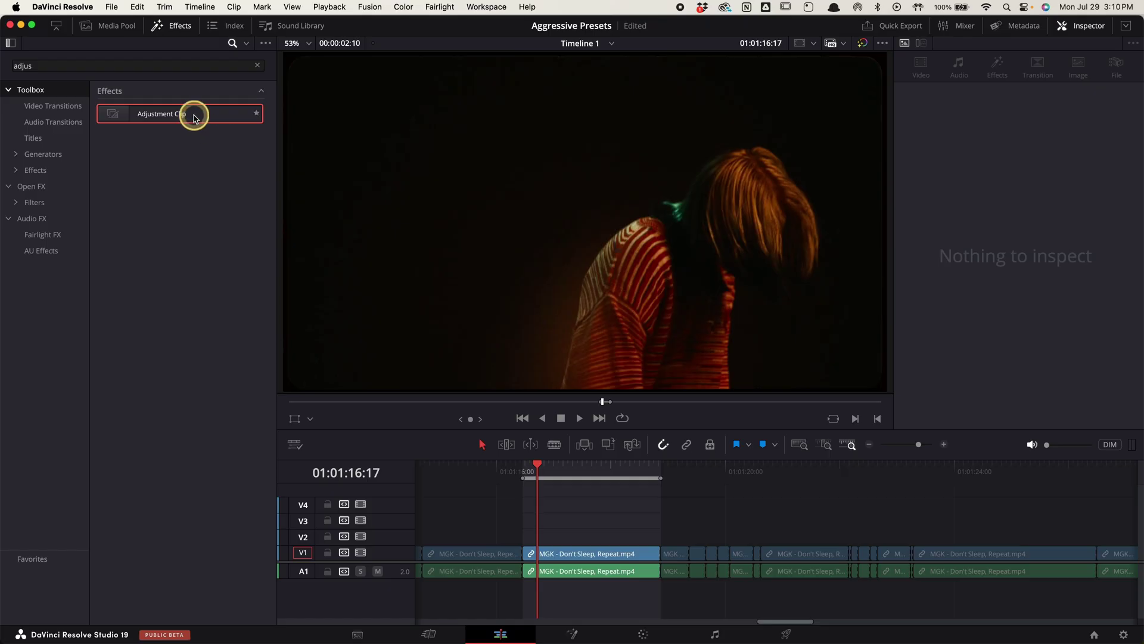
{"action": "left_click_drag", "start_coordinate": [192, 115], "coordinate": [660, 538]}
- Open the new adjustment clip in Fusion and insert a Camera Shake node after MediaIn1
{"action": "left_click", "coordinate": [597, 540]}
{"action": "left_click", "coordinate": [572, 633]}
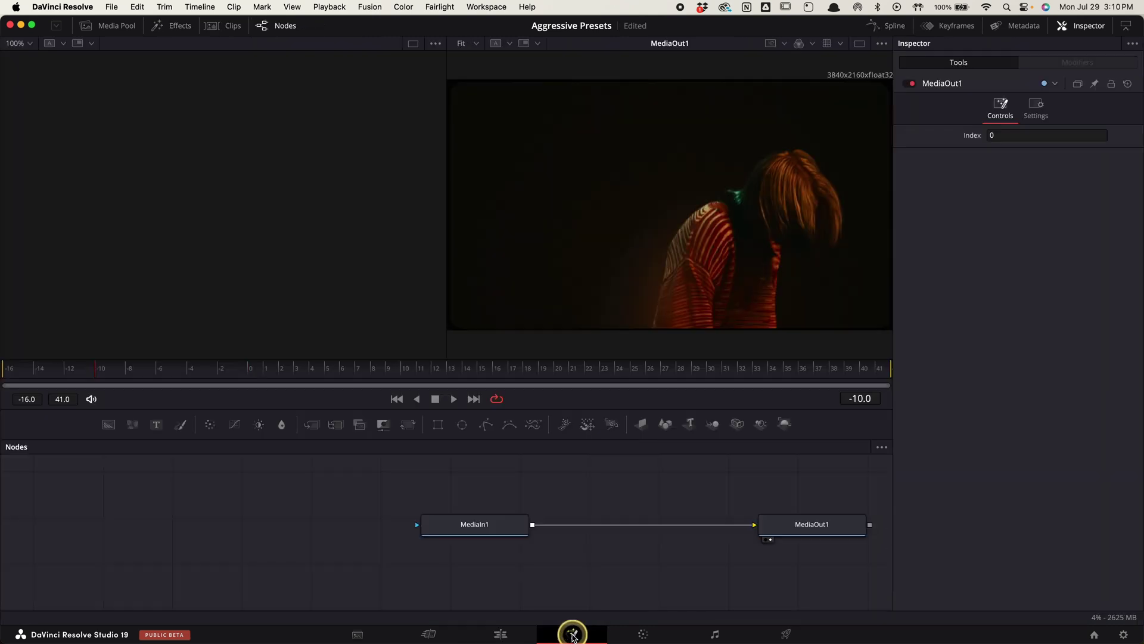
{"action": "left_click", "coordinate": [484, 531]}
{"action": "key", "text": "shift+space"}
{"action": "type", "text": "came"}
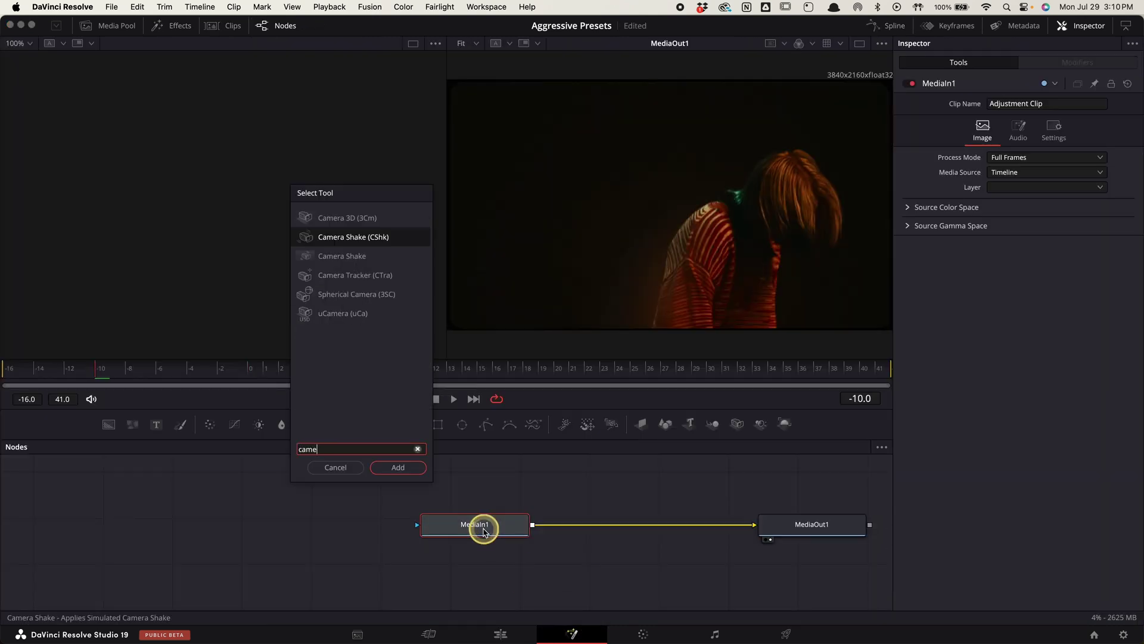
{"action": "key", "text": "Down"}
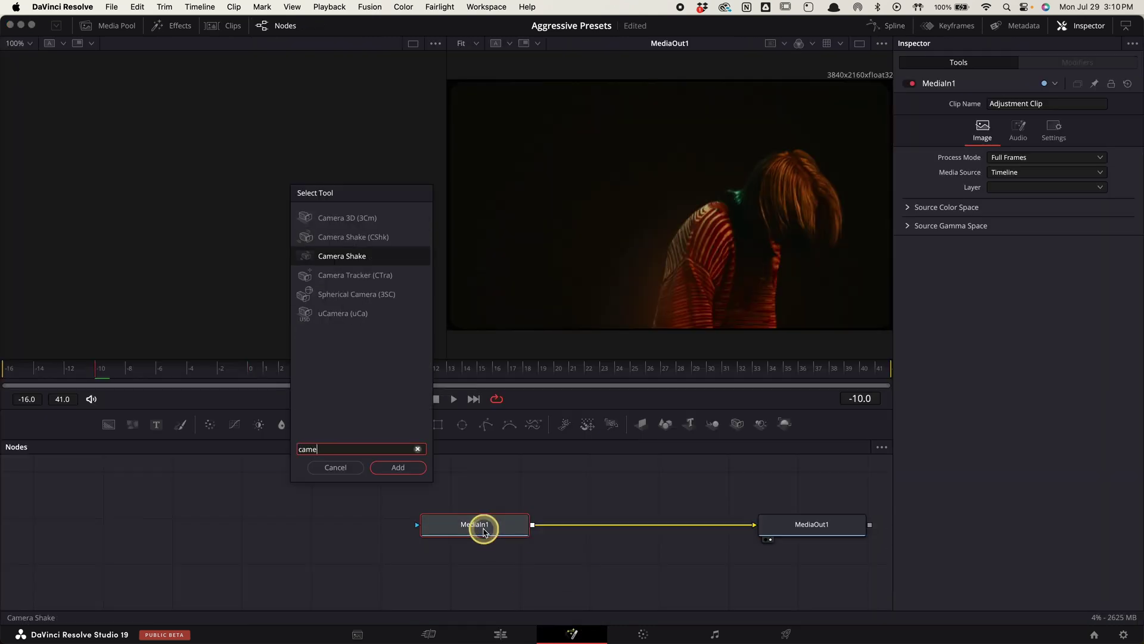
{"action": "key", "text": "Return"}
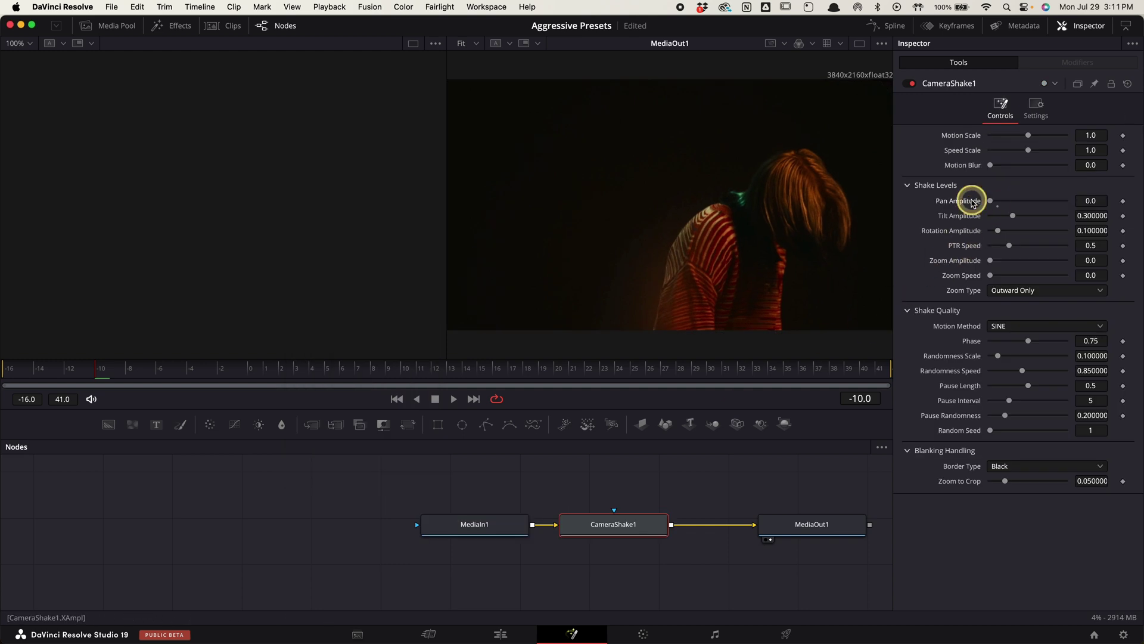
- Set tilt/rotation amplitude 0, Motion Blur 1, Reflect borders, Zoom to Crop 0, randomness 0, Zoom Amplitude ~0.646
{"action": "mouse_move", "coordinate": [998, 231]}
{"action": "left_mouse_down"}
{"action": "mouse_move", "coordinate": [973, 230]}
{"action": "mouse_move", "coordinate": [980, 218]}
{"action": "left_mouse_up"}
{"action": "key", "text": "space"}
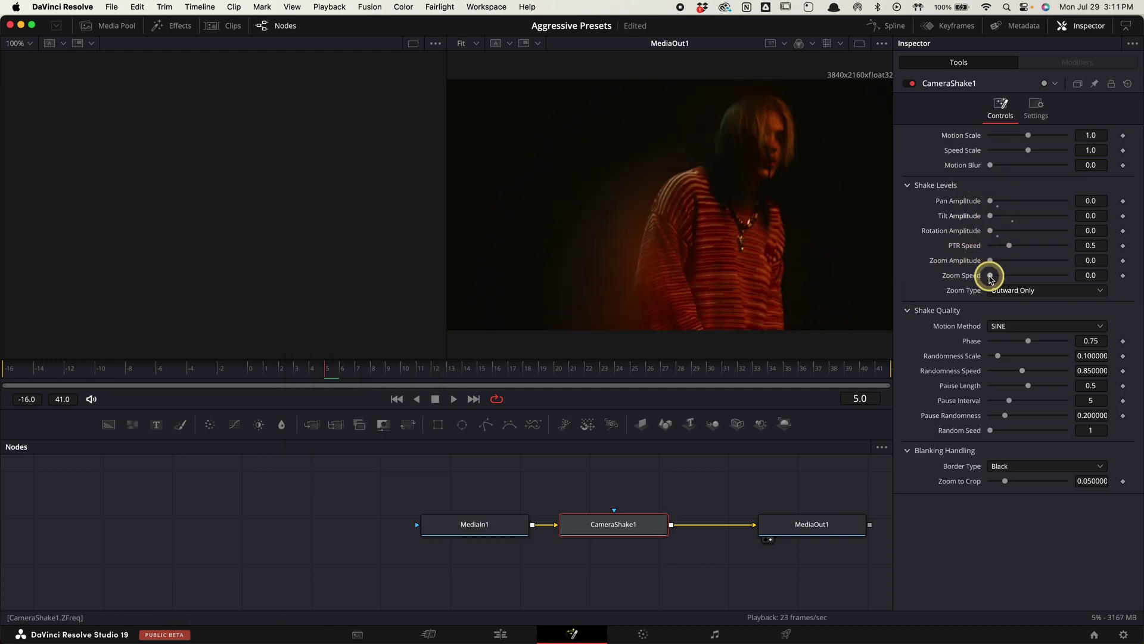
{"action": "left_click_drag", "start_coordinate": [1010, 271], "coordinate": [1021, 266]}
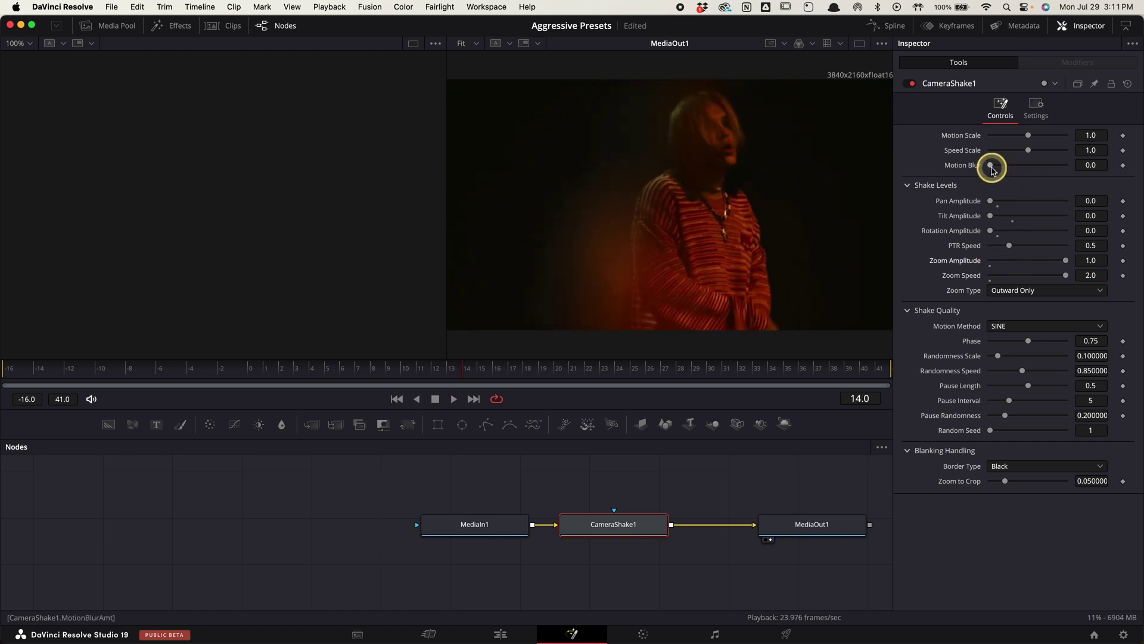
{"action": "left_click_drag", "start_coordinate": [991, 165], "coordinate": [1081, 164]}
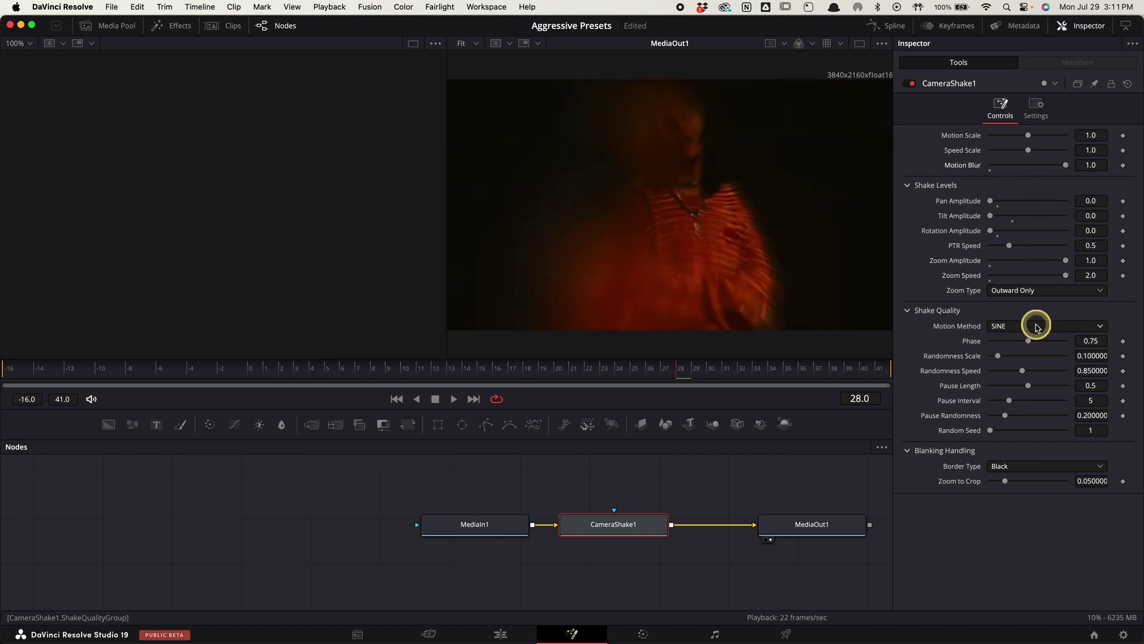
{"action": "left_click", "coordinate": [1036, 469]}
{"action": "left_click", "coordinate": [1035, 506]}
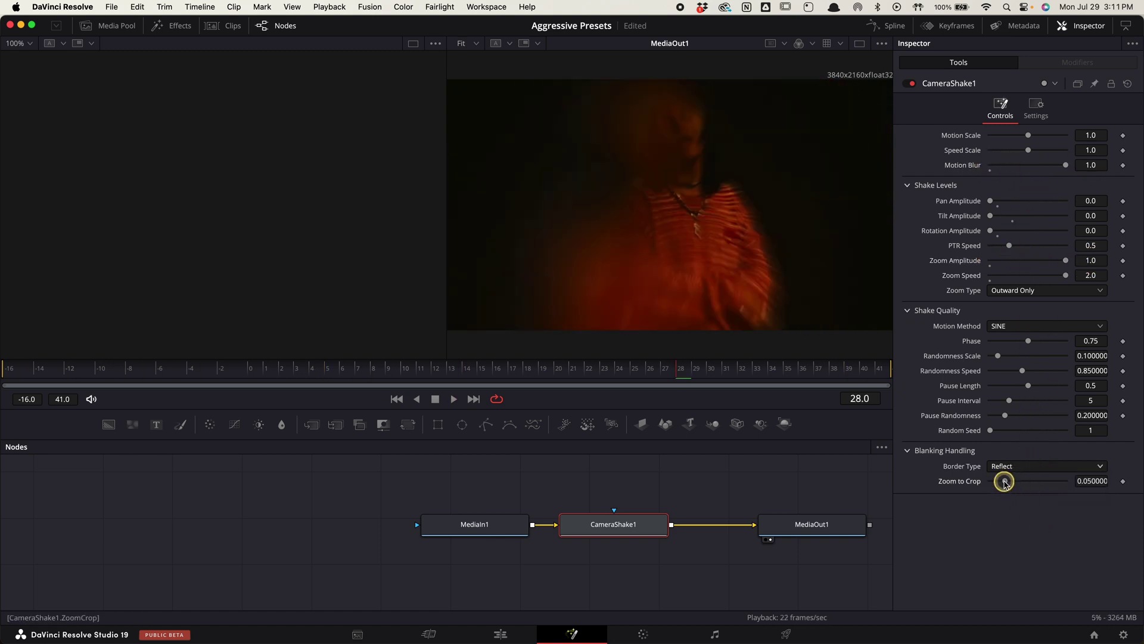
{"action": "left_click_drag", "start_coordinate": [1004, 481], "coordinate": [955, 483]}
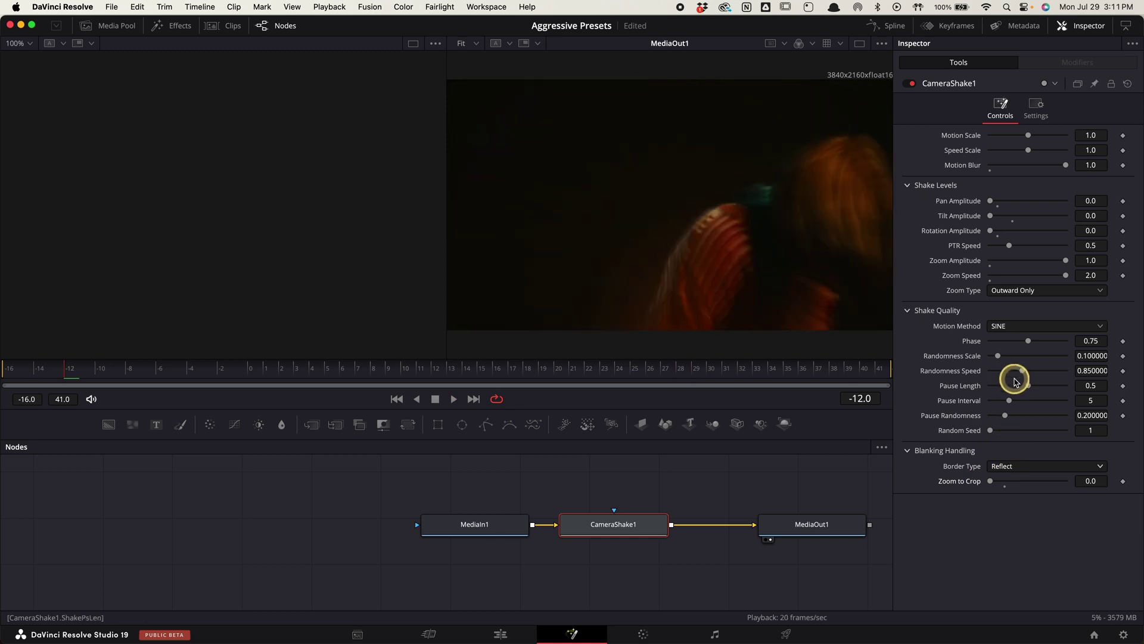
{"action": "left_click_drag", "start_coordinate": [999, 358], "coordinate": [962, 370]}
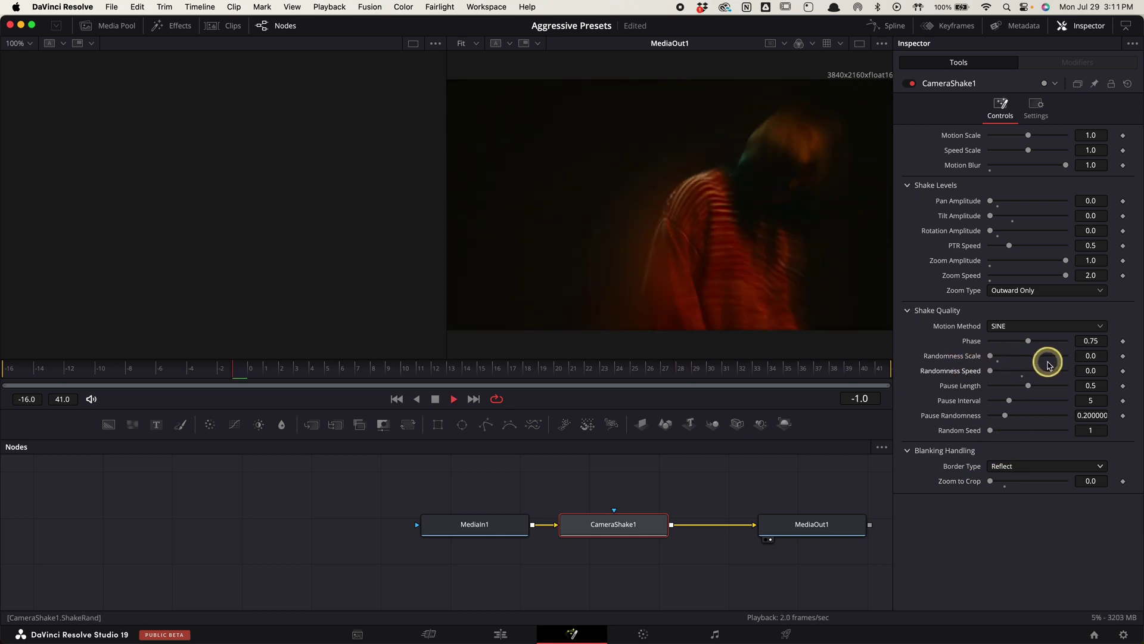
{"action": "left_click_drag", "start_coordinate": [1065, 263], "coordinate": [1037, 276]}
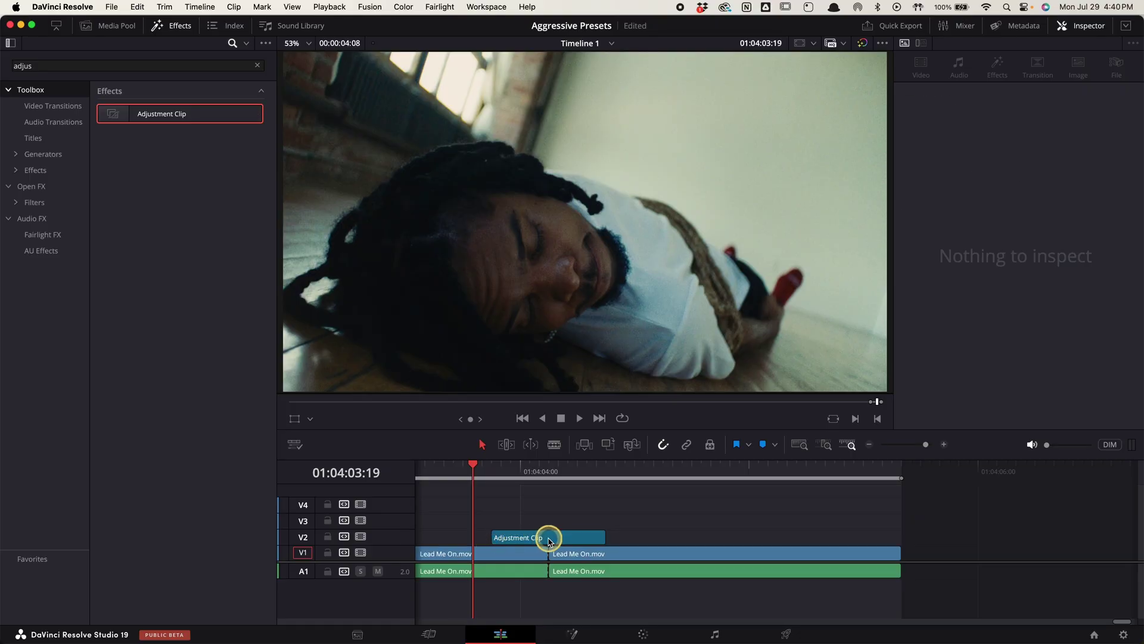
- Open the V2 adjustment clip in Fusion and insert an Invert Color node after the input
{"action": "left_click", "coordinate": [549, 539]}
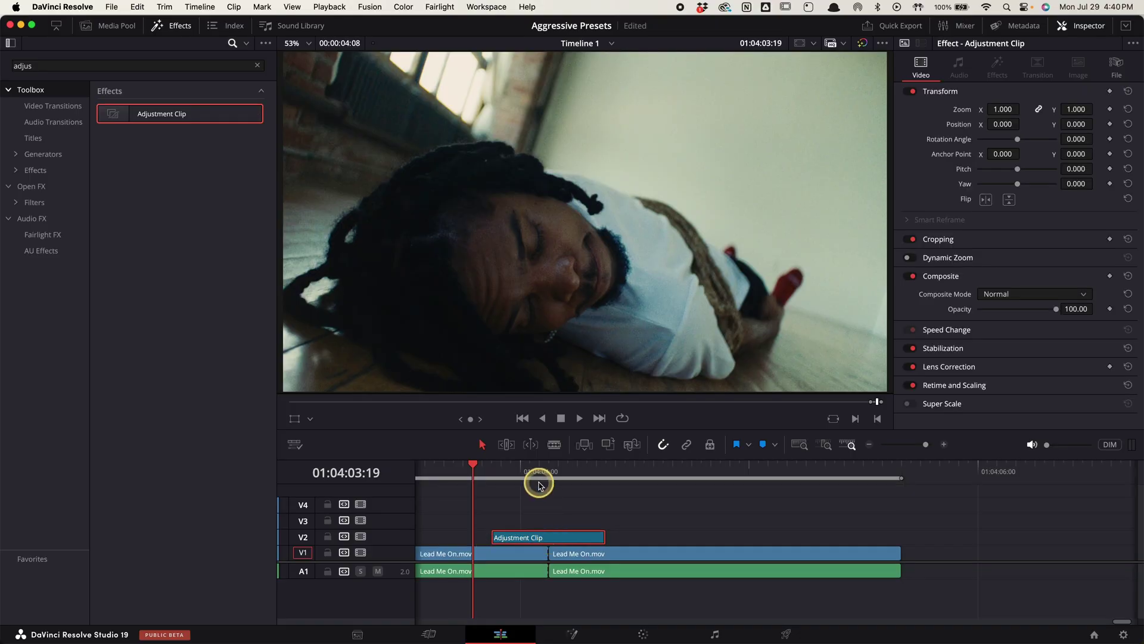
{"action": "mouse_move", "coordinate": [536, 480]}
{"action": "left_mouse_down"}
{"action": "mouse_move", "coordinate": [504, 471]}
{"action": "mouse_move", "coordinate": [588, 481]}
{"action": "mouse_move", "coordinate": [546, 485]}
{"action": "left_mouse_up"}
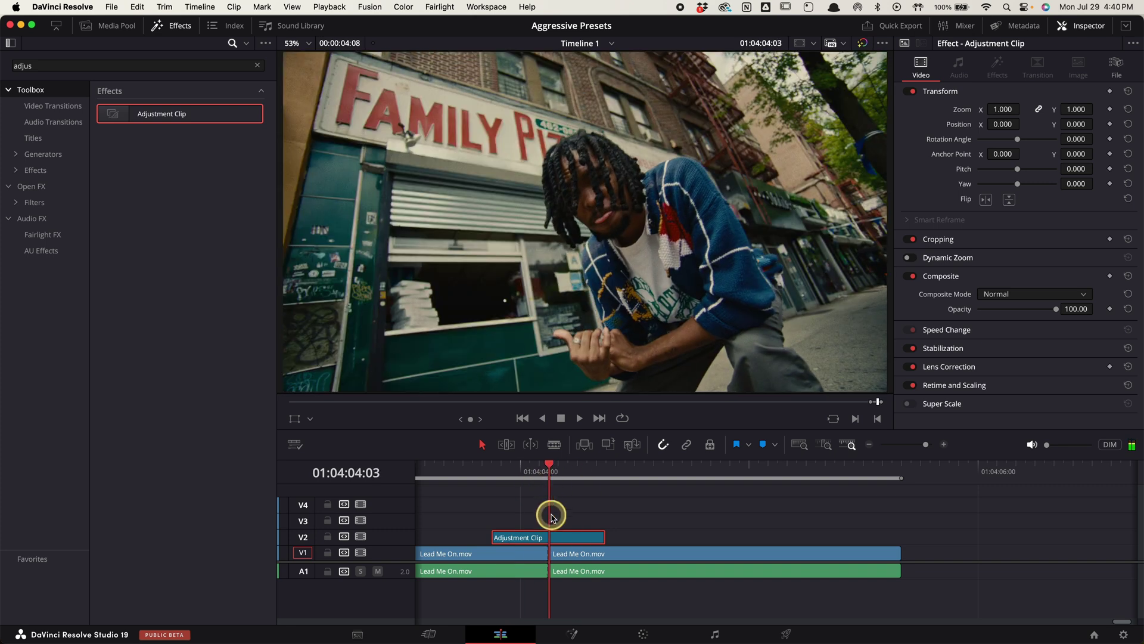
{"action": "left_click", "coordinate": [576, 634]}
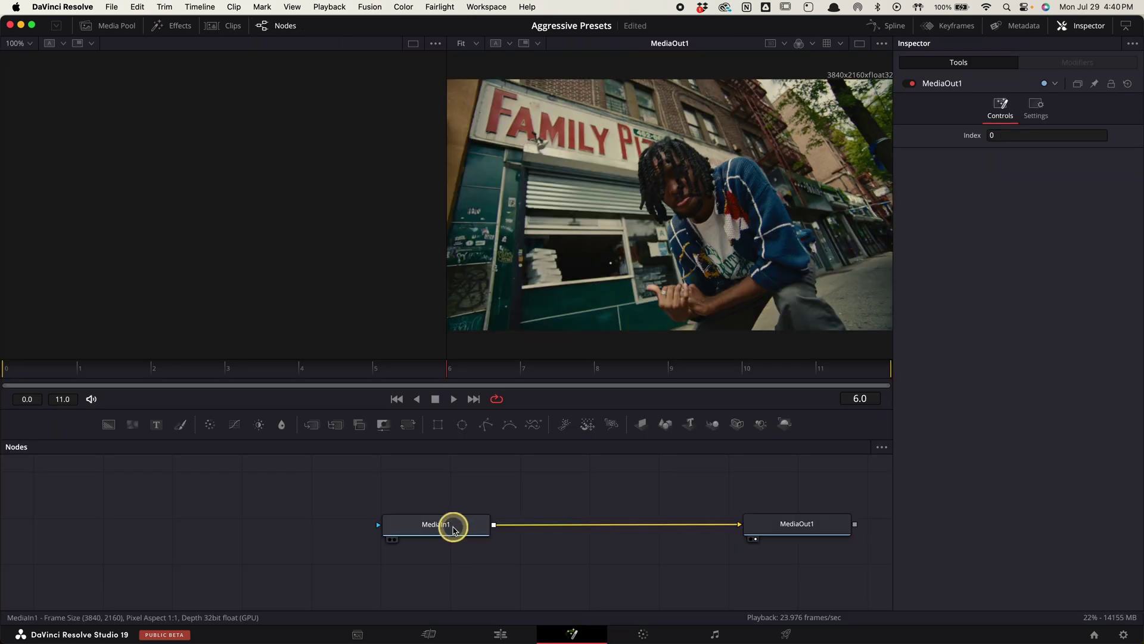
{"action": "left_click", "coordinate": [453, 527]}
{"action": "key", "text": "shift+space"}
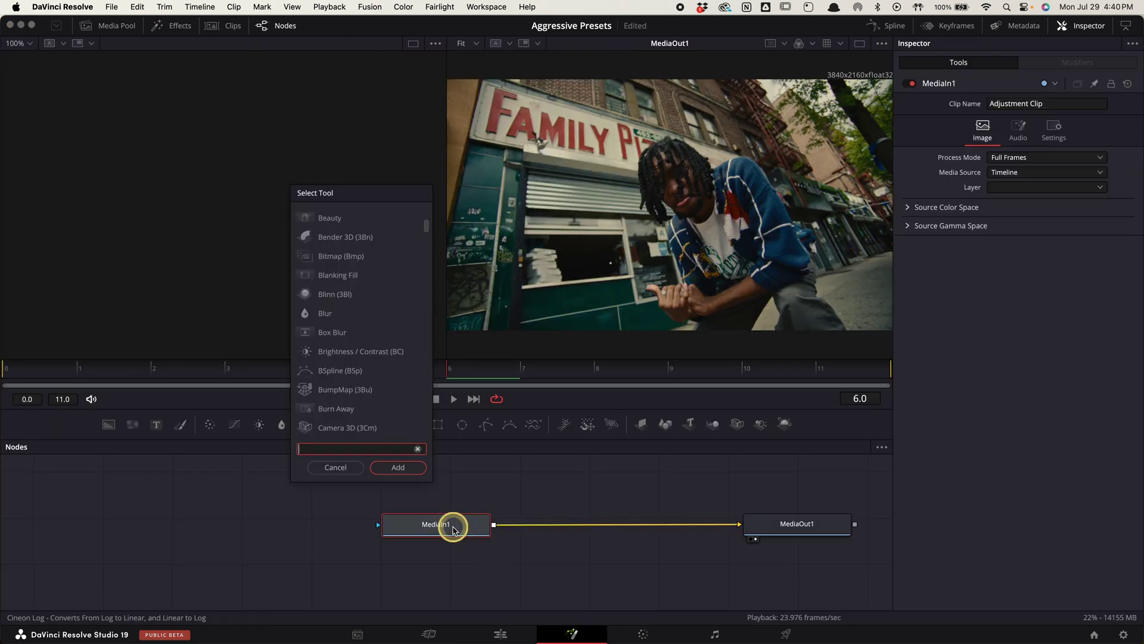
{"action": "type", "text": "invert"}
{"action": "key", "text": "Return"}
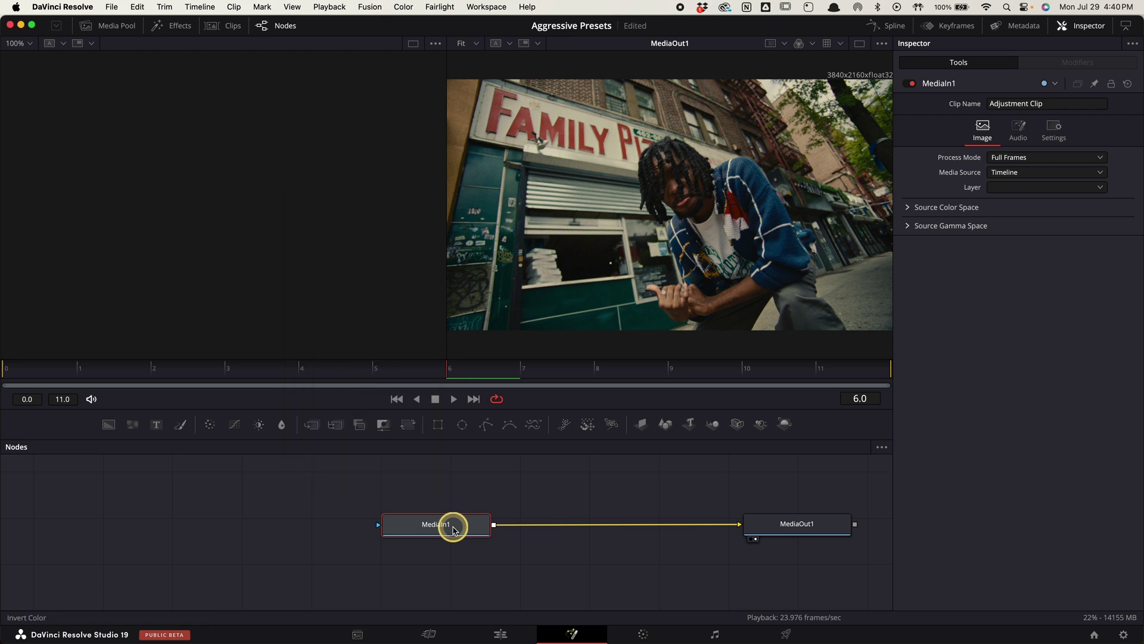
- Keyframe Invert Color Blend at 1.0 on frame 5 and 0 on frames 4 and 7
{"action": "left_click", "coordinate": [1036, 108]}
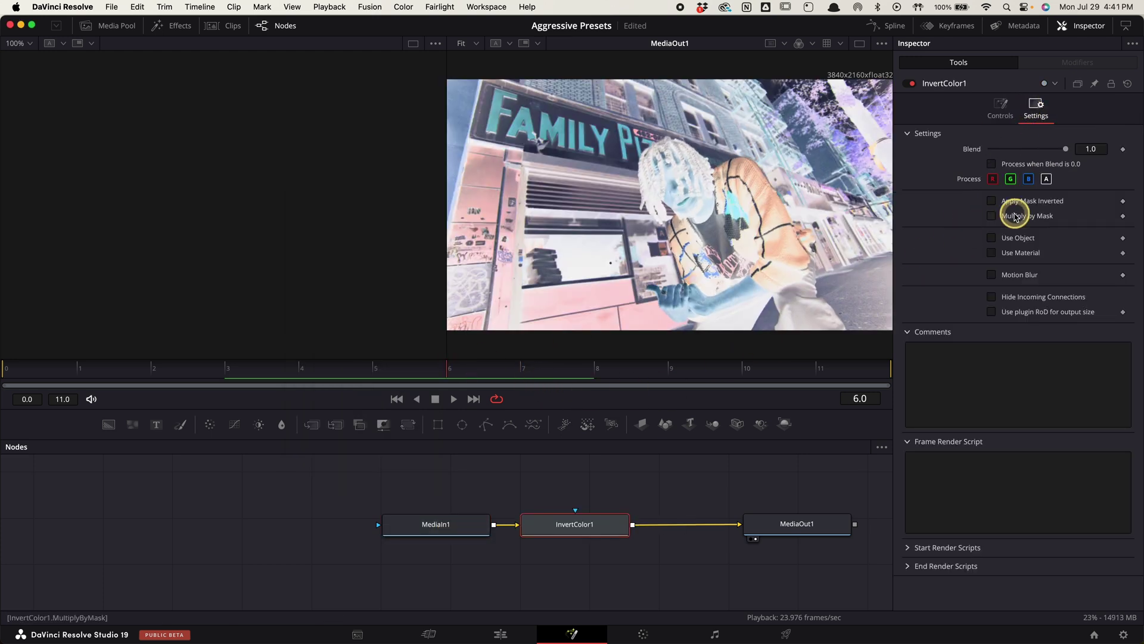
{"action": "left_click", "coordinate": [1124, 150]}
{"action": "left_click", "coordinate": [391, 366]}
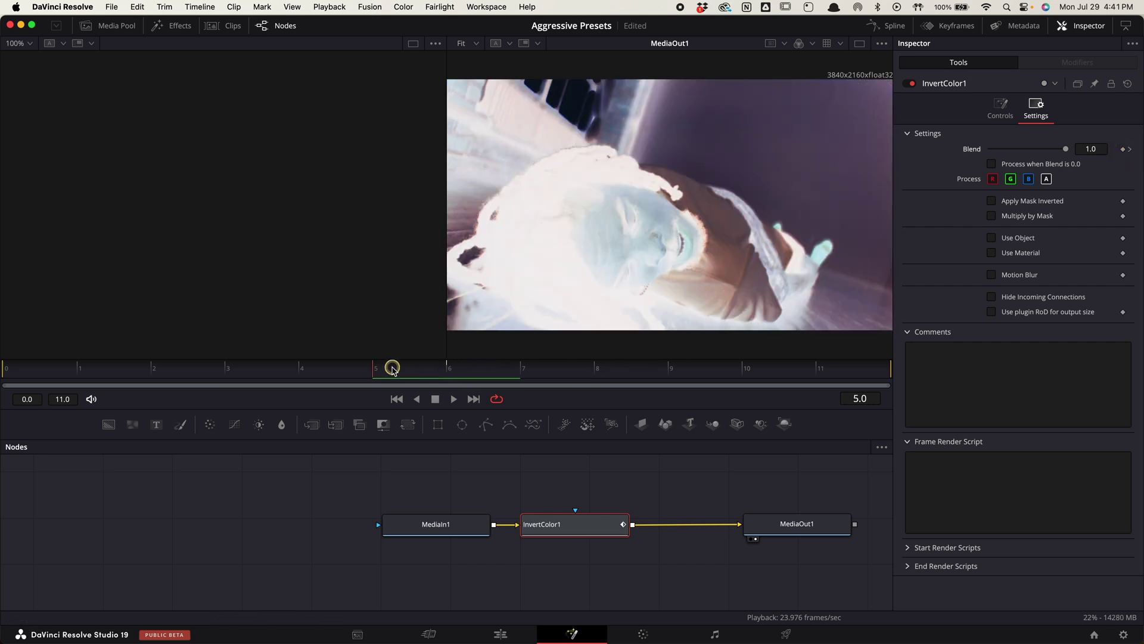
{"action": "left_click_drag", "start_coordinate": [1066, 149], "coordinate": [972, 148]}
{"action": "left_click", "coordinate": [322, 374]}
{"action": "left_click", "coordinate": [226, 370]}
{"action": "left_click", "coordinate": [521, 368]}
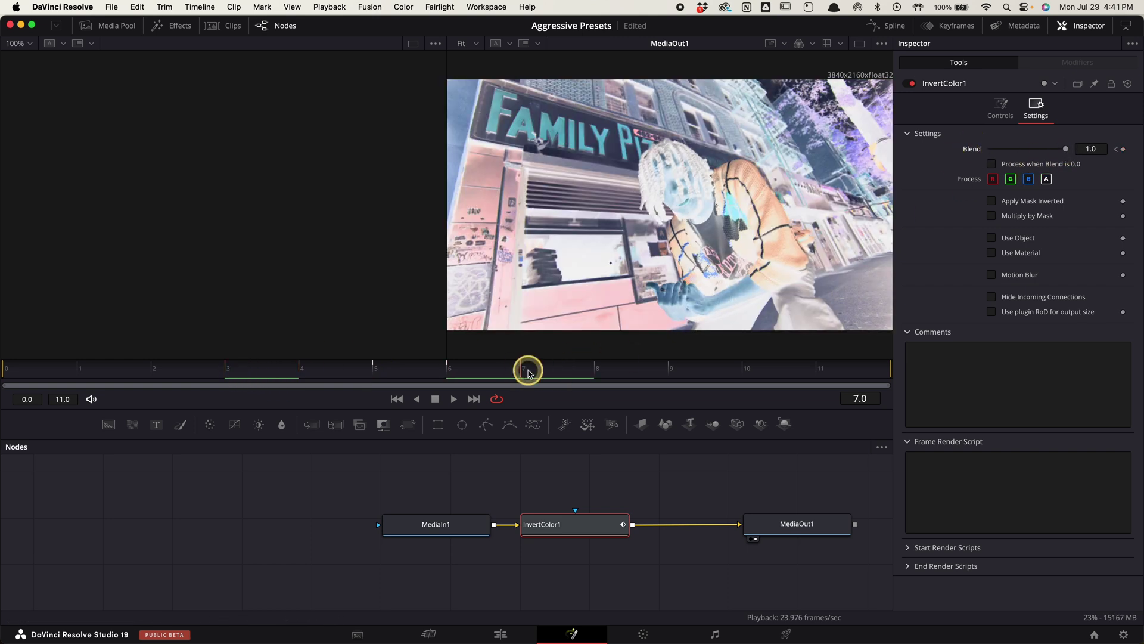
{"action": "left_click_drag", "start_coordinate": [1062, 149], "coordinate": [947, 148]}
- On the Edit page, place a new adjustment clip on V2 over the cut and zoom in
{"action": "key", "text": "shift+4"}
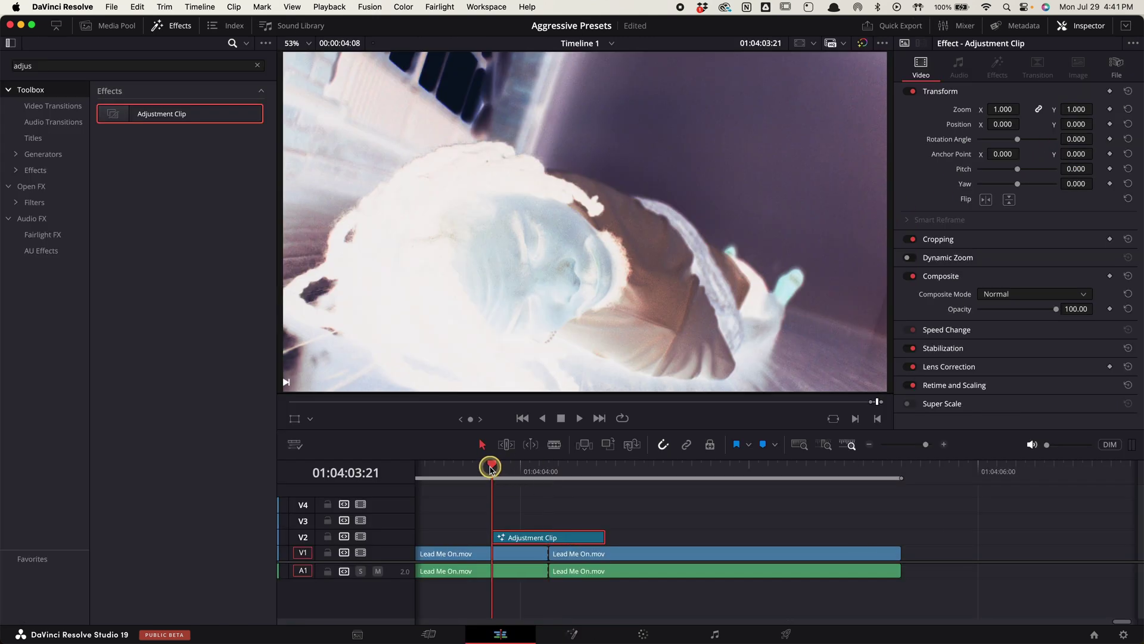
{"action": "left_click_drag", "start_coordinate": [490, 469], "coordinate": [463, 469]}
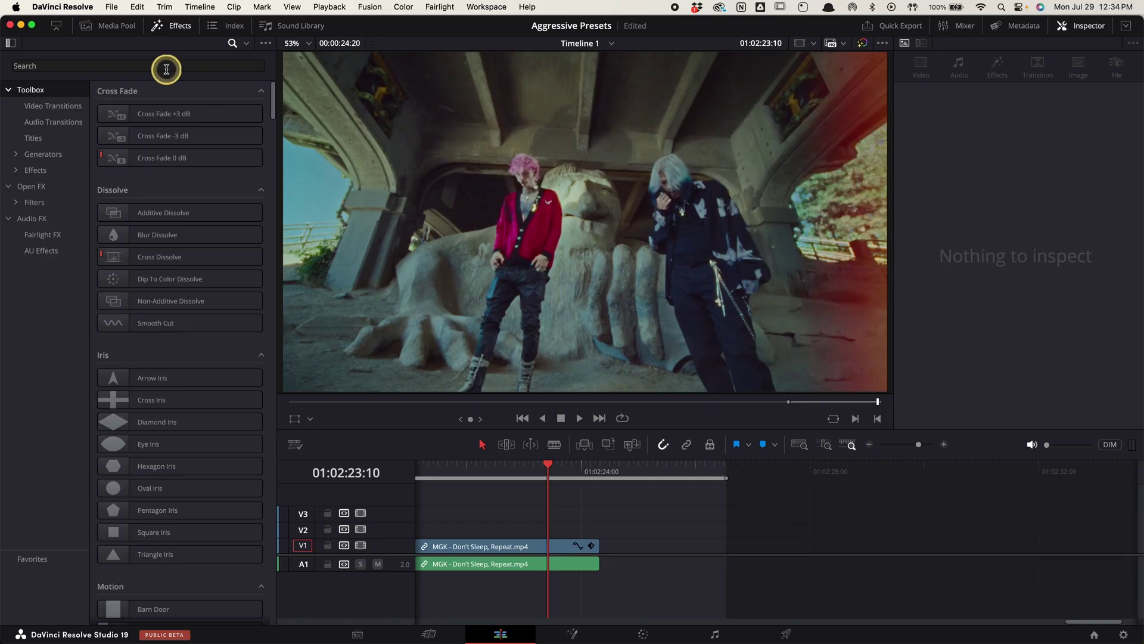
{"action": "left_click", "coordinate": [165, 68]}
{"action": "type", "text": "adjus"}
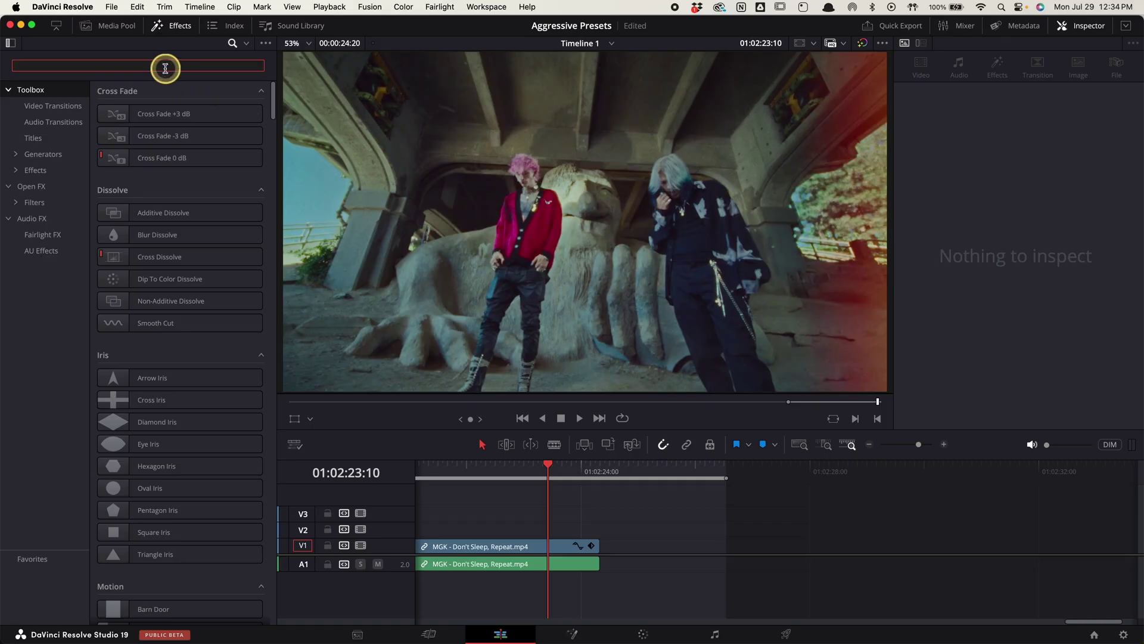
{"action": "left_click_drag", "start_coordinate": [179, 112], "coordinate": [572, 529]}
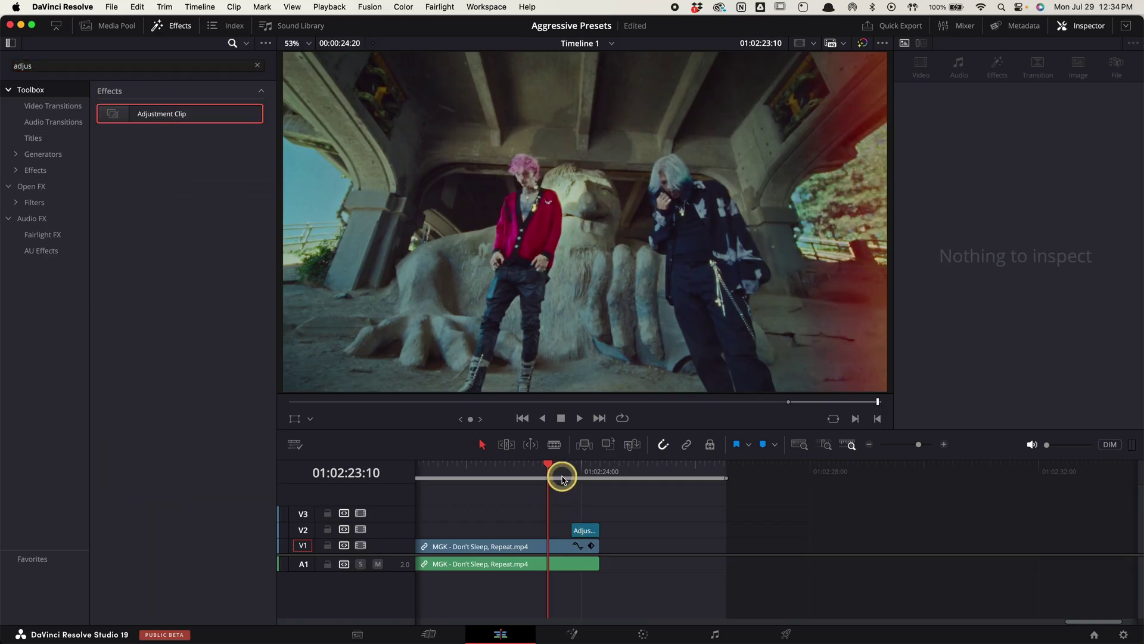
{"action": "left_click_drag", "start_coordinate": [562, 475], "coordinate": [574, 476]}
{"action": "left_click", "coordinate": [588, 528]}
{"action": "key", "text": "super+equal"}
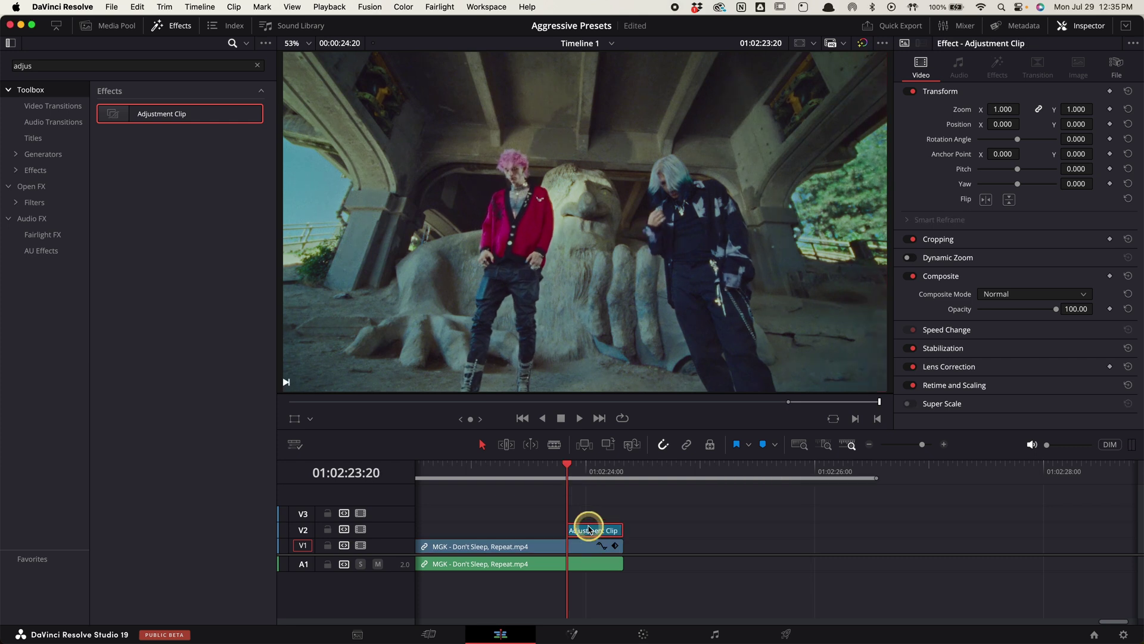
- Open that adjustment clip in Fusion and add a Camera Shake node after the input
{"action": "left_click", "coordinate": [580, 625]}
{"action": "left_click", "coordinate": [508, 515]}
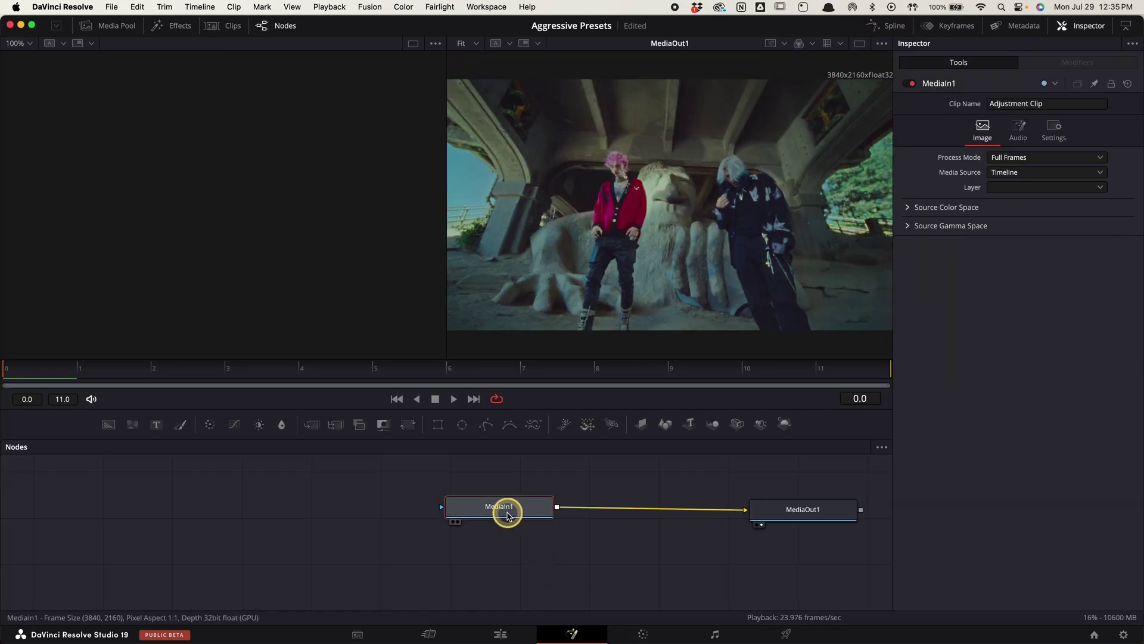
{"action": "key", "text": "shift+space"}
{"action": "type", "text": "cam"}
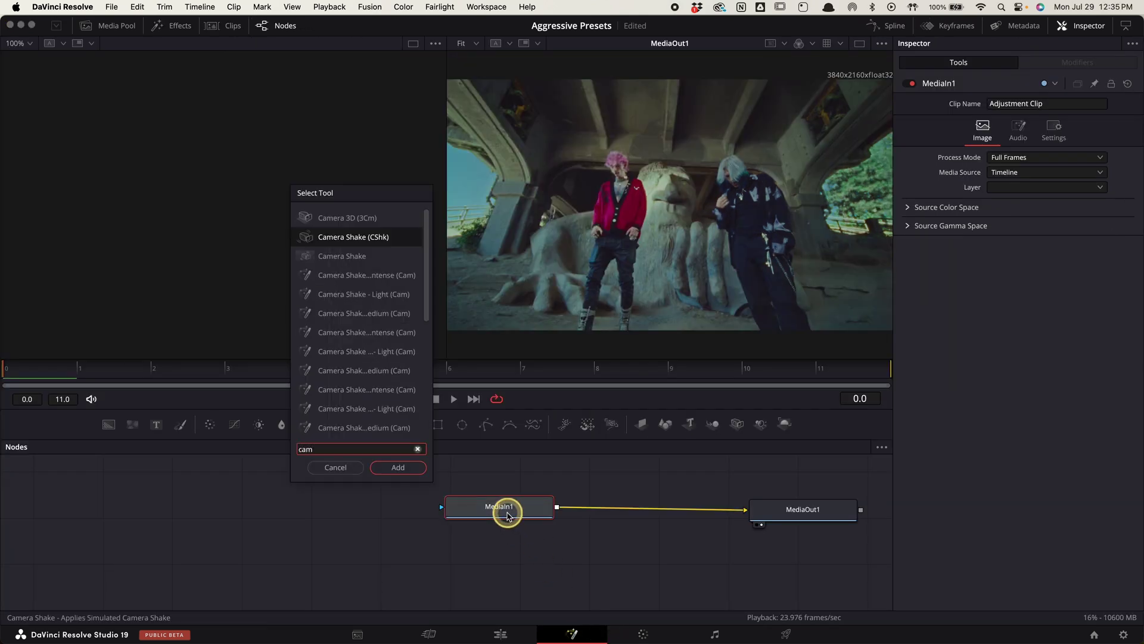
{"action": "key", "text": "Down"}
{"action": "key", "text": "Return"}
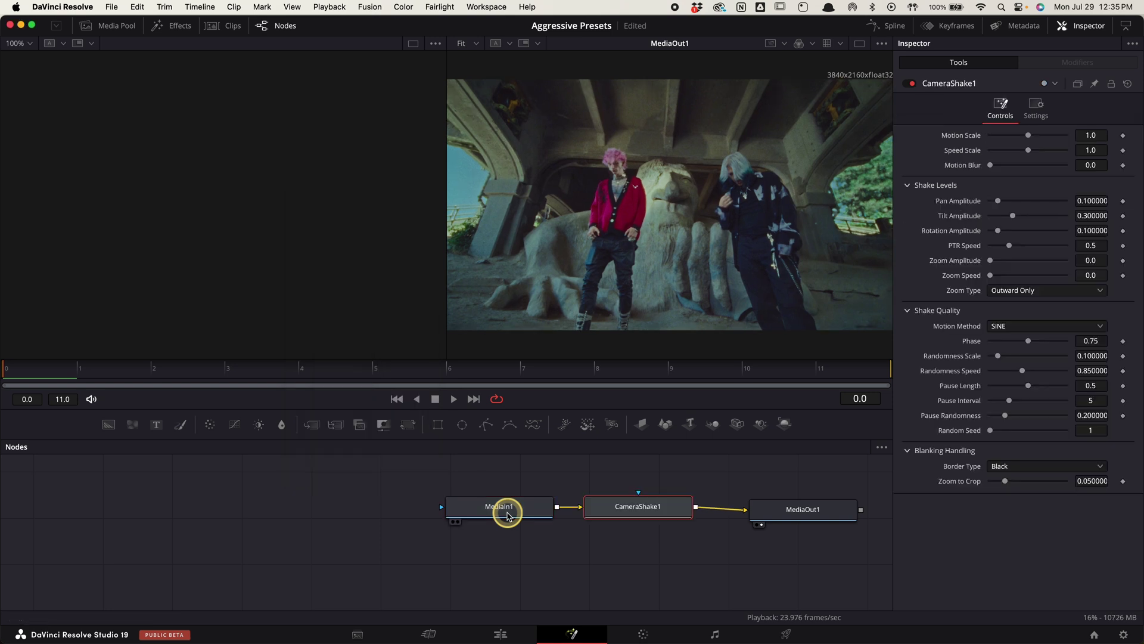
- Keyframe Motion Scale and Speed Scale at 0 on frame 0, then move to frame 12
{"action": "left_click", "coordinate": [1122, 135]}
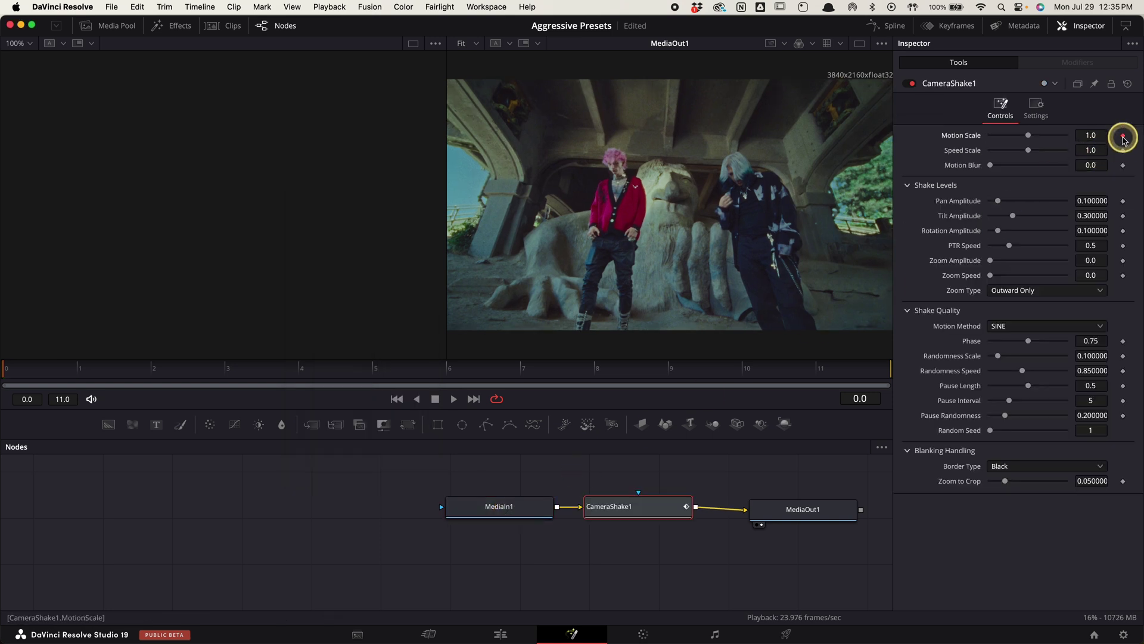
{"action": "left_click", "coordinate": [1123, 150]}
{"action": "left_click_drag", "start_coordinate": [1028, 150], "coordinate": [954, 135]}
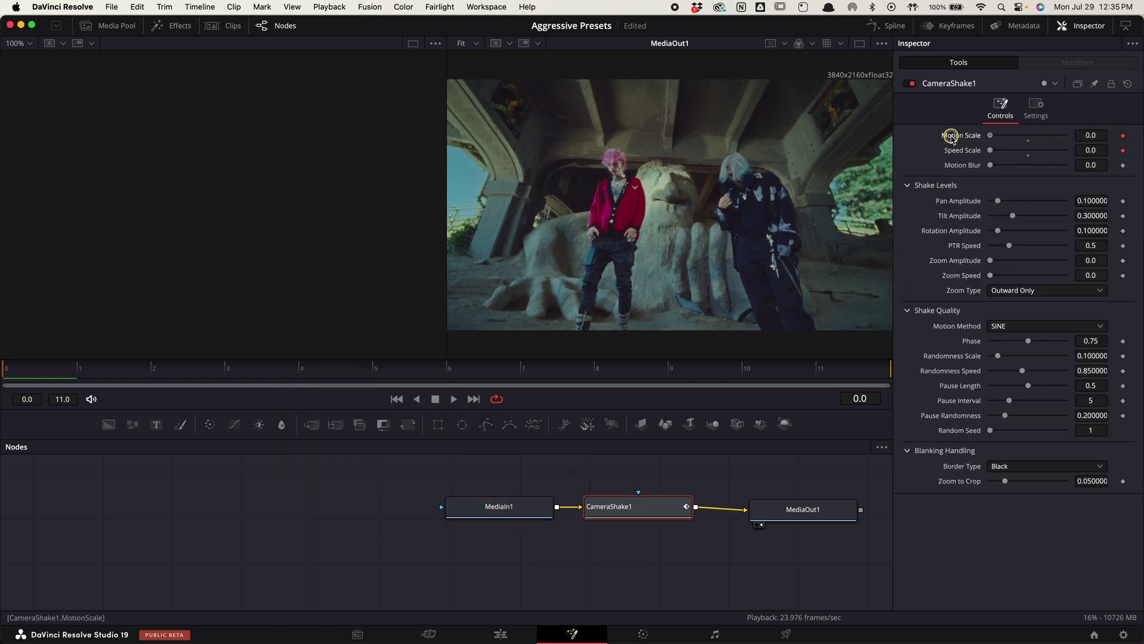
{"action": "left_click", "coordinate": [828, 368]}
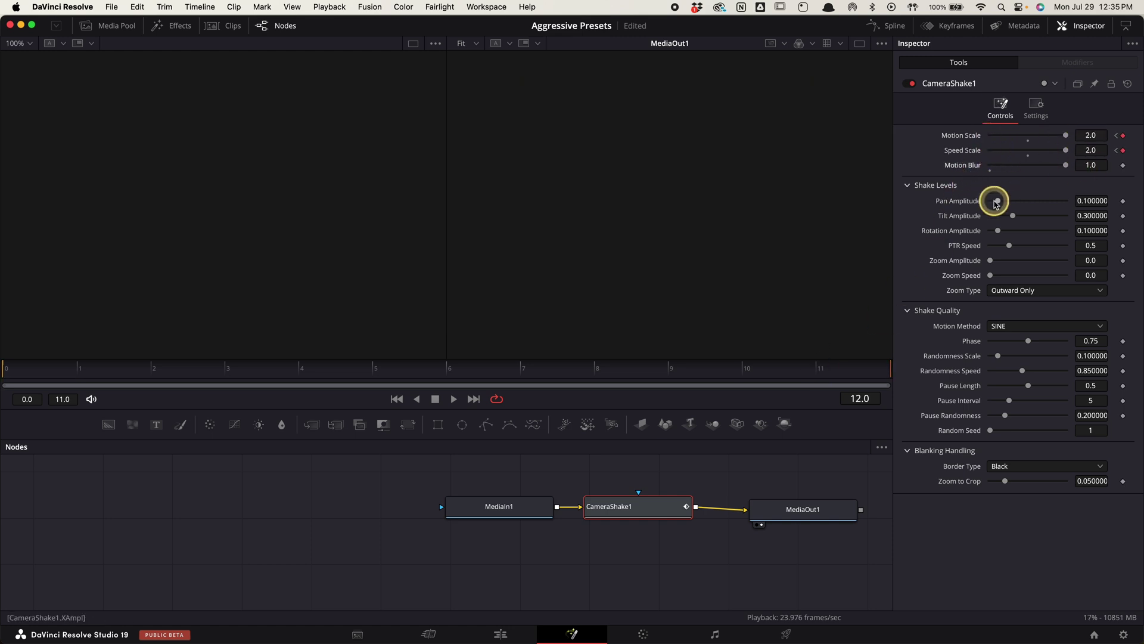
- Set Tilt Amplitude 1.0, Randomness Scale 0, Border Type Reflect and Zoom to Crop 0
{"action": "left_click_drag", "start_coordinate": [1013, 215], "coordinate": [1076, 216]}
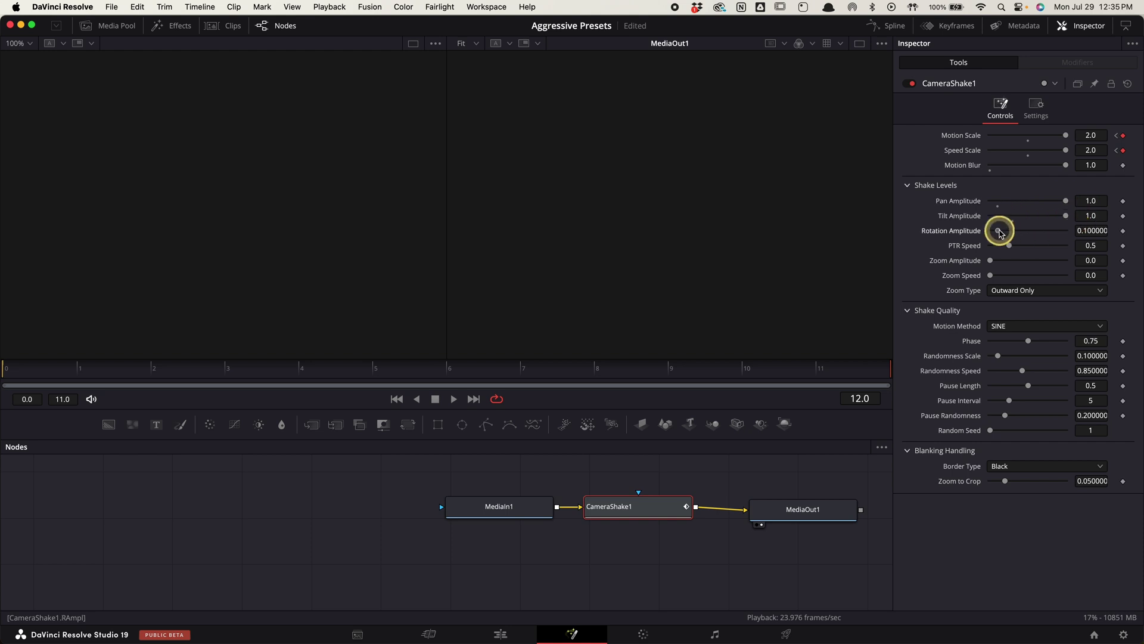
{"action": "left_click_drag", "start_coordinate": [999, 356], "coordinate": [969, 356]}
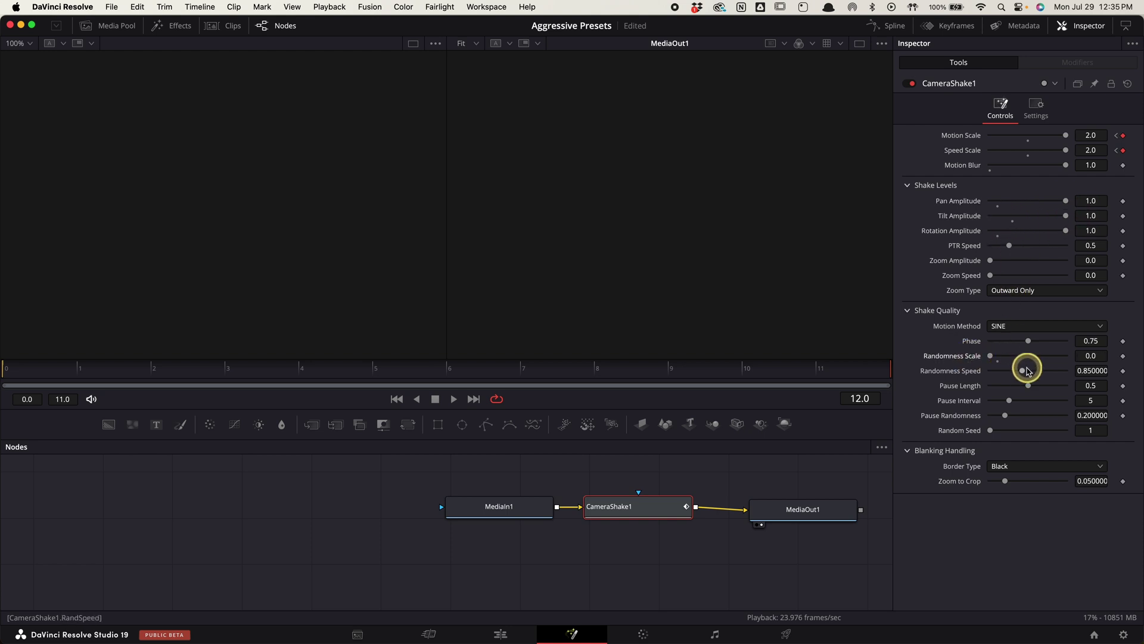
{"action": "left_click", "coordinate": [1022, 466]}
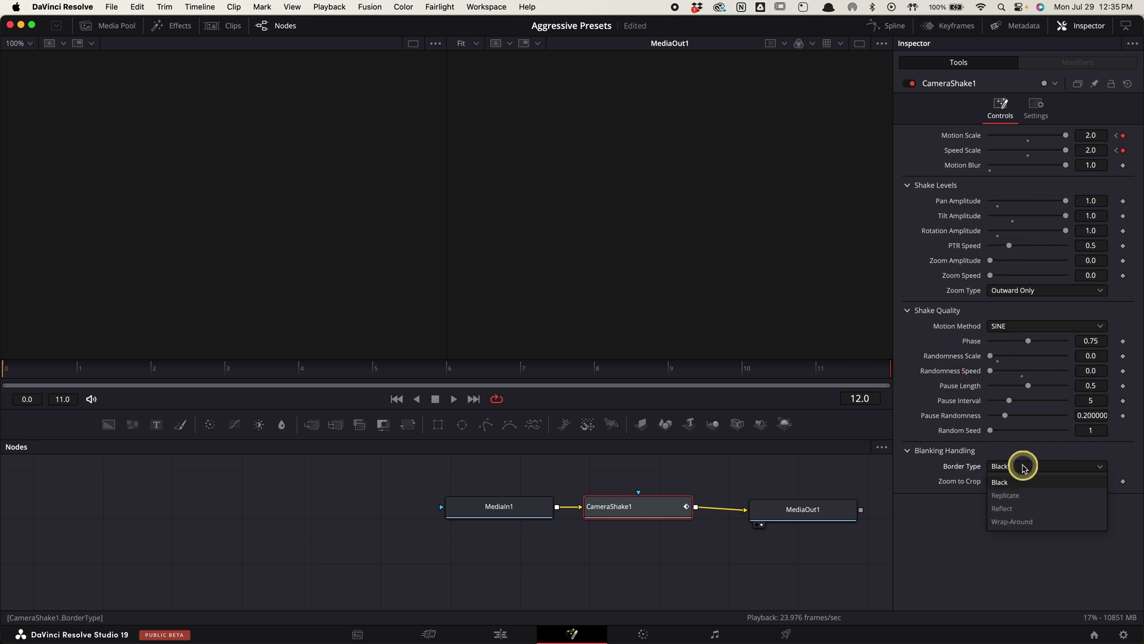
{"action": "left_click", "coordinate": [1024, 500]}
{"action": "left_click_drag", "start_coordinate": [1007, 482], "coordinate": [967, 483]}
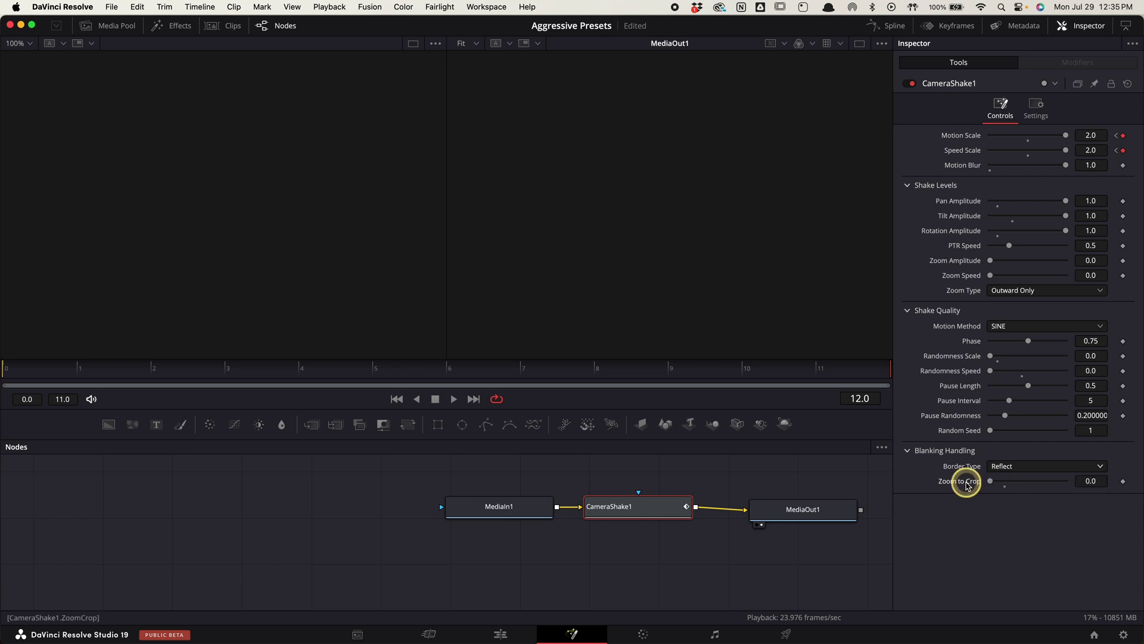
- Ease out the first Motion Scale and Speed Scale keyframes in the Spline editor, then preview on the timeline
{"action": "left_click", "coordinate": [878, 28]}
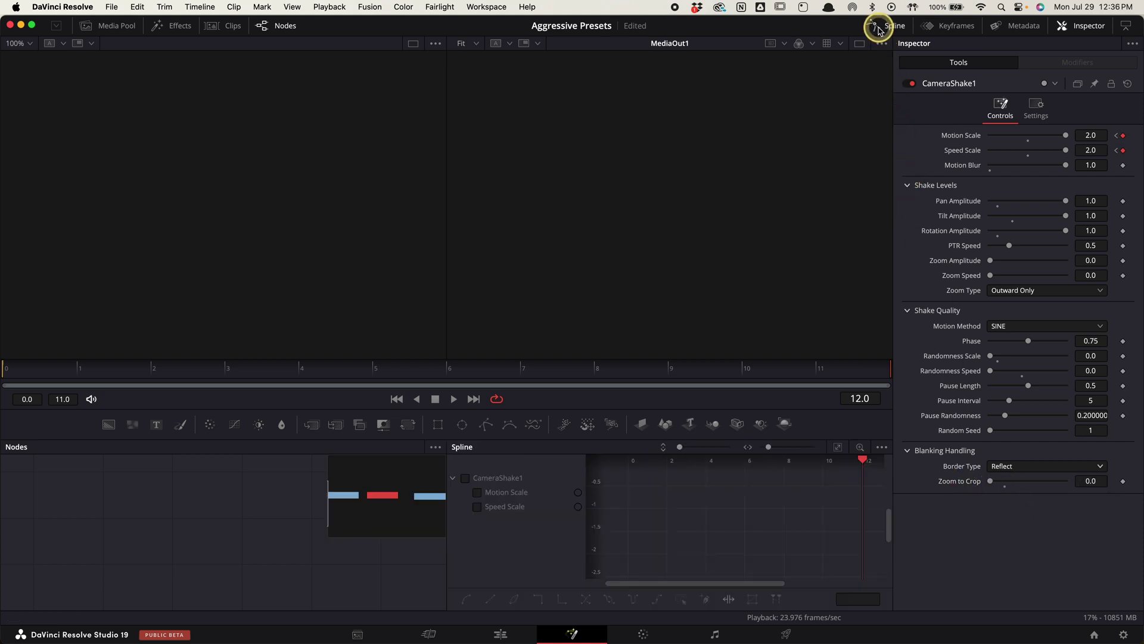
{"action": "left_click", "coordinate": [465, 479]}
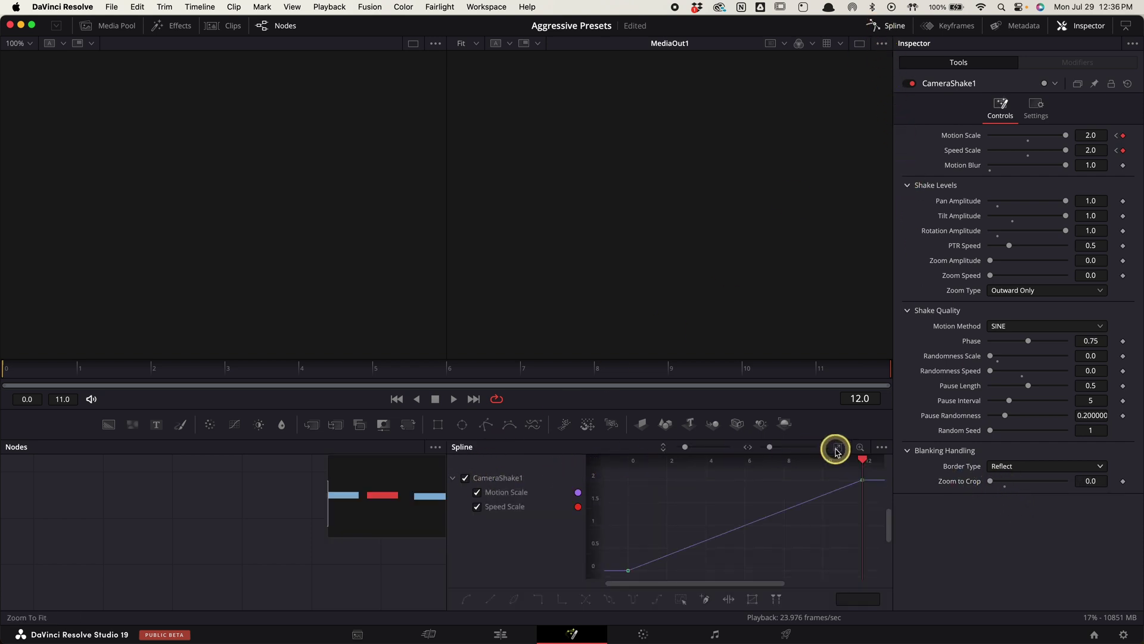
{"action": "left_click_drag", "start_coordinate": [618, 477], "coordinate": [889, 581]}
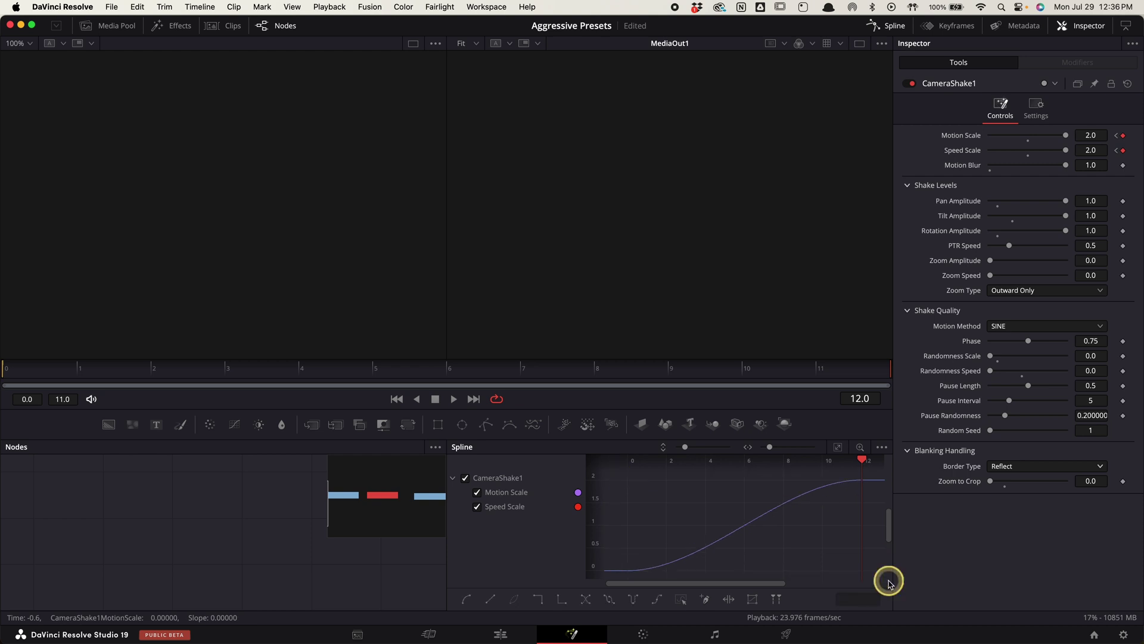
{"action": "left_click", "coordinate": [627, 570]}
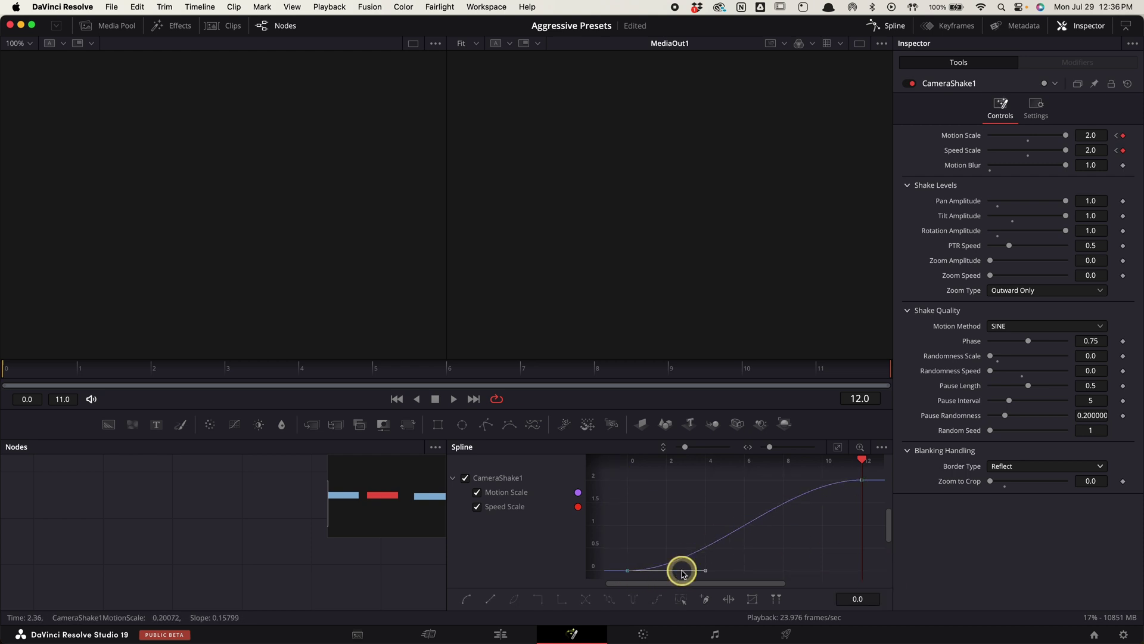
{"action": "left_click_drag", "start_coordinate": [705, 571], "coordinate": [678, 521]}
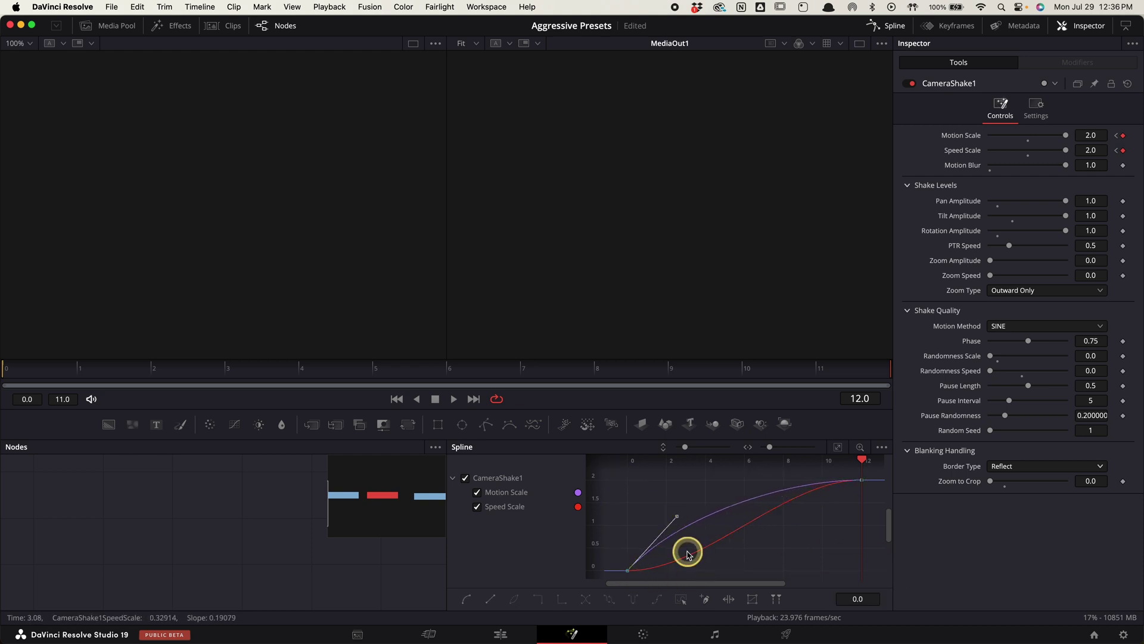
{"action": "left_click", "coordinate": [628, 570]}
{"action": "left_click_drag", "start_coordinate": [706, 570], "coordinate": [681, 546]}
{"action": "left_click_drag", "start_coordinate": [1009, 245], "coordinate": [1004, 247]}
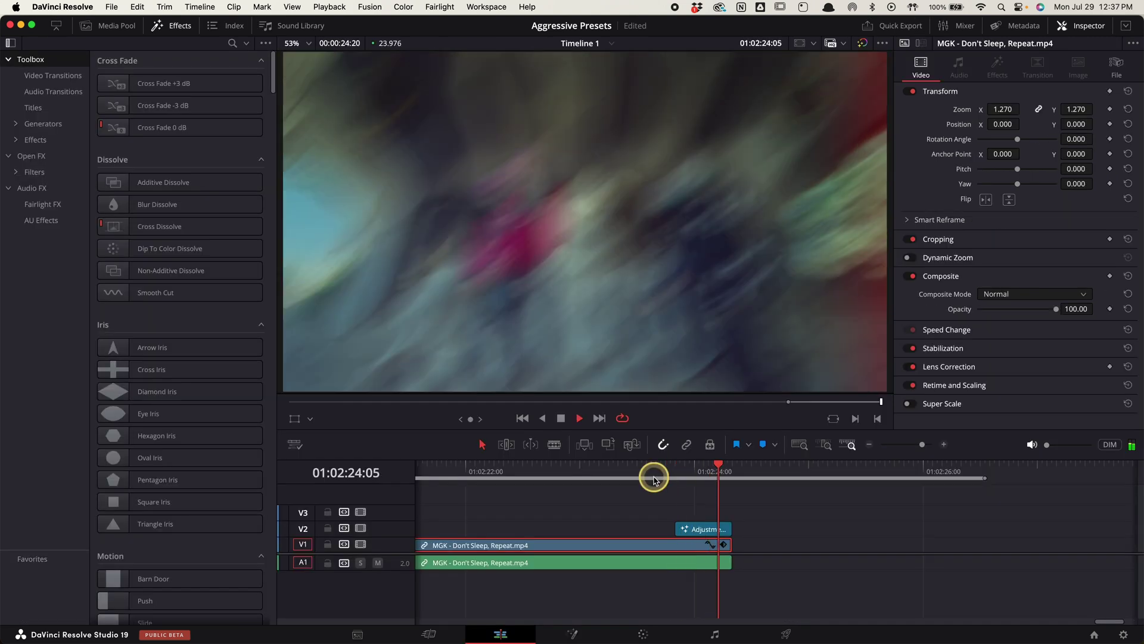
{"action": "left_click", "coordinate": [654, 479]}
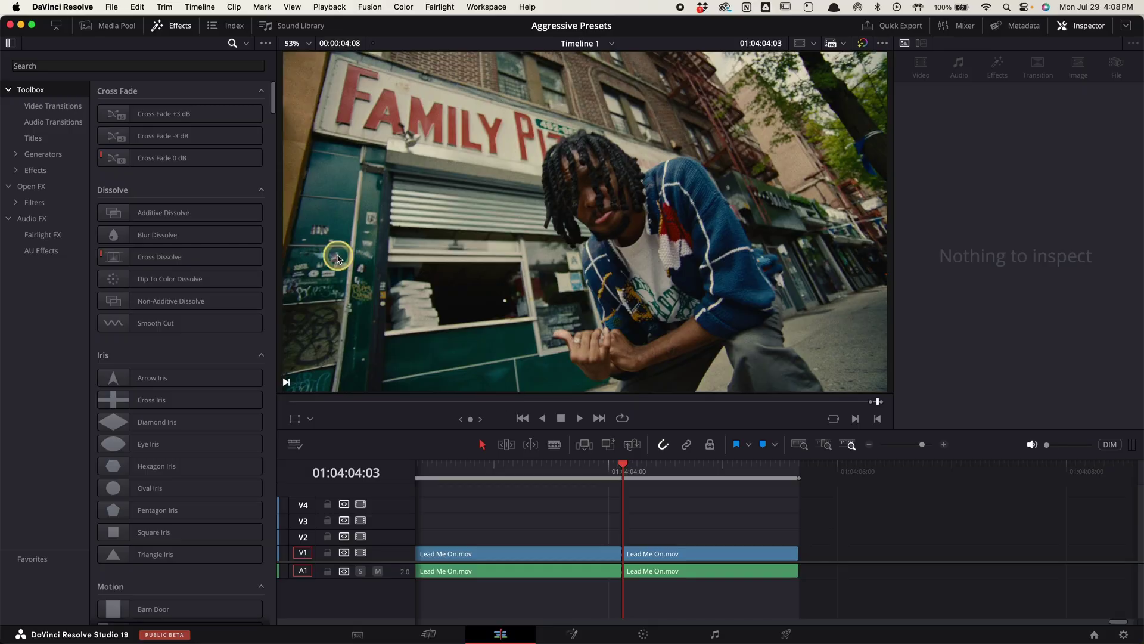
{"action": "left_click", "coordinate": [156, 63]}
- Drop an Adjustment Clip on V2 above the Lead Me On footage and insert Camera Shake after MediaIn1
{"action": "type", "text": "adj"}
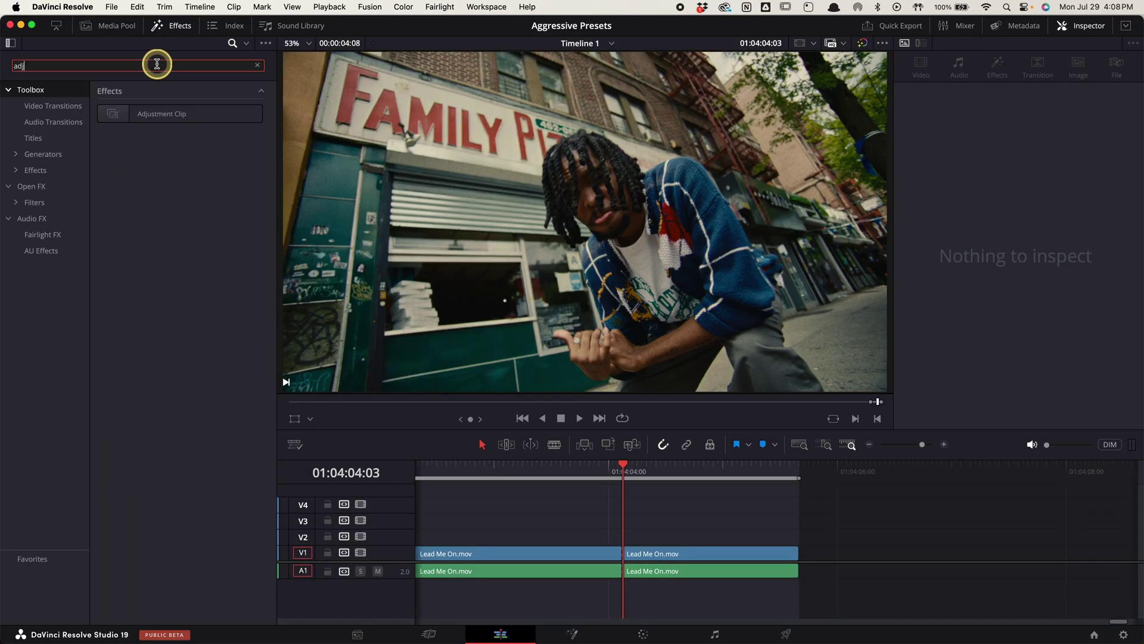
{"action": "left_click_drag", "start_coordinate": [161, 113], "coordinate": [602, 536]}
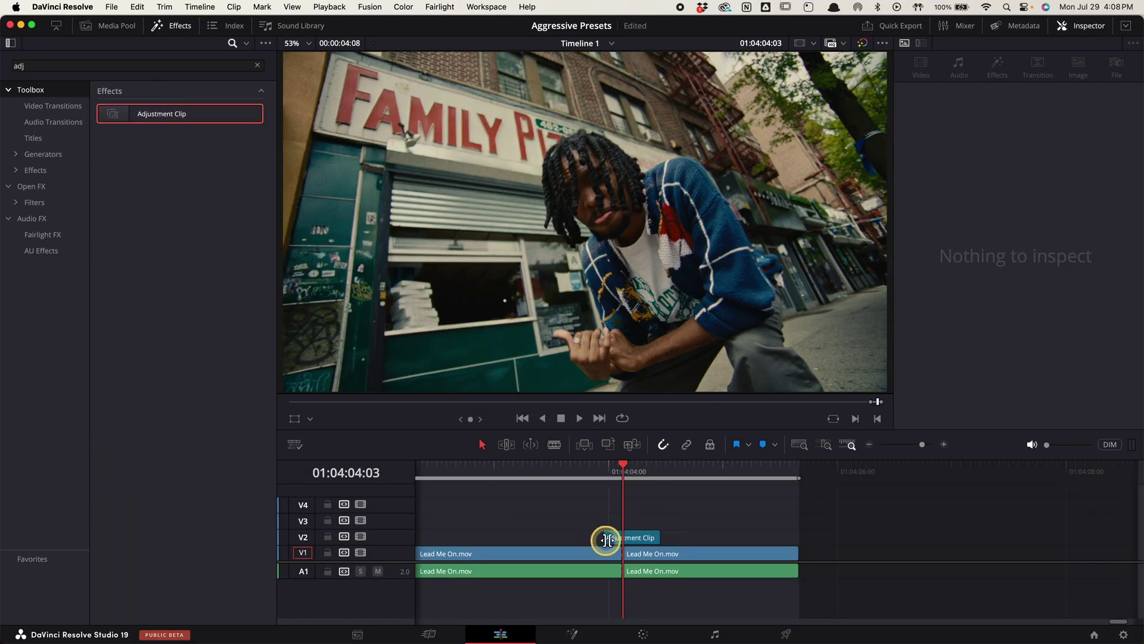
{"action": "left_click", "coordinate": [581, 632]}
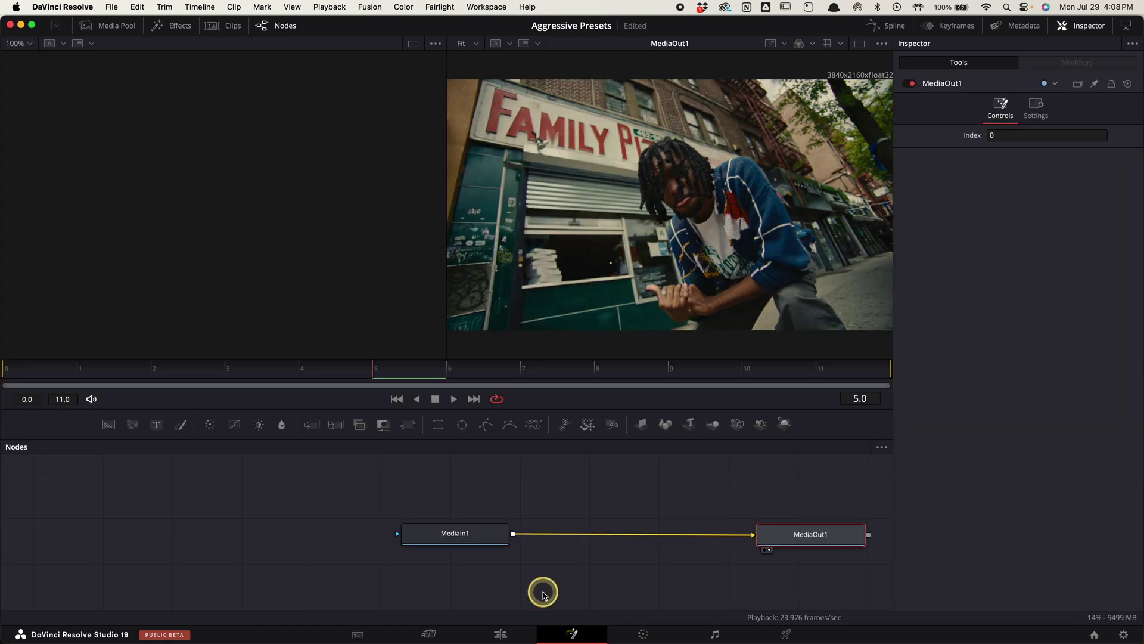
{"action": "left_click", "coordinate": [476, 538]}
{"action": "key", "text": "shift+space"}
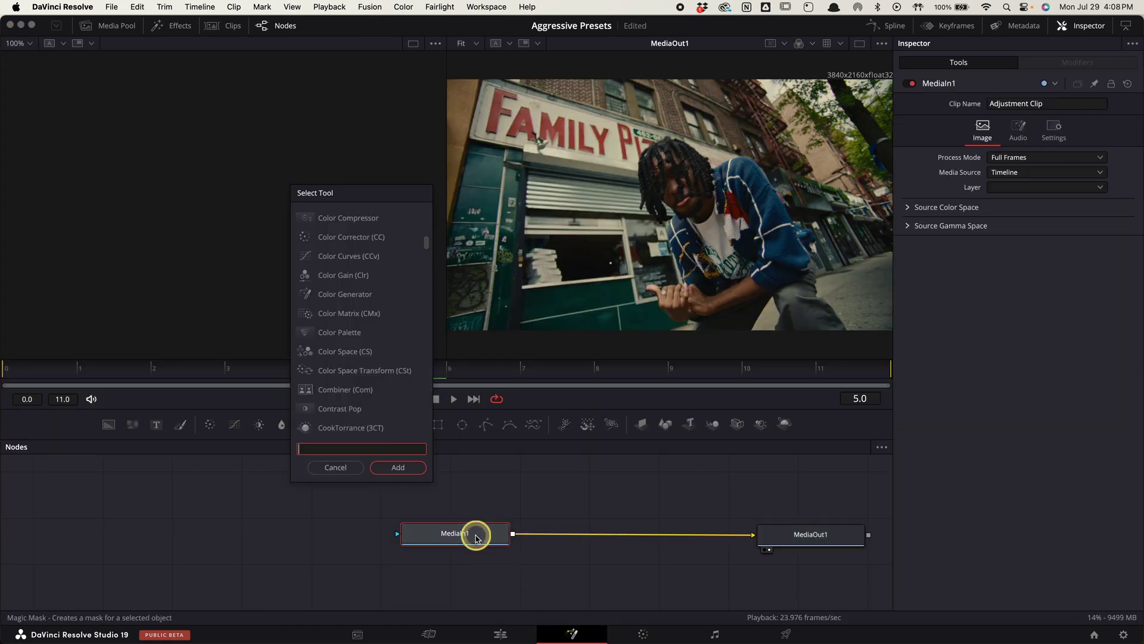
{"action": "type", "text": "cam"}
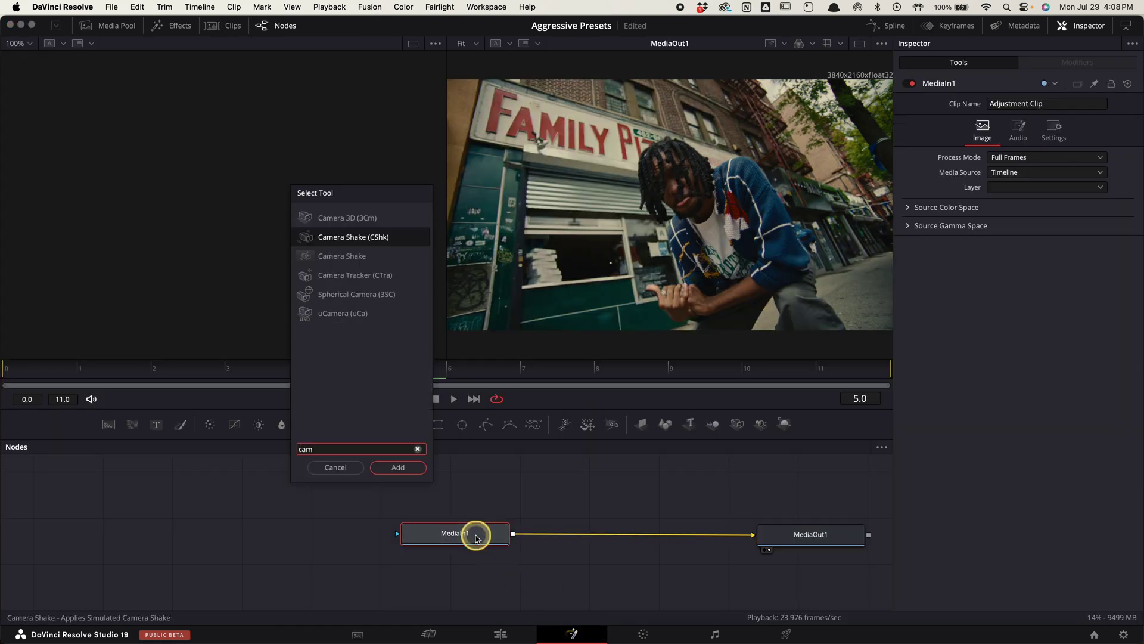
{"action": "key", "text": "Down"}
{"action": "key", "text": "Return"}
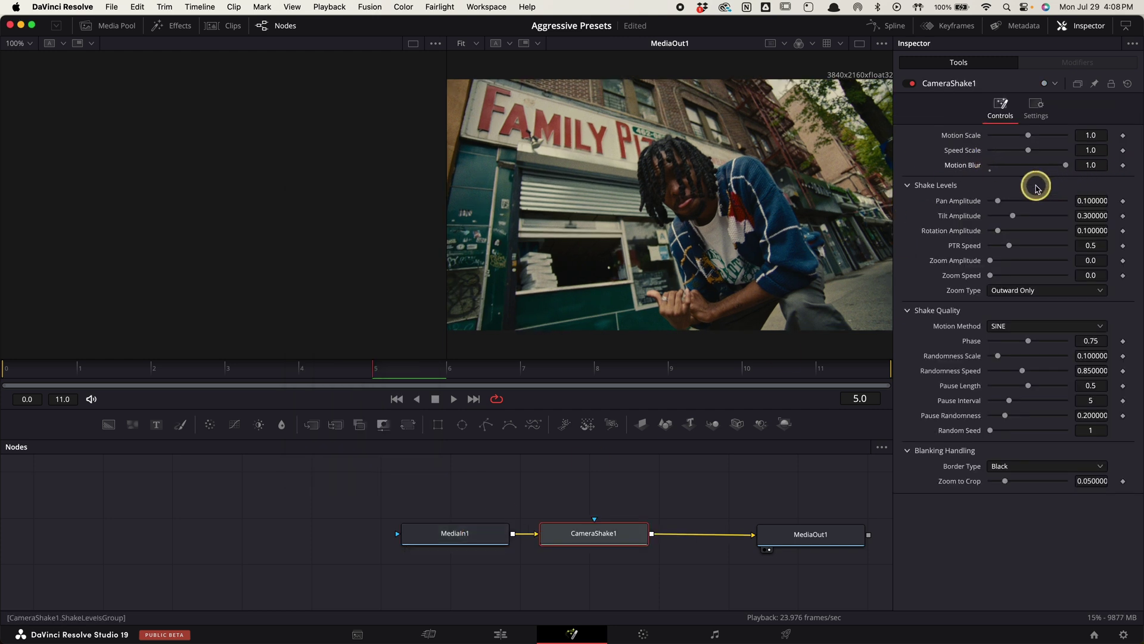
- Zero the Tilt Amplitude and keyframe Pan Amplitude at 1.0 on frame 5
{"action": "left_click_drag", "start_coordinate": [1012, 217], "coordinate": [1002, 223]}
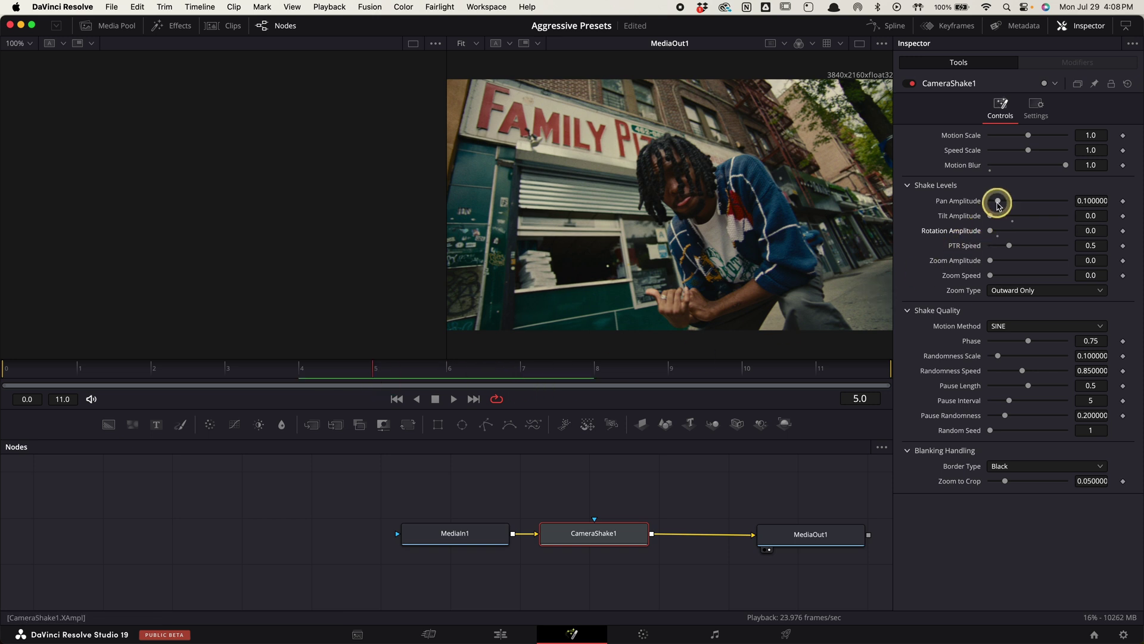
{"action": "left_click_drag", "start_coordinate": [999, 205], "coordinate": [1078, 203]}
{"action": "left_click", "coordinate": [1123, 200]}
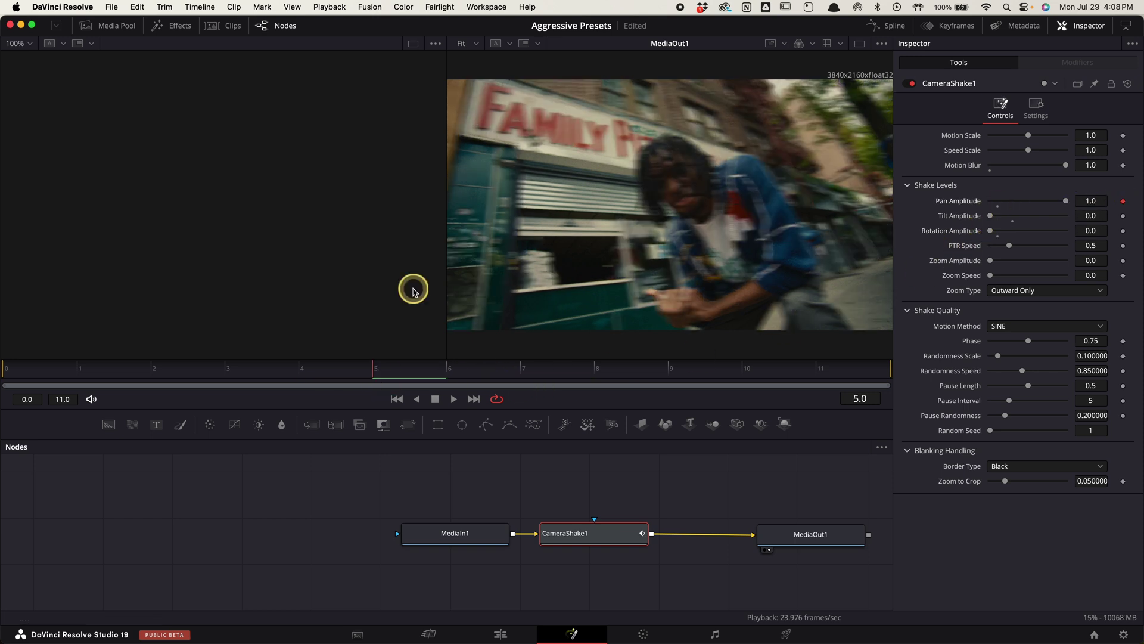
- Keyframe PTR Speed at 1.512 on frame 5, with both values falling to 0 by frame 11
{"action": "left_click_drag", "start_coordinate": [280, 380], "coordinate": [21, 378]}
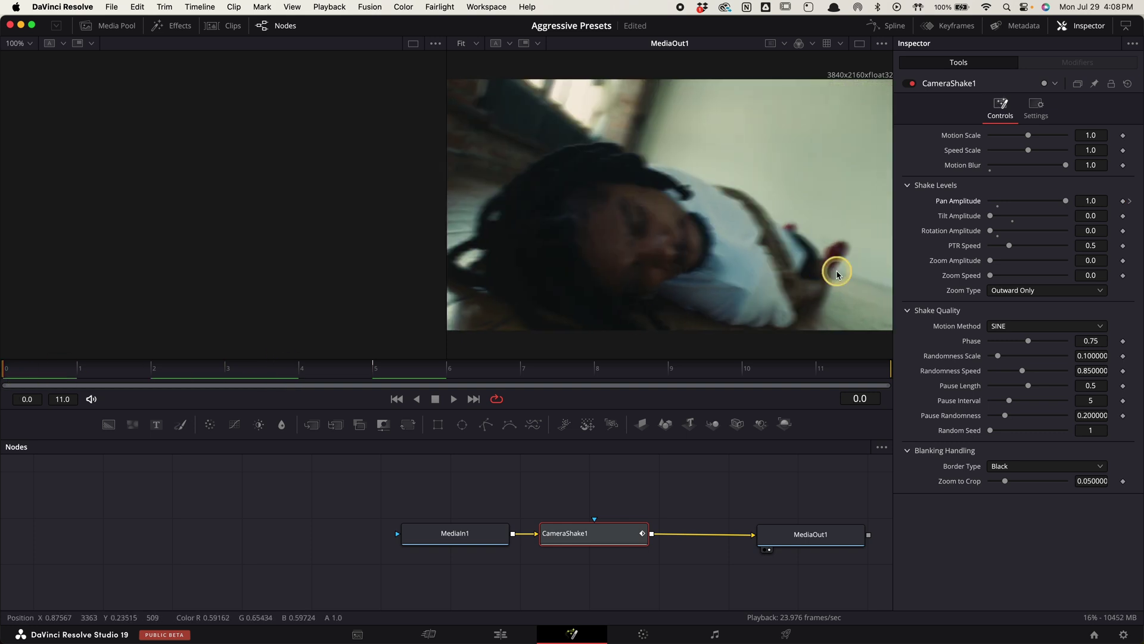
{"action": "left_click", "coordinate": [829, 366]}
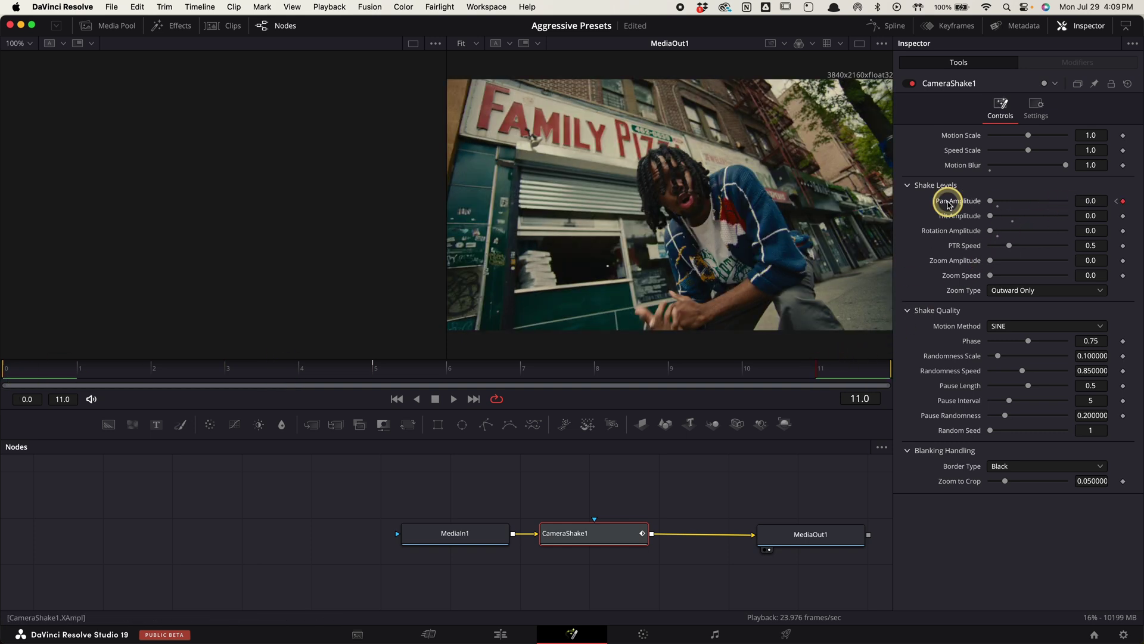
{"action": "left_click_drag", "start_coordinate": [731, 358], "coordinate": [377, 378]}
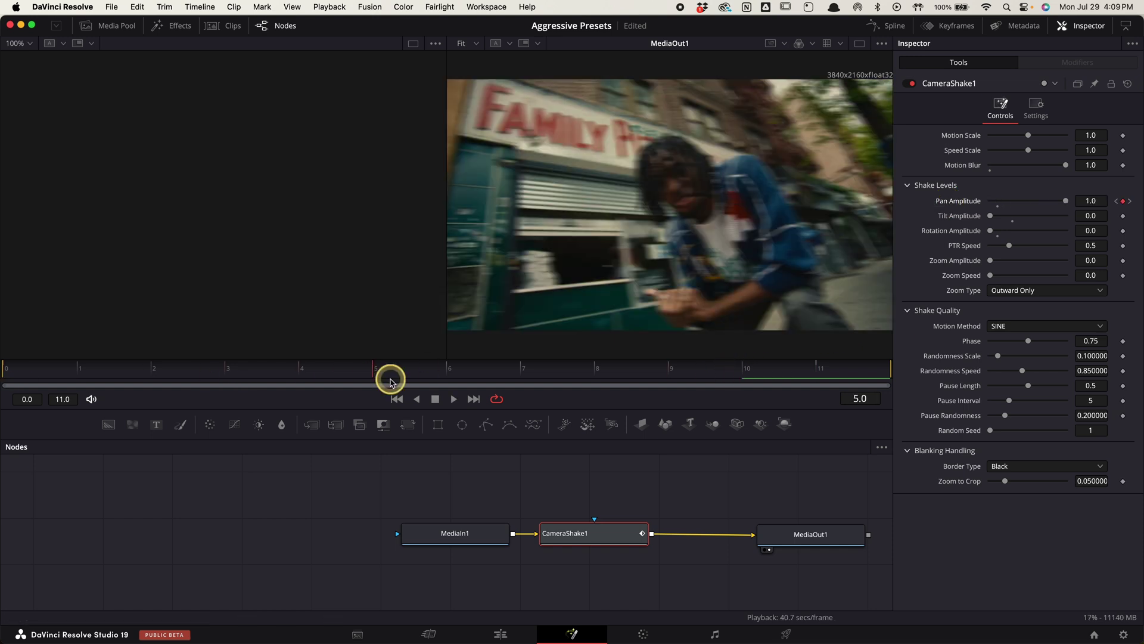
{"action": "left_click_drag", "start_coordinate": [1009, 245], "coordinate": [1047, 247]}
{"action": "left_click", "coordinate": [1090, 250]}
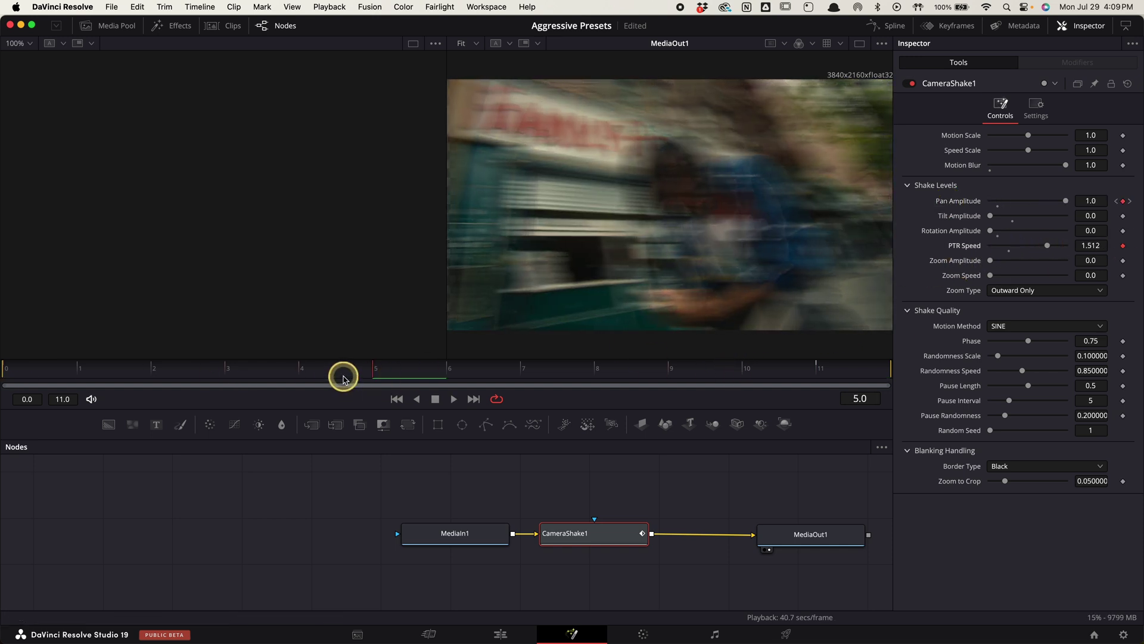
{"action": "left_click_drag", "start_coordinate": [342, 375], "coordinate": [8, 374]}
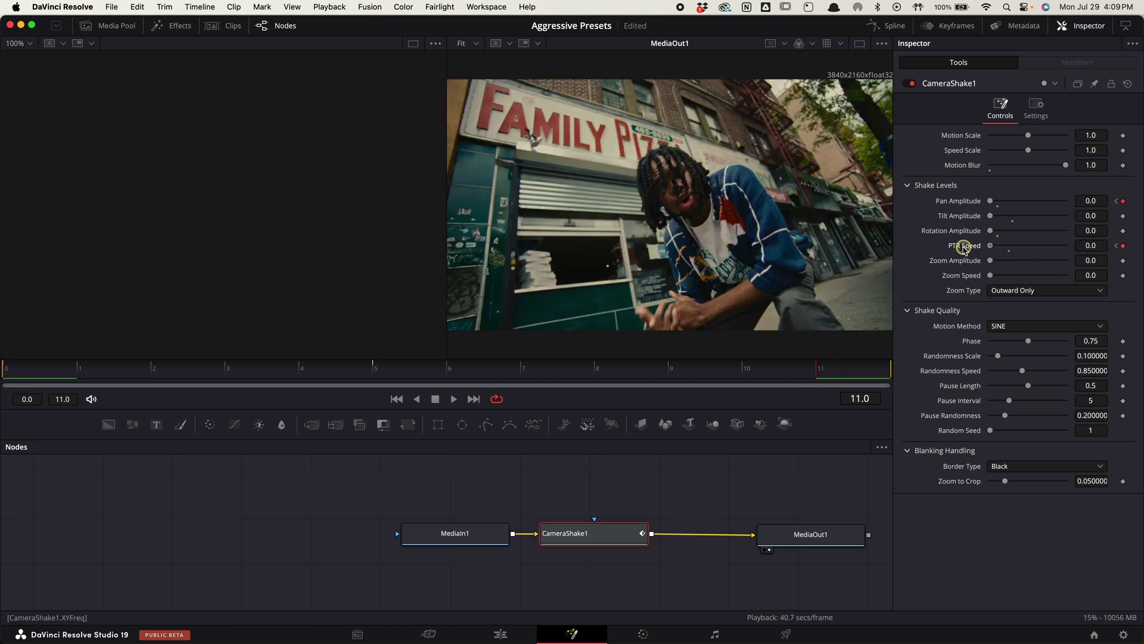
{"action": "left_click", "coordinate": [1014, 466]}
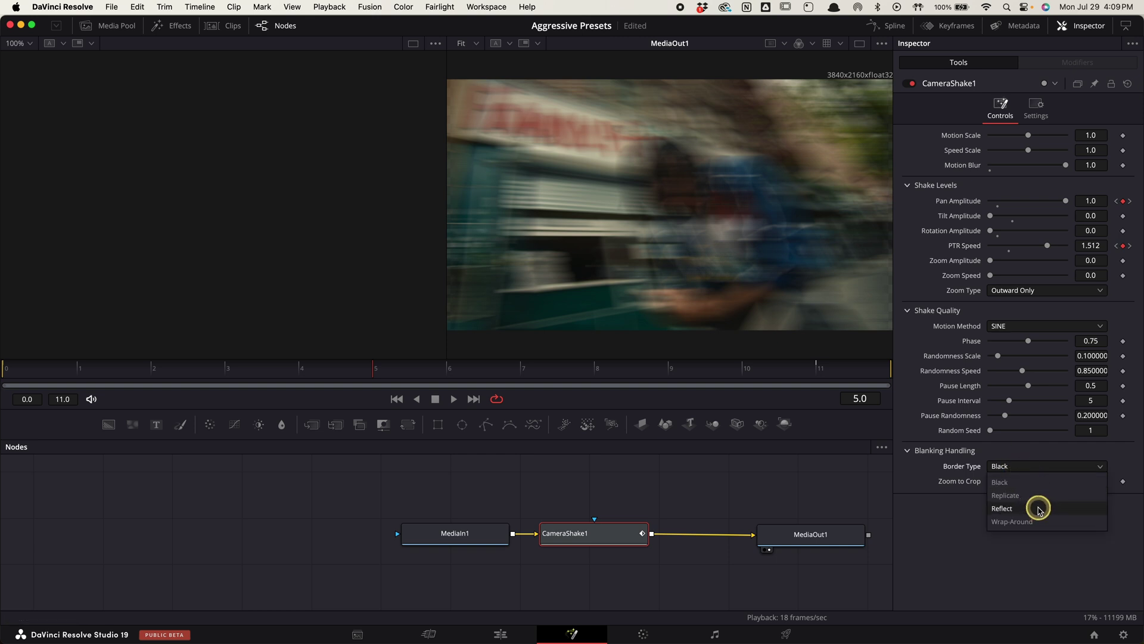